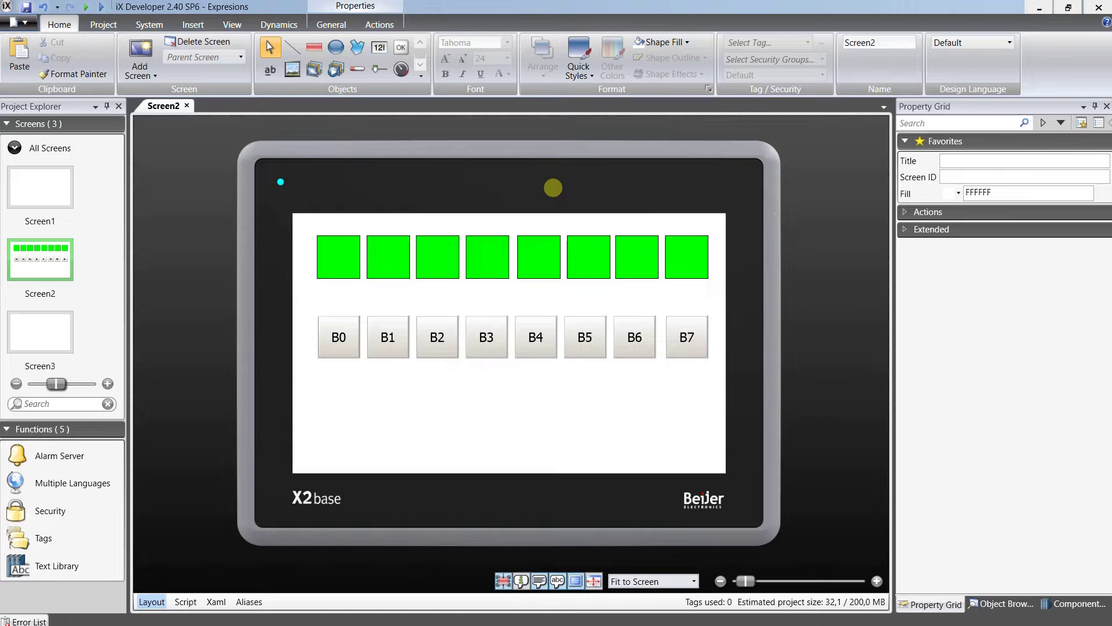
# In the Tags editor, add a new tag named B0 with controller address M50.0.
pyautogui.click(32, 528)
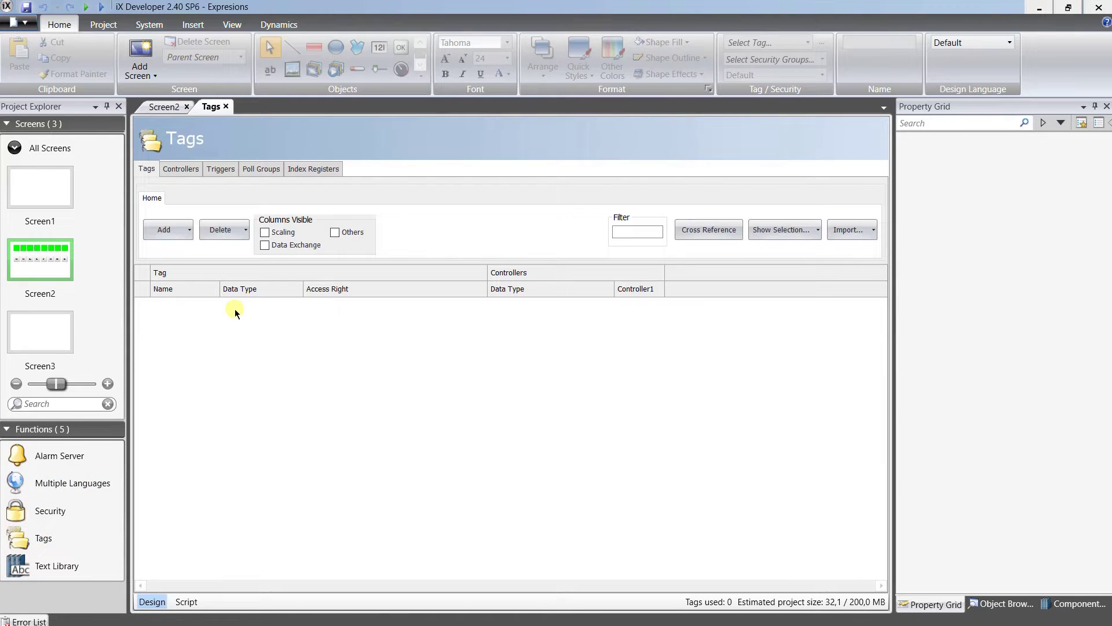
pyautogui.click(172, 228)
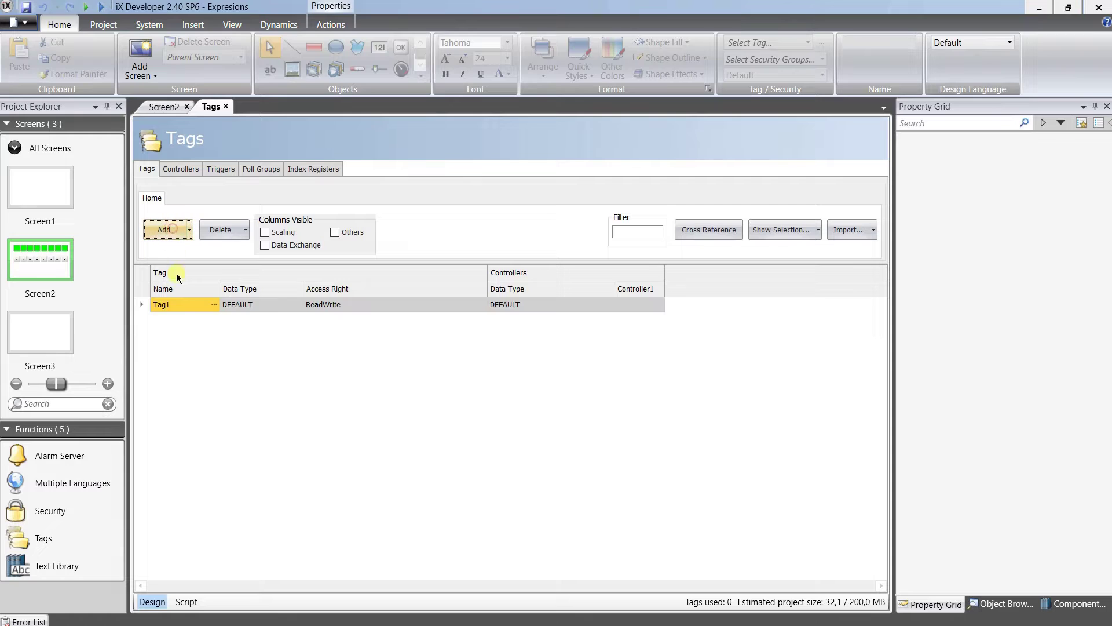
pyautogui.click(174, 305)
pyautogui.doubleClick(173, 305)
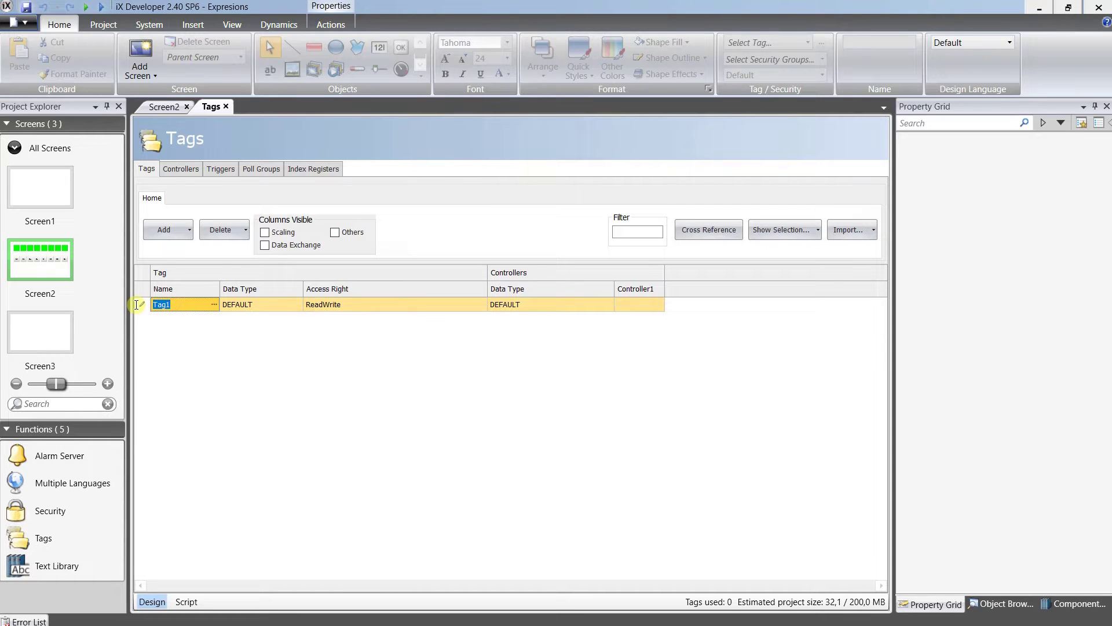
pyautogui.write('B0')
pyautogui.click(641, 304)
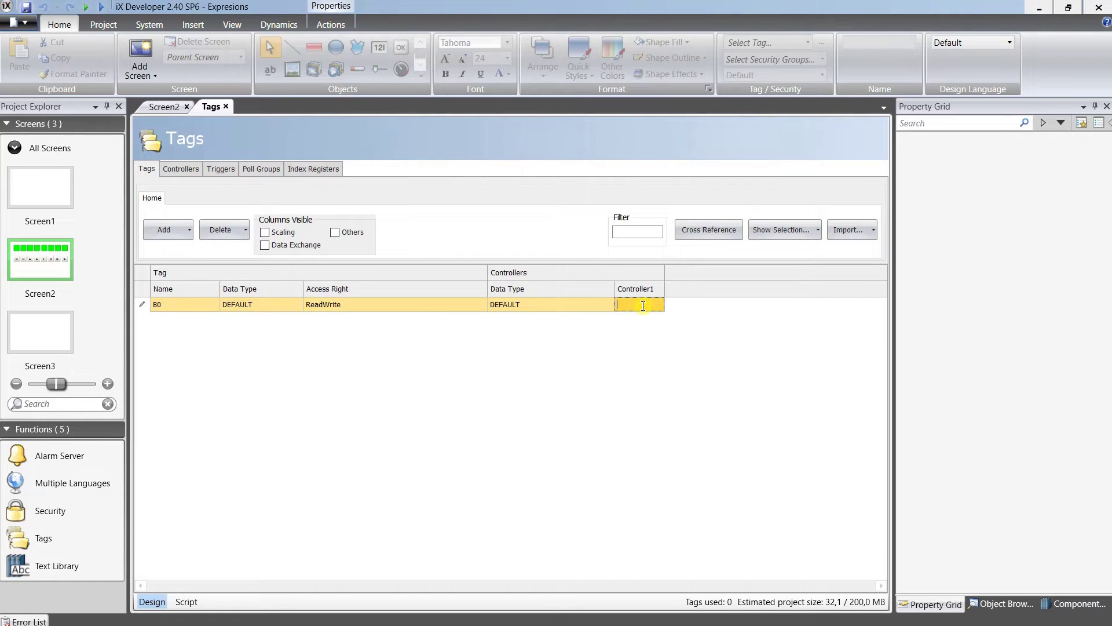
pyautogui.write('M50.0')
pyautogui.press('Return')
# Set both B0's data type and its controller data type to BOOL.
pyautogui.click(289, 303)
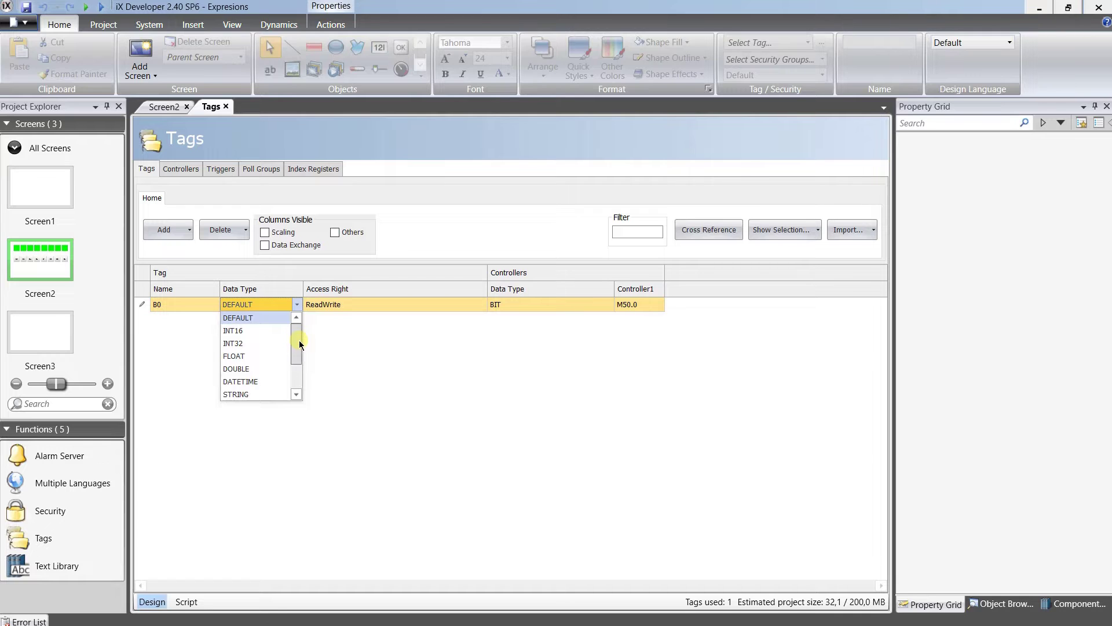
pyautogui.moveTo(299, 339); pyautogui.dragTo(305, 362)
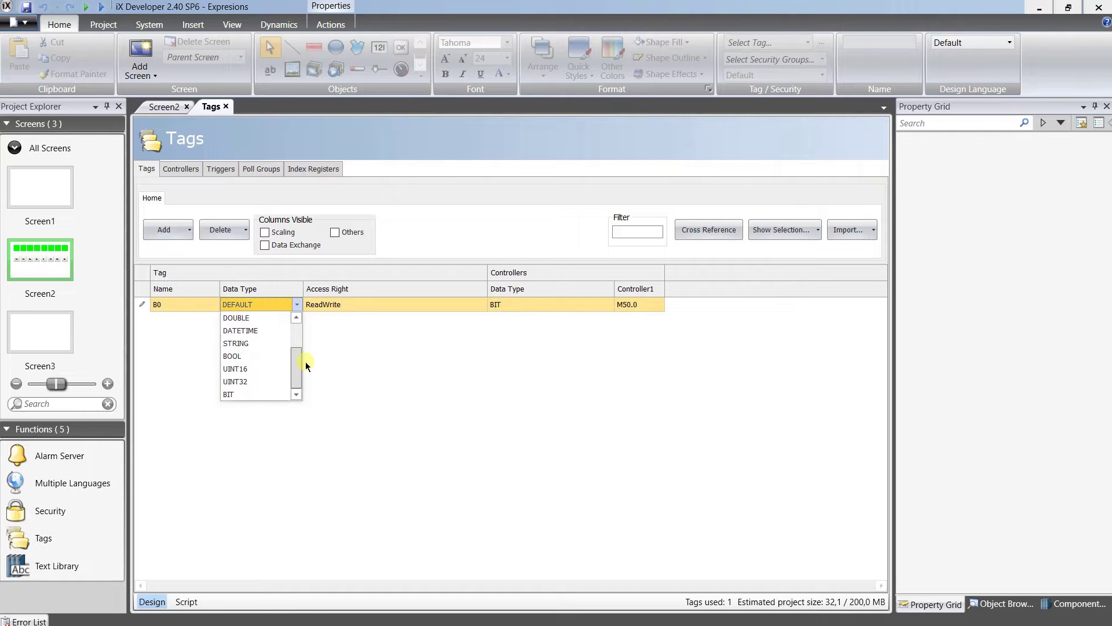
pyautogui.click(246, 357)
pyautogui.click(540, 310)
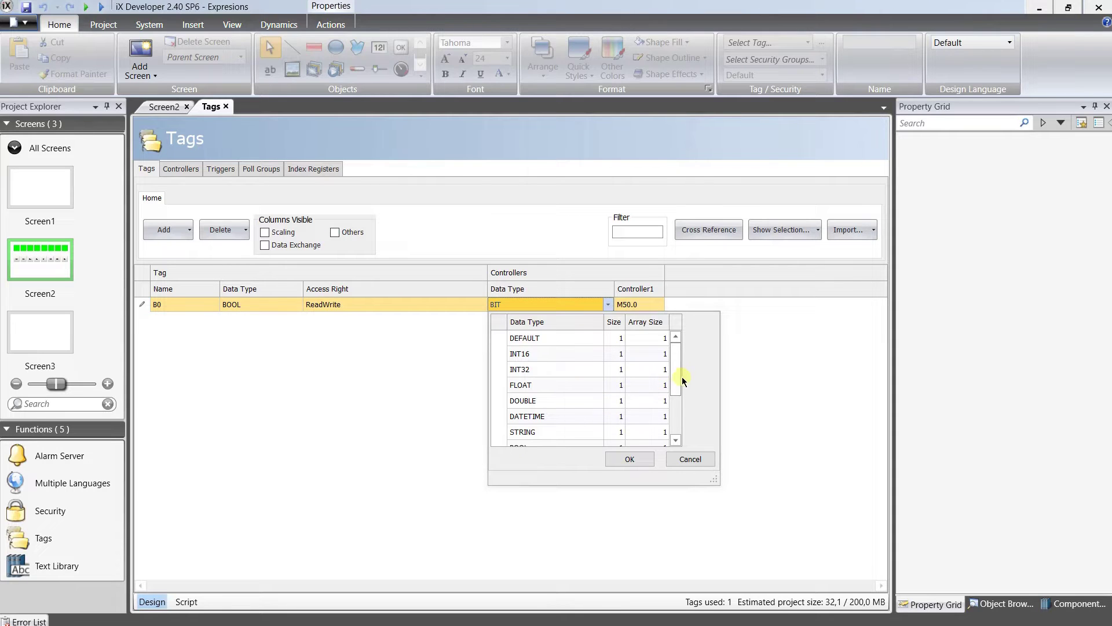
pyautogui.scroll(-2, 679, 366)
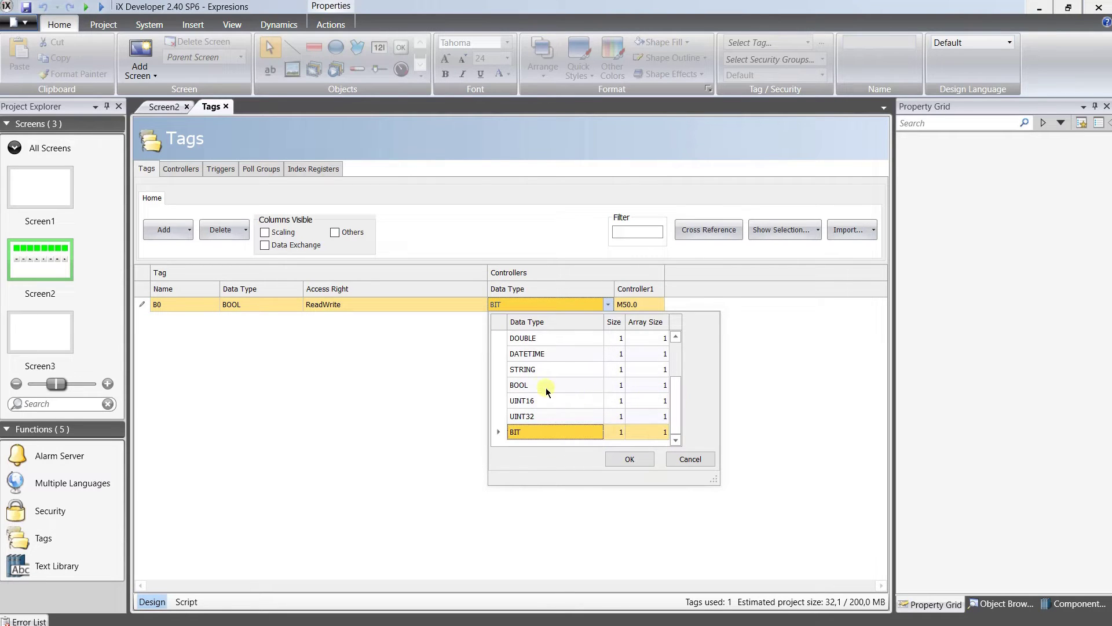
pyautogui.click(541, 387)
pyautogui.click(622, 461)
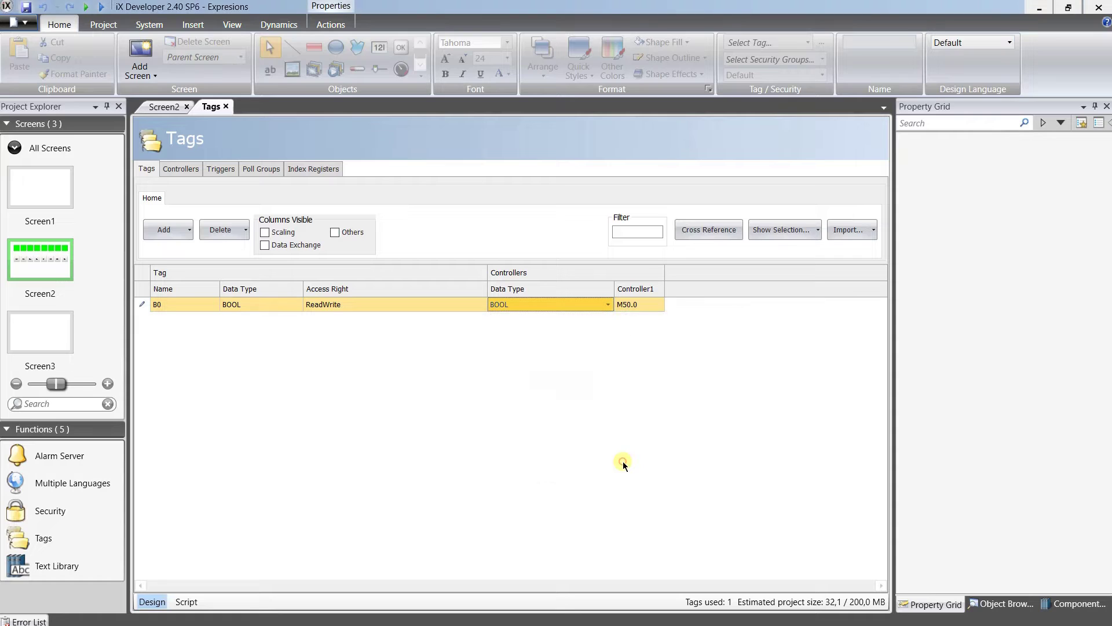
pyautogui.click(206, 305)
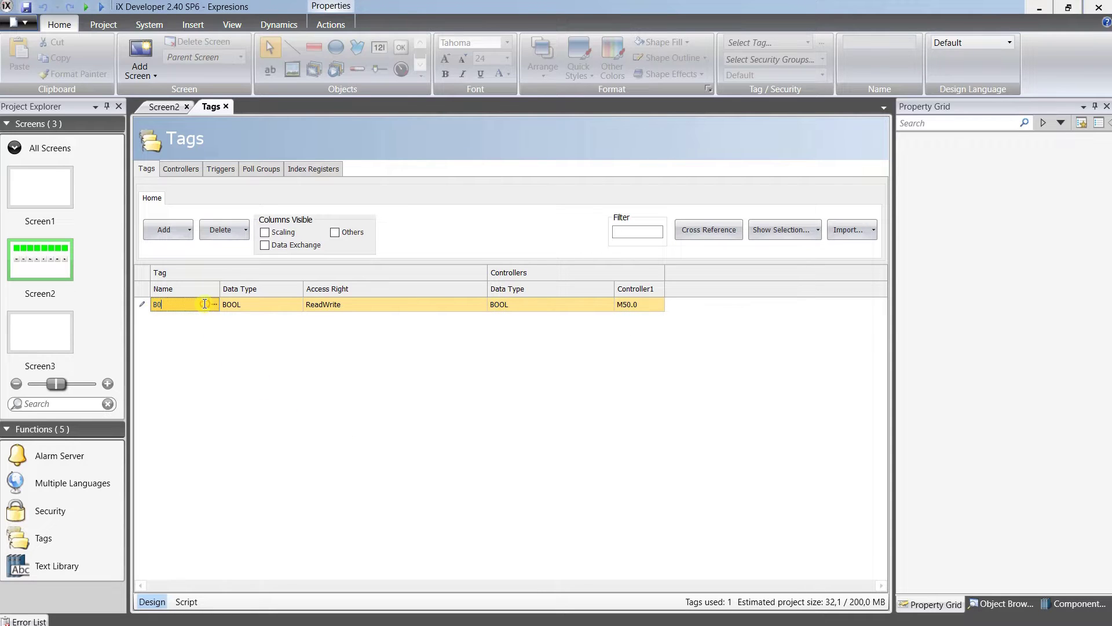
# Add seven more tag rows for tags B1 through B7.
pyautogui.click(183, 232)
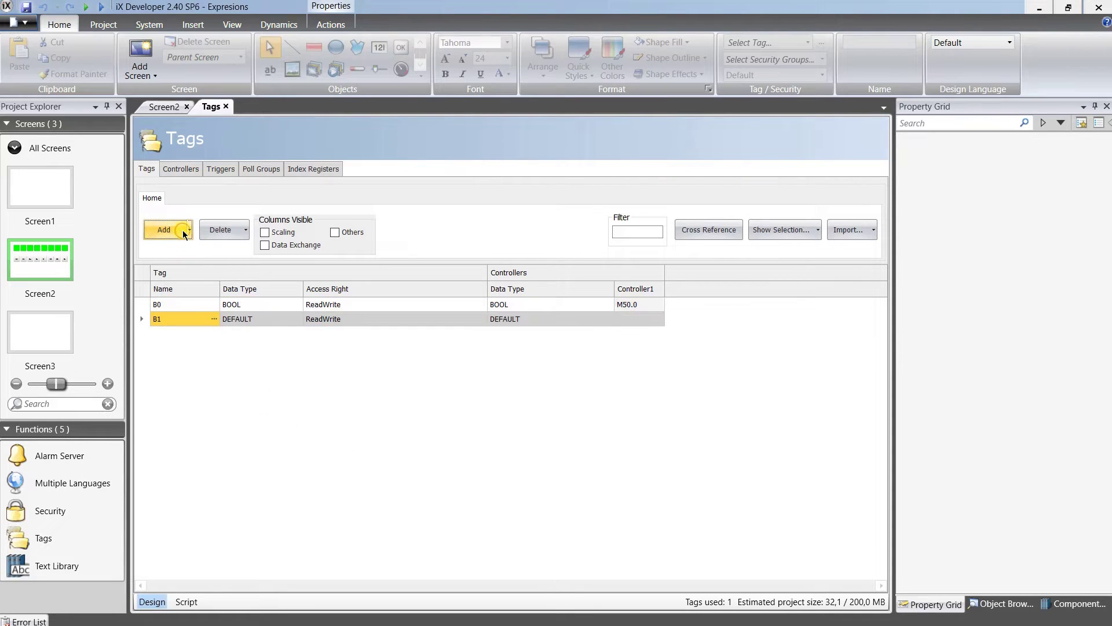
pyautogui.click(184, 232)
pyautogui.click(184, 231)
pyautogui.click(184, 231)
pyautogui.click(184, 232)
pyautogui.click(184, 232)
pyautogui.click(184, 232)
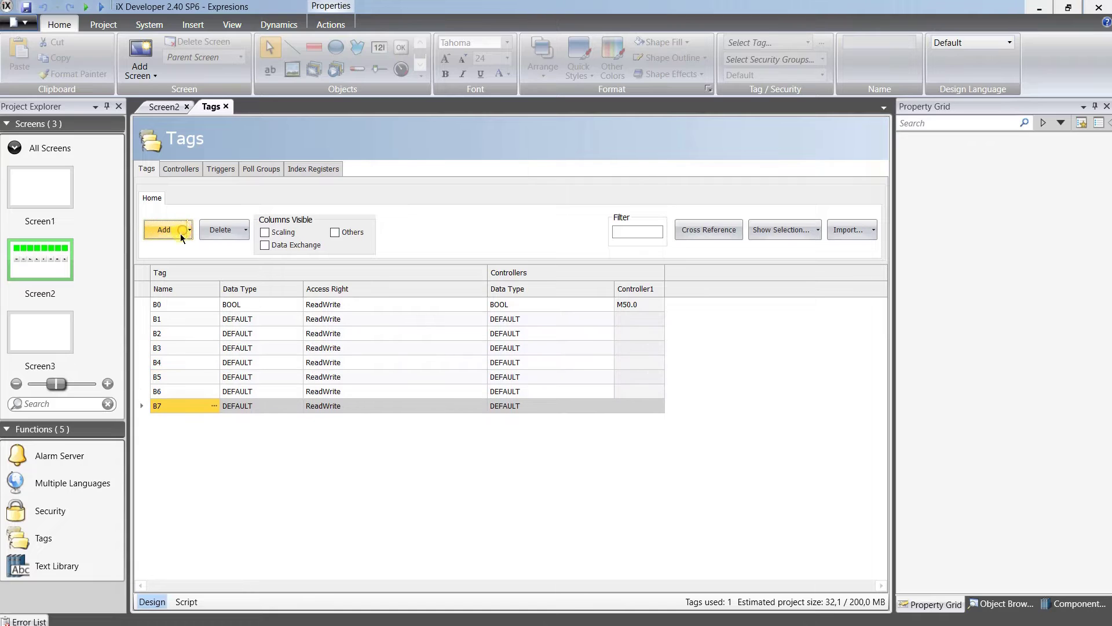
pyautogui.click(283, 305)
pyautogui.click(284, 311)
# Enter controller addresses M50.1 through M50.7 for tags B1–B7.
pyautogui.click(635, 320)
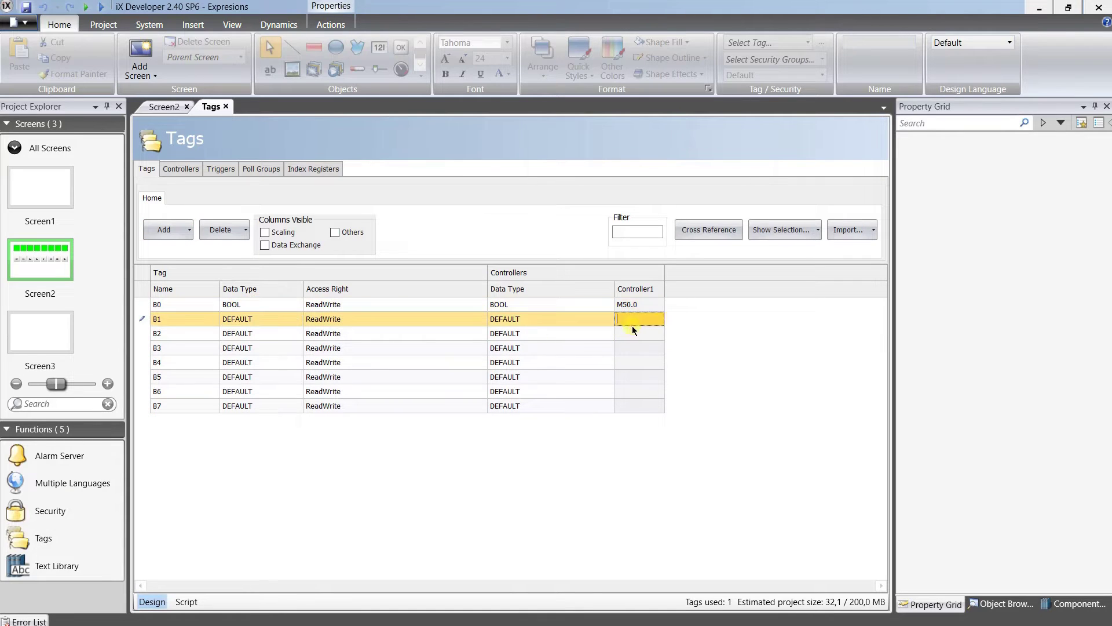
pyautogui.write('M50.1')
pyautogui.click(646, 332)
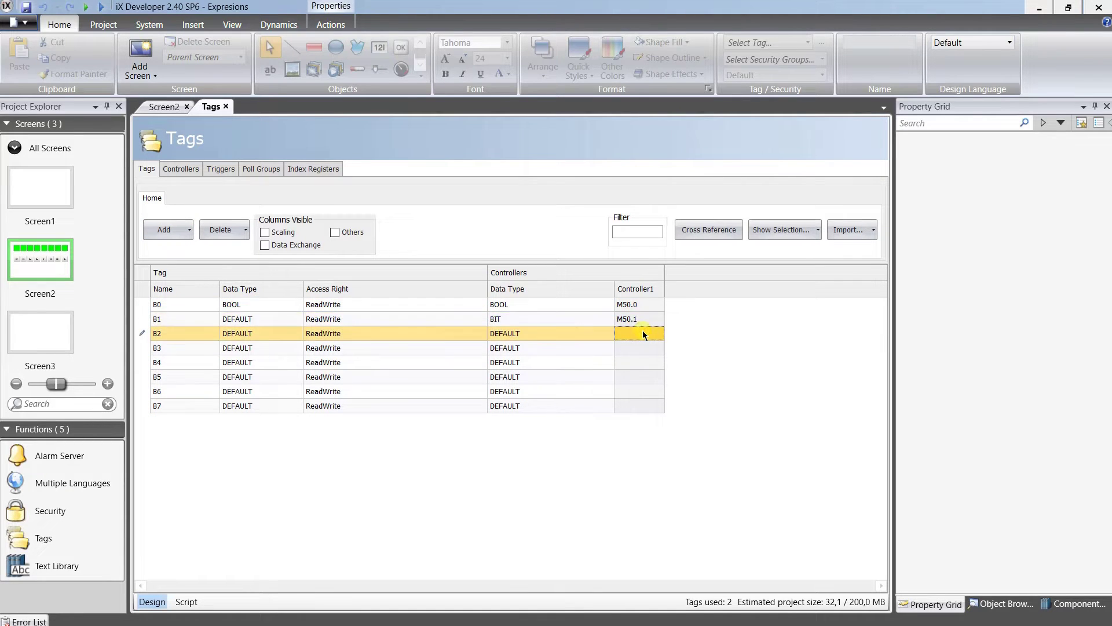
pyautogui.write('M50.2')
pyautogui.click(640, 348)
pyautogui.write('M50.3')
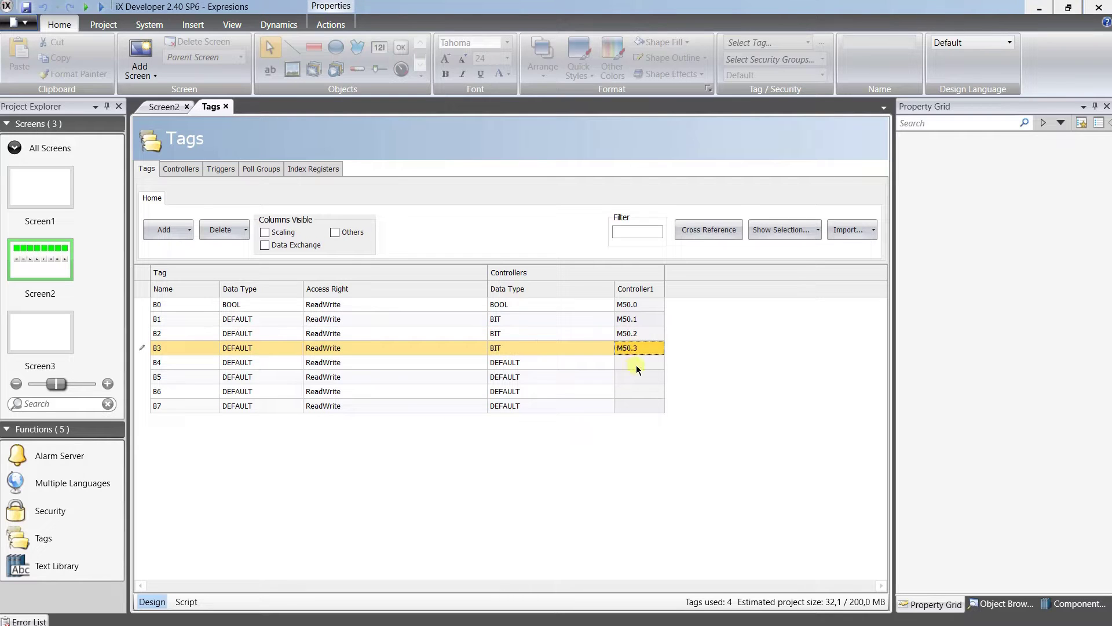
pyautogui.click(638, 363)
pyautogui.write('m50.4')
pyautogui.click(638, 376)
pyautogui.write('m50.5')
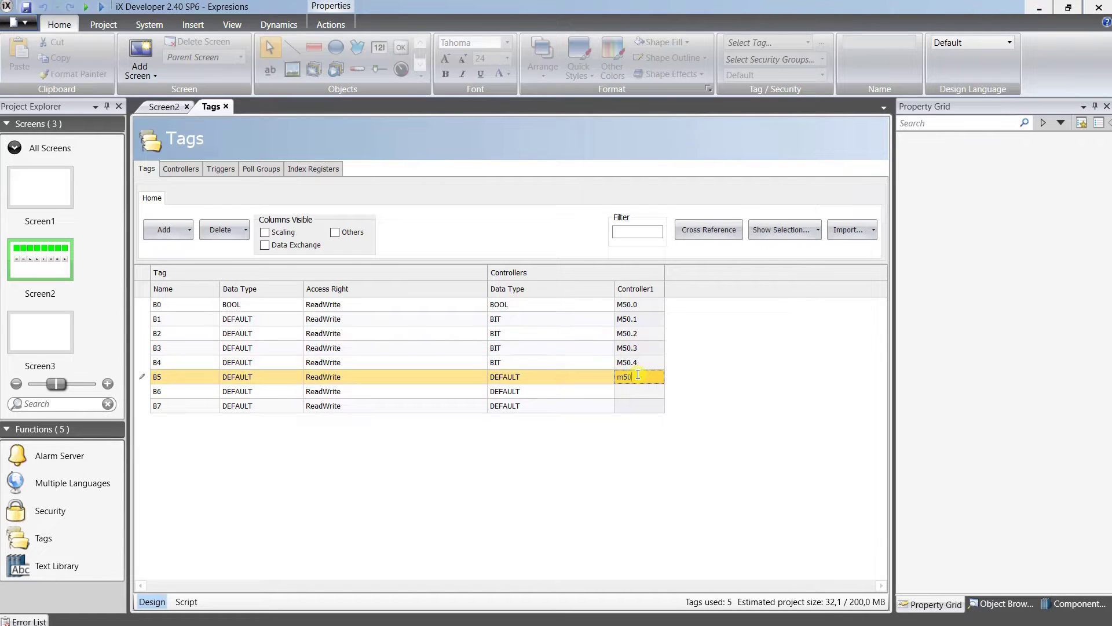
pyautogui.click(638, 392)
pyautogui.write('m50.6')
pyautogui.click(639, 405)
pyautogui.write('m')
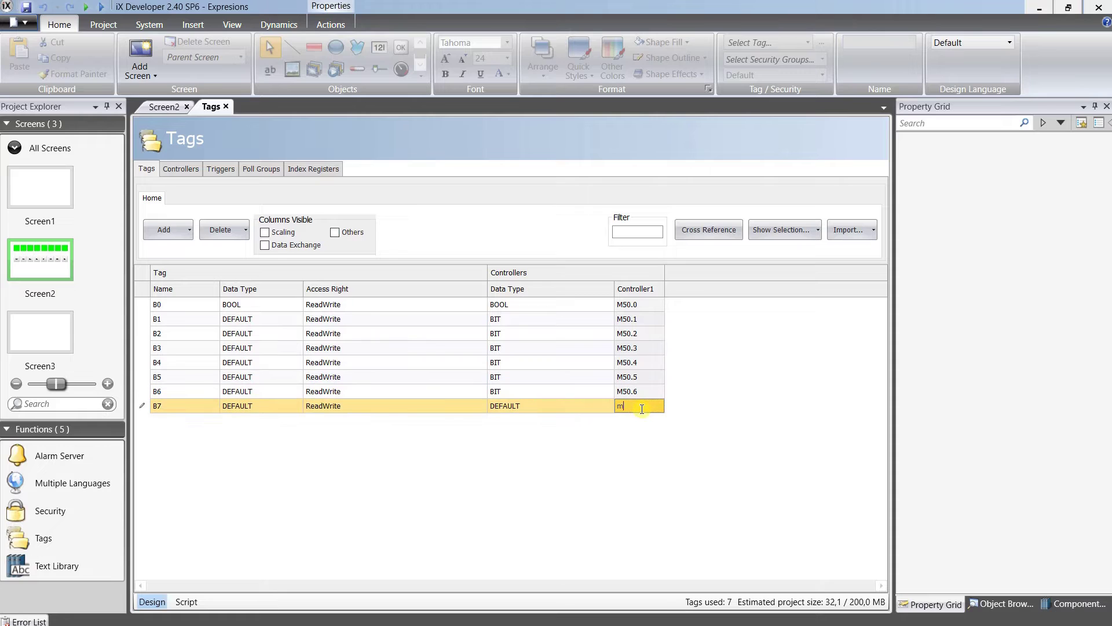
pyautogui.write('50.7')
pyautogui.press('Return')
# Set the controller data type to BOOL for tags B0, B1 and B2.
pyautogui.click(562, 303)
pyautogui.click(550, 319)
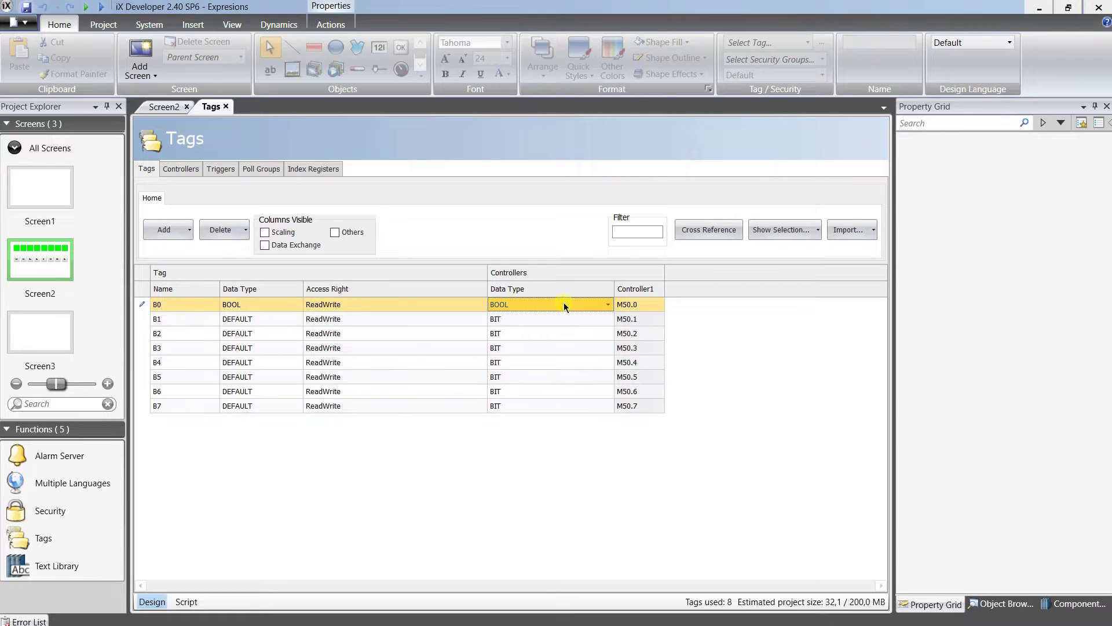
pyautogui.click(550, 321)
pyautogui.click(550, 321)
pyautogui.click(606, 320)
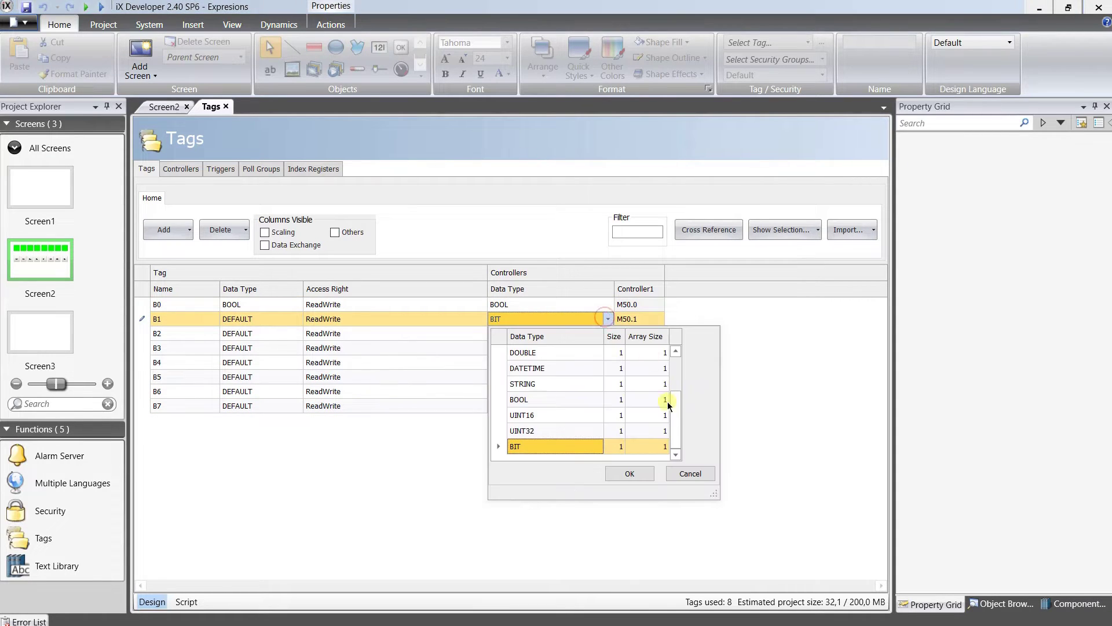
pyautogui.click(522, 399)
pyautogui.click(630, 473)
pyautogui.click(550, 335)
pyautogui.click(543, 414)
pyautogui.click(519, 348)
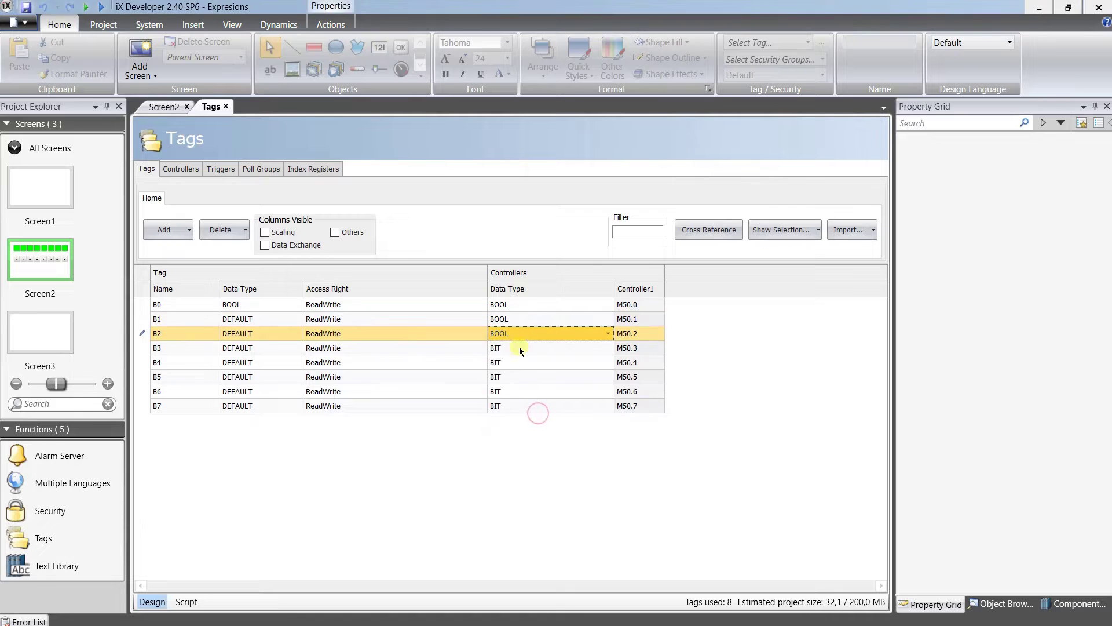
# Set the controller data type to BOOL for tags B3 through B7.
pyautogui.click(519, 348)
pyautogui.click(531, 429)
pyautogui.click(531, 429)
pyautogui.click(521, 362)
pyautogui.click(530, 443)
pyautogui.click(518, 377)
pyautogui.click(524, 457)
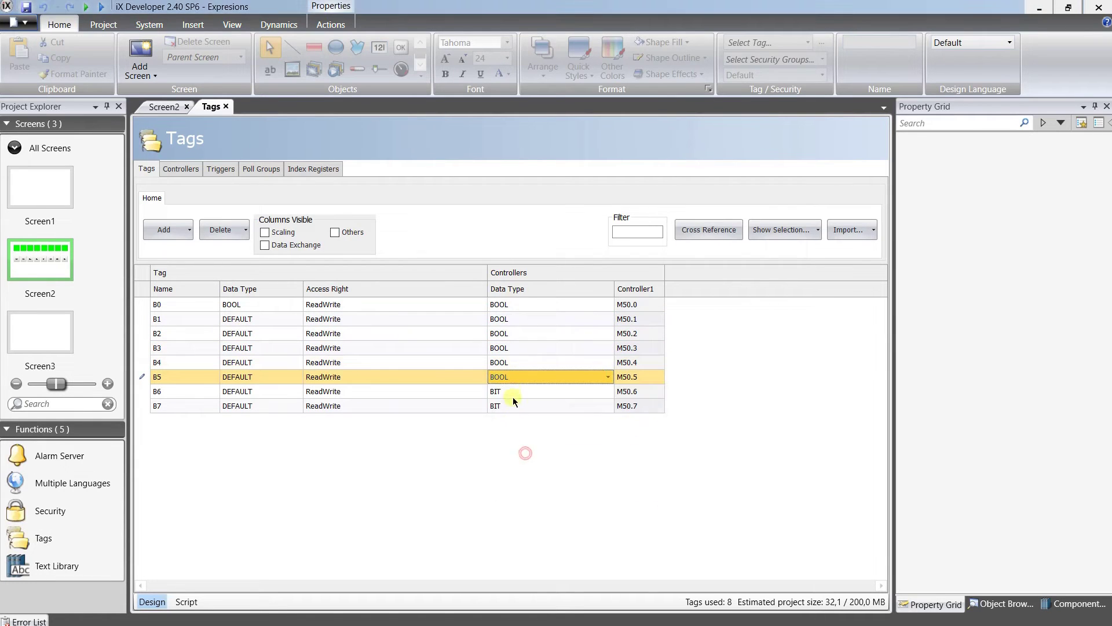
pyautogui.click(520, 391)
pyautogui.click(526, 472)
pyautogui.click(522, 405)
pyautogui.click(524, 486)
# Set the data type to BOOL for tags B1, B5 and B2.
pyautogui.click(258, 318)
pyautogui.click(296, 319)
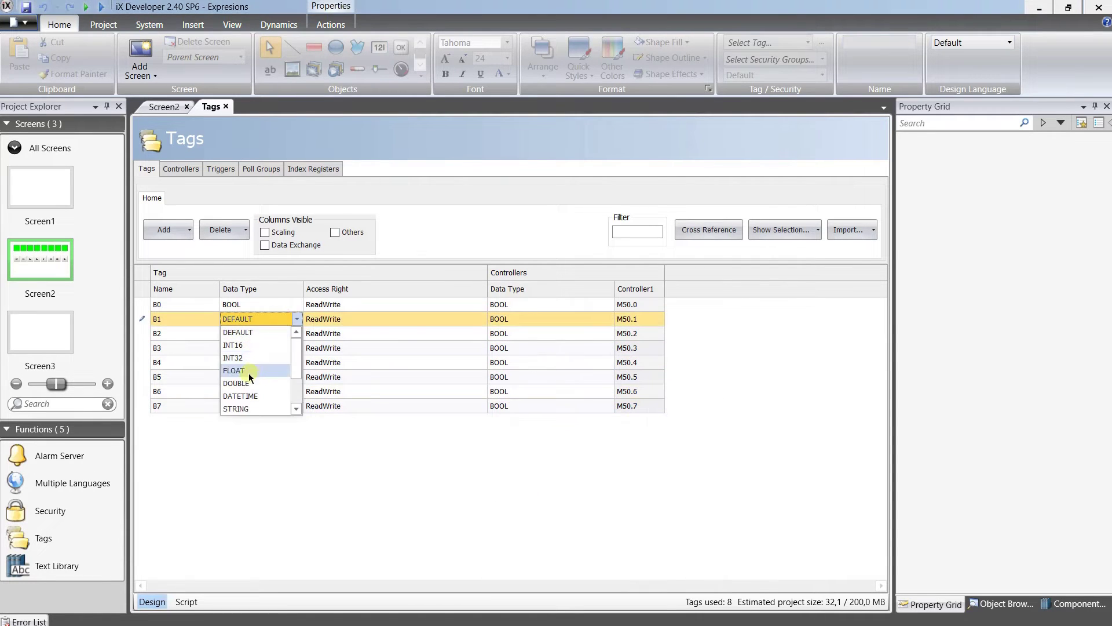
pyautogui.click(232, 370)
pyautogui.click(254, 377)
pyautogui.click(296, 377)
pyautogui.scroll(-2, 255, 428)
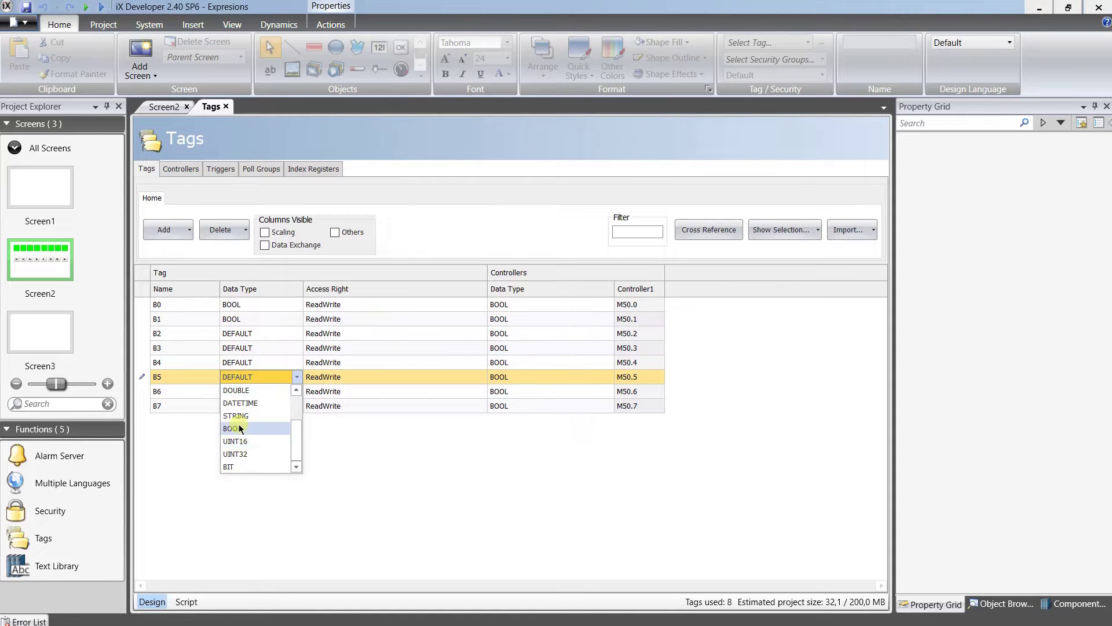
pyautogui.click(235, 428)
pyautogui.click(241, 334)
pyautogui.click(296, 333)
pyautogui.click(235, 385)
# Set the data type to BOOL for tags B3, B4, B6 and B7, then save the project.
pyautogui.click(255, 348)
pyautogui.click(296, 348)
pyautogui.click(234, 399)
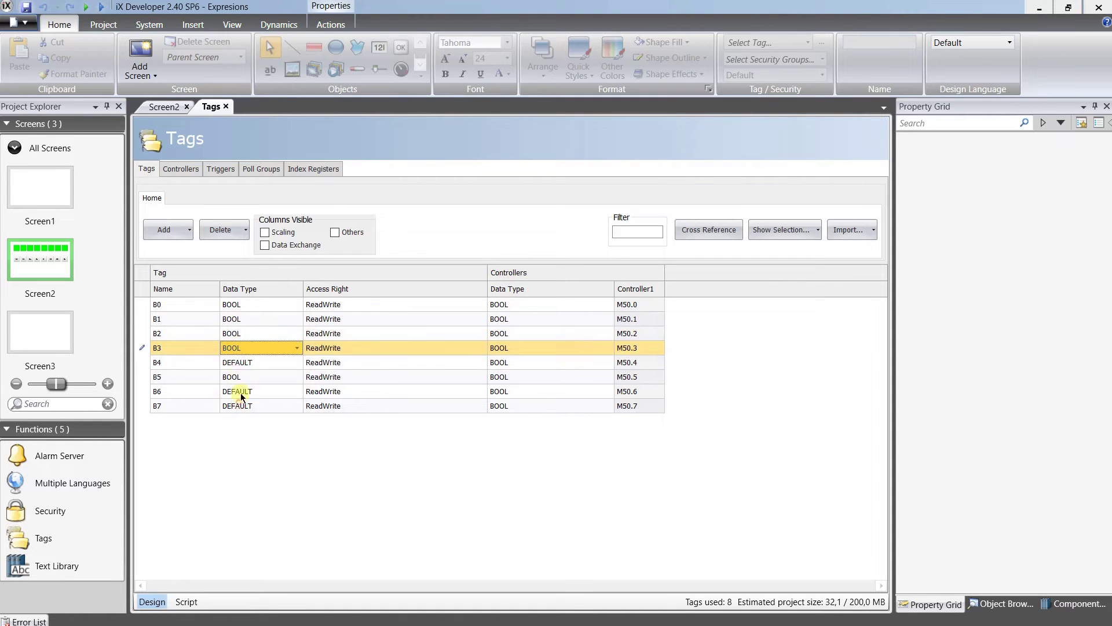
pyautogui.click(255, 362)
pyautogui.click(297, 362)
pyautogui.scroll(-2, 240, 414)
pyautogui.click(240, 414)
pyautogui.click(255, 391)
pyautogui.click(297, 391)
pyautogui.scroll(-2, 243, 442)
pyautogui.click(235, 443)
pyautogui.click(255, 405)
pyautogui.click(296, 405)
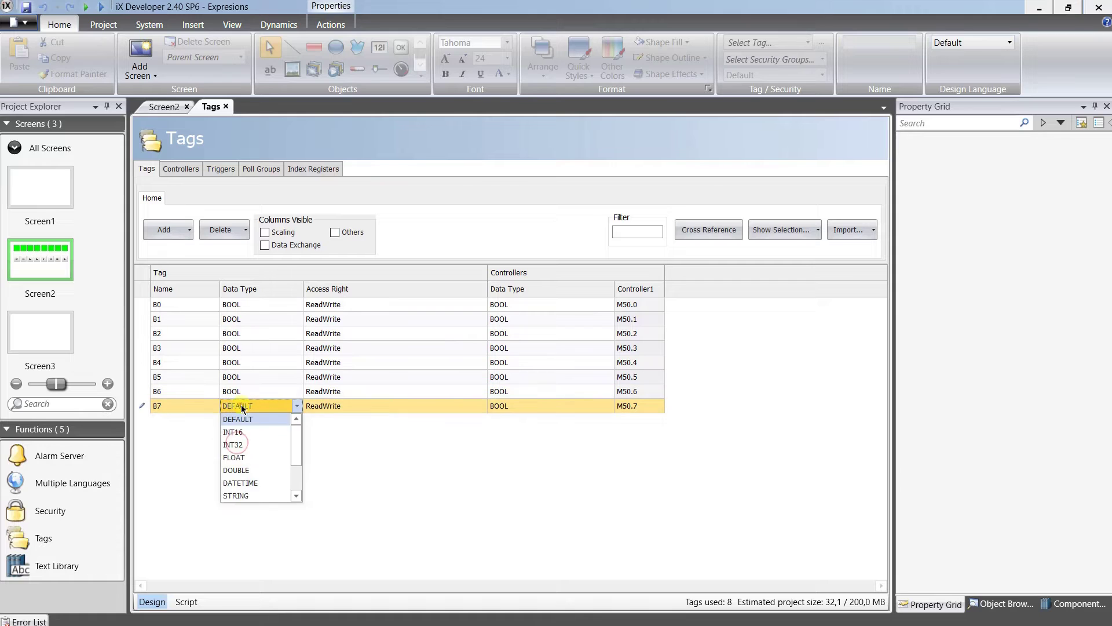
pyautogui.scroll(-2, 244, 462)
pyautogui.click(243, 462)
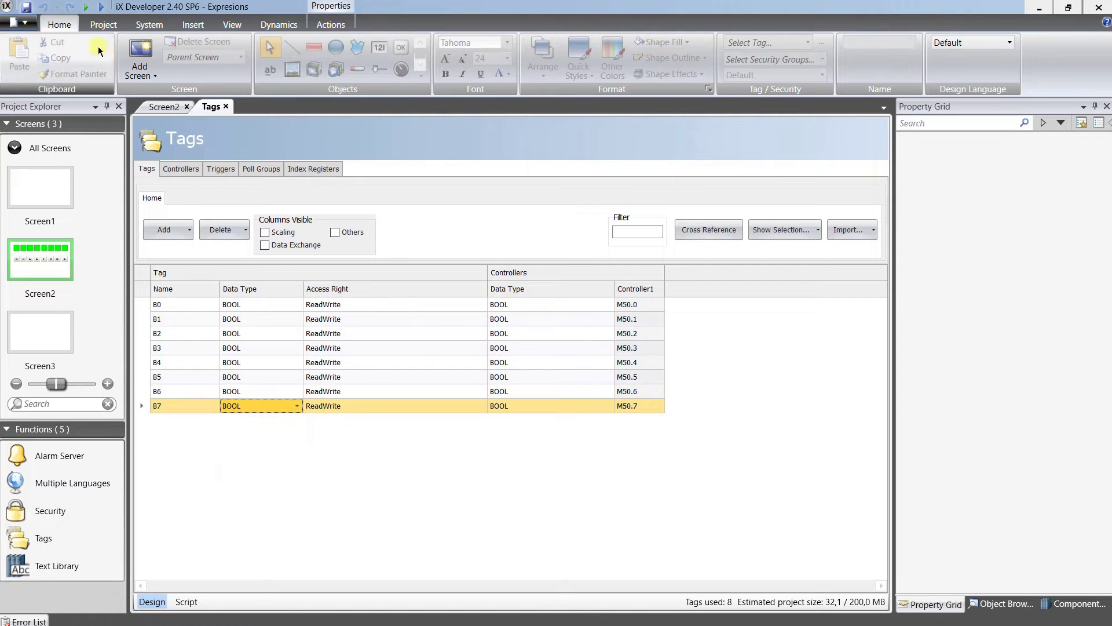
pyautogui.click(26, 7)
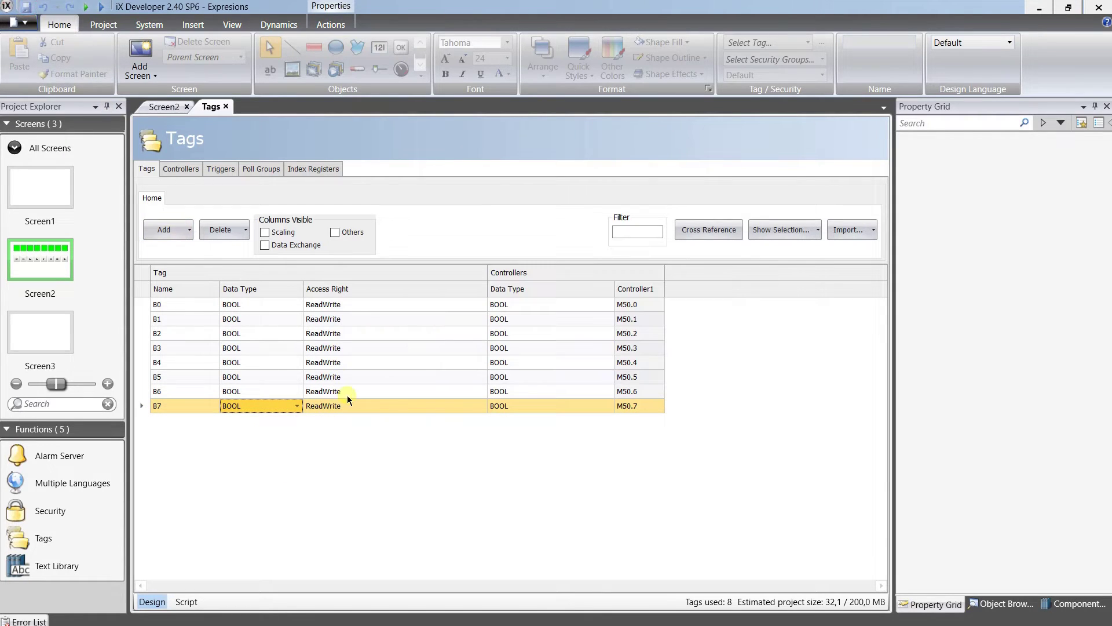
# Give Screen2's first rectangle fill dynamics on tag B0: yellow at 0, green at 1.
pyautogui.click(154, 109)
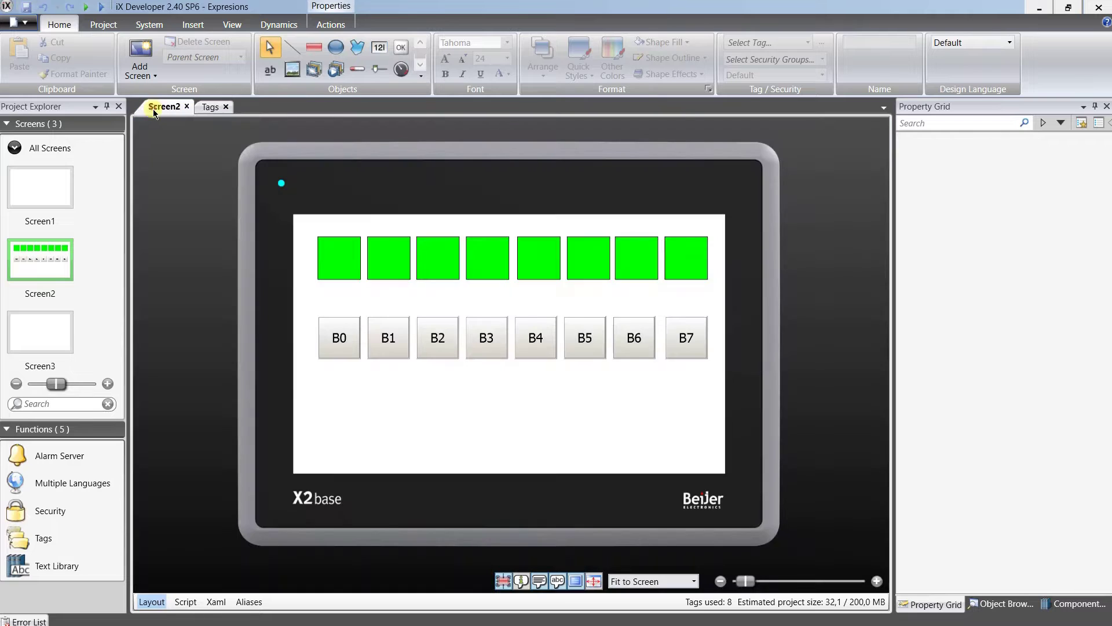
pyautogui.click(349, 267)
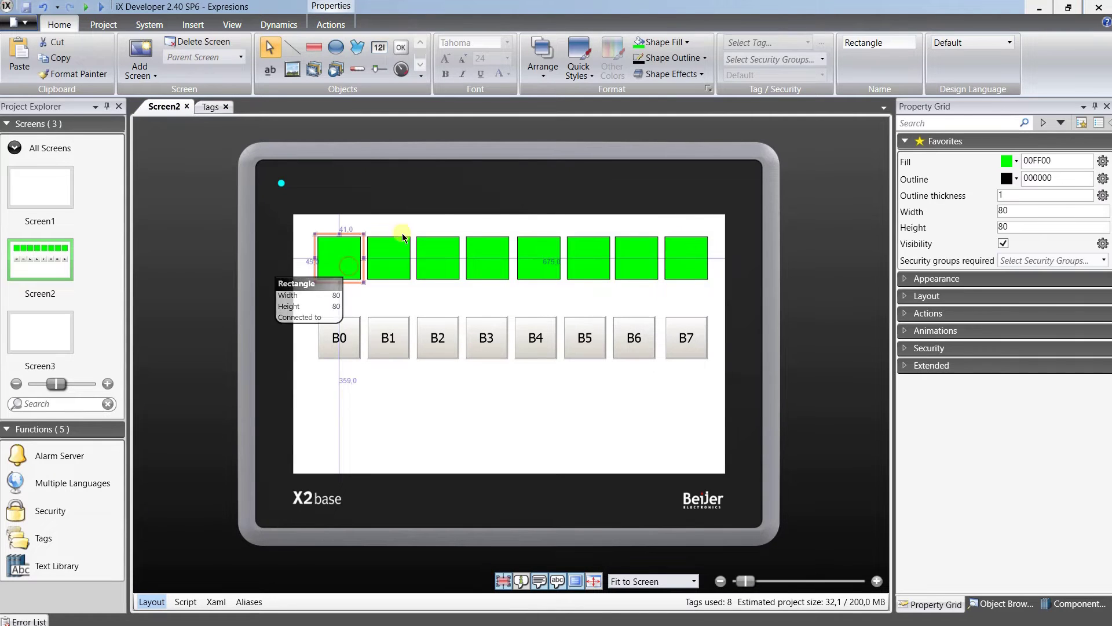
pyautogui.click(279, 24)
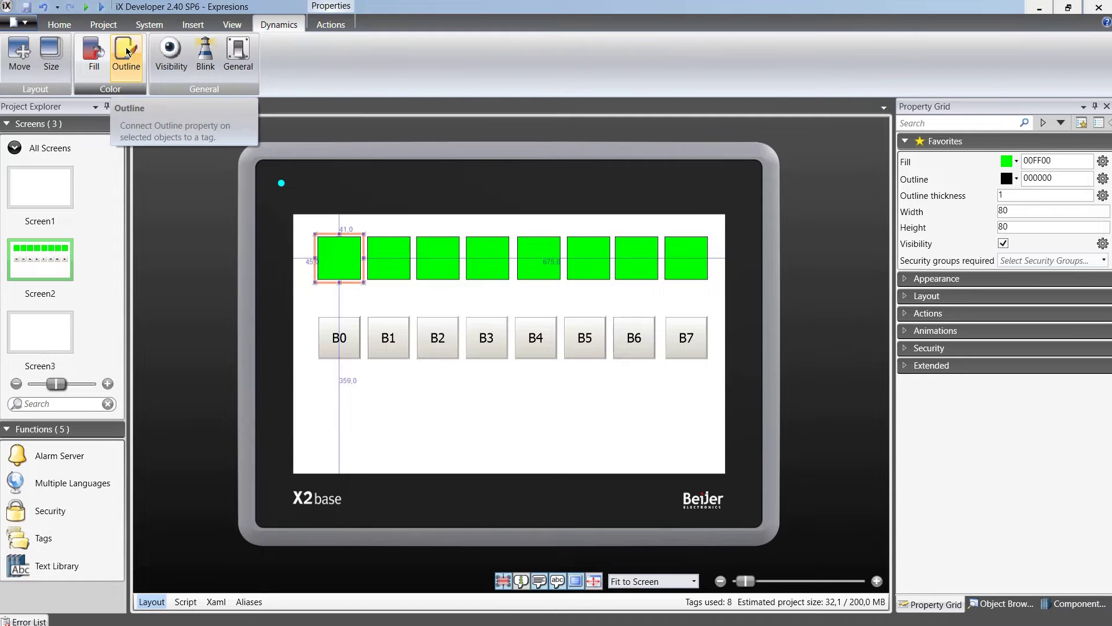
pyautogui.click(93, 52)
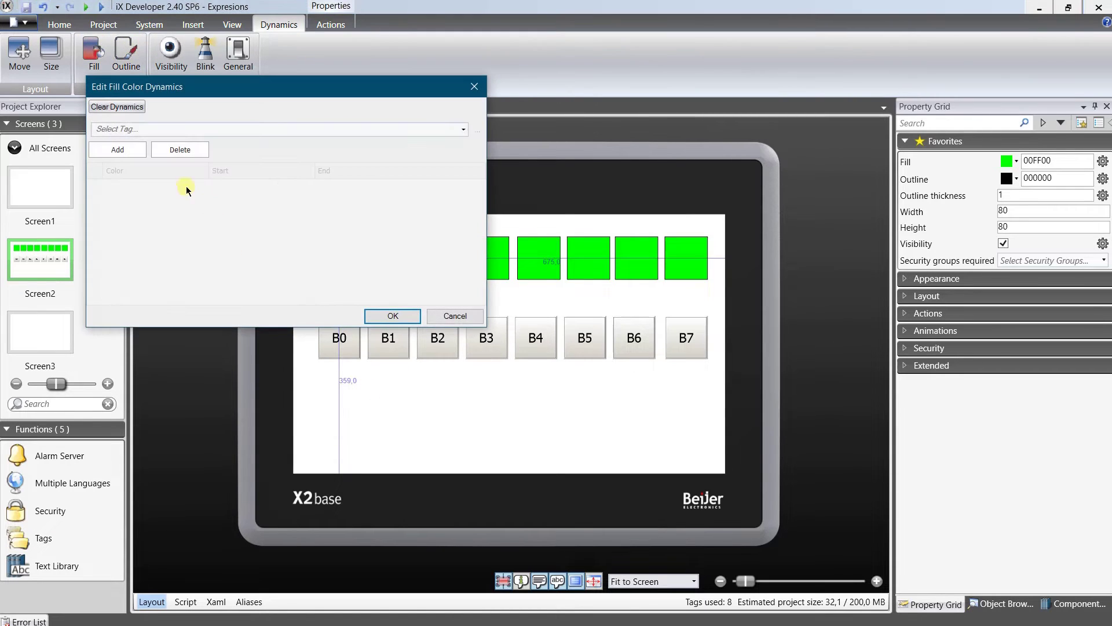
pyautogui.click(303, 129)
pyautogui.write('B0')
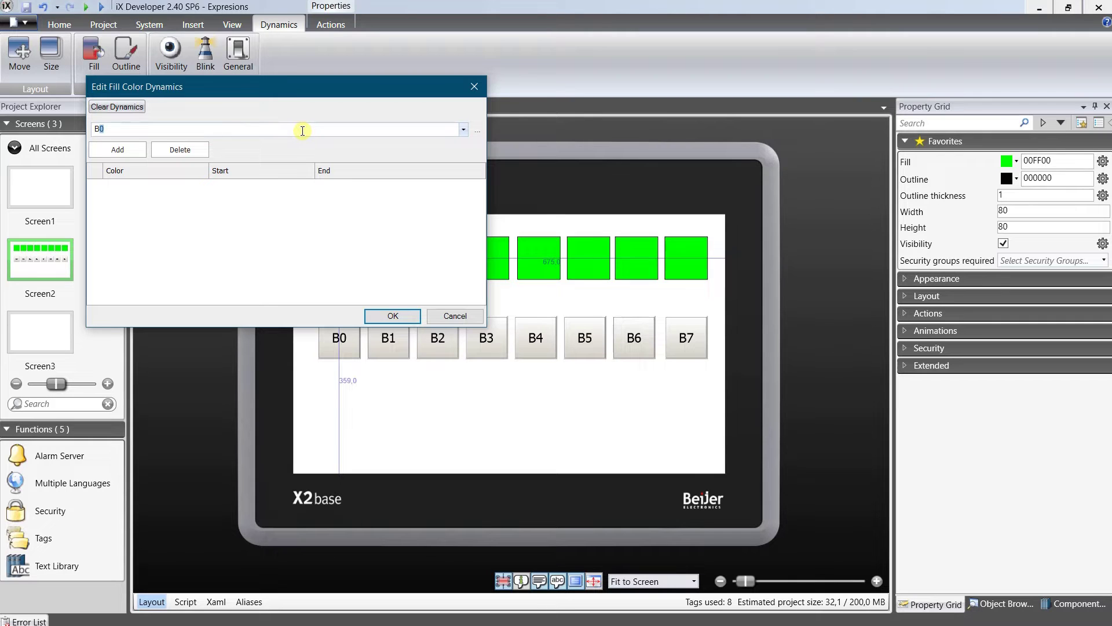
pyautogui.click(118, 150)
pyautogui.click(119, 151)
pyautogui.click(169, 195)
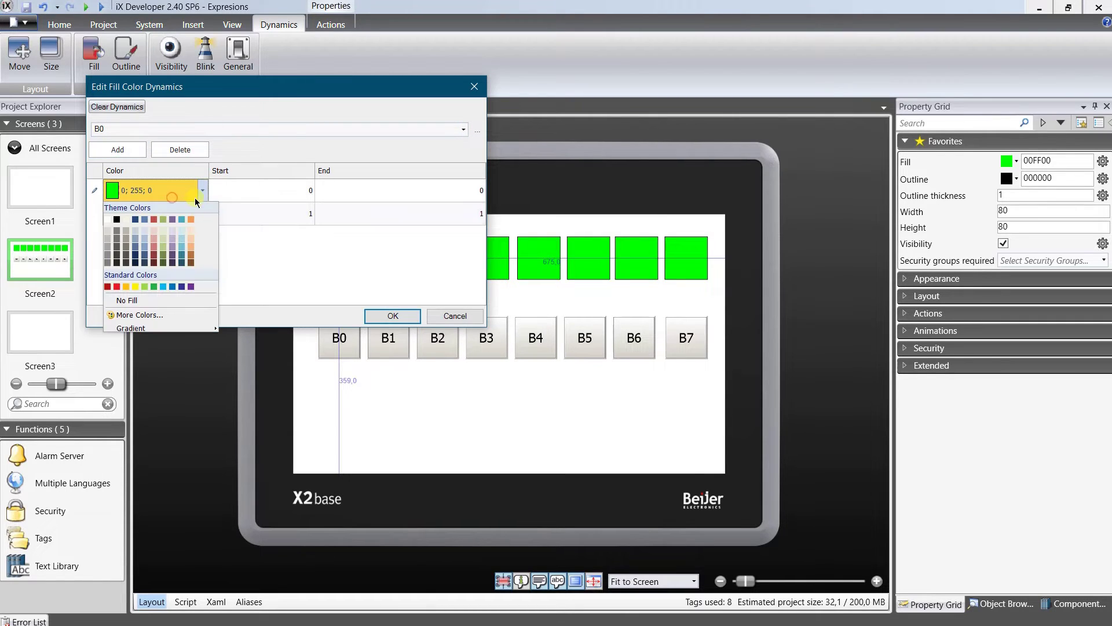
pyautogui.click(136, 286)
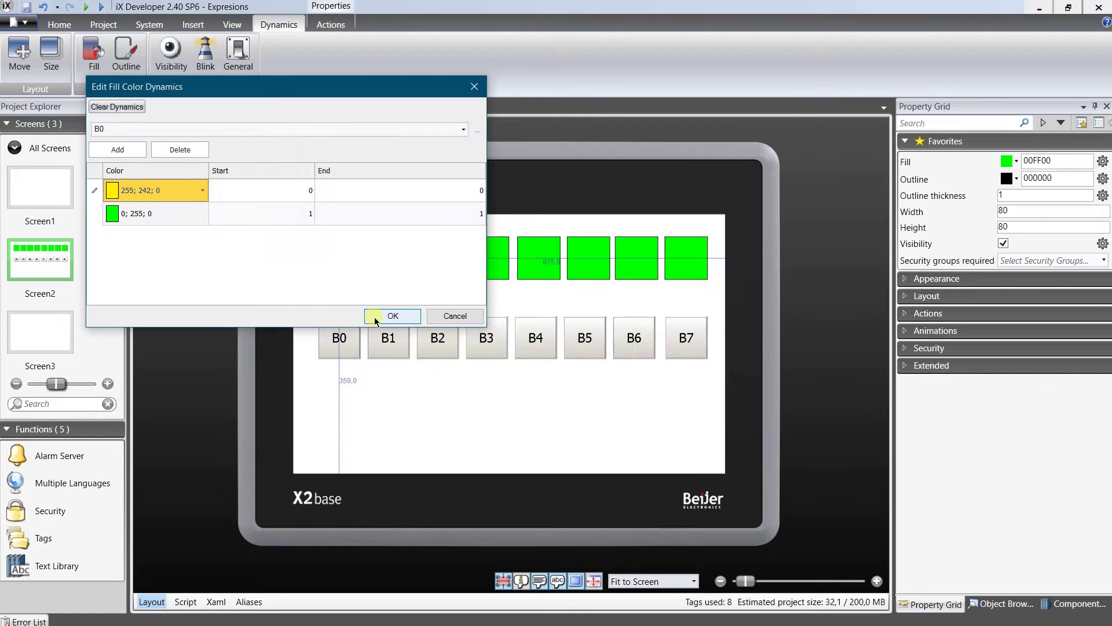
pyautogui.click(376, 318)
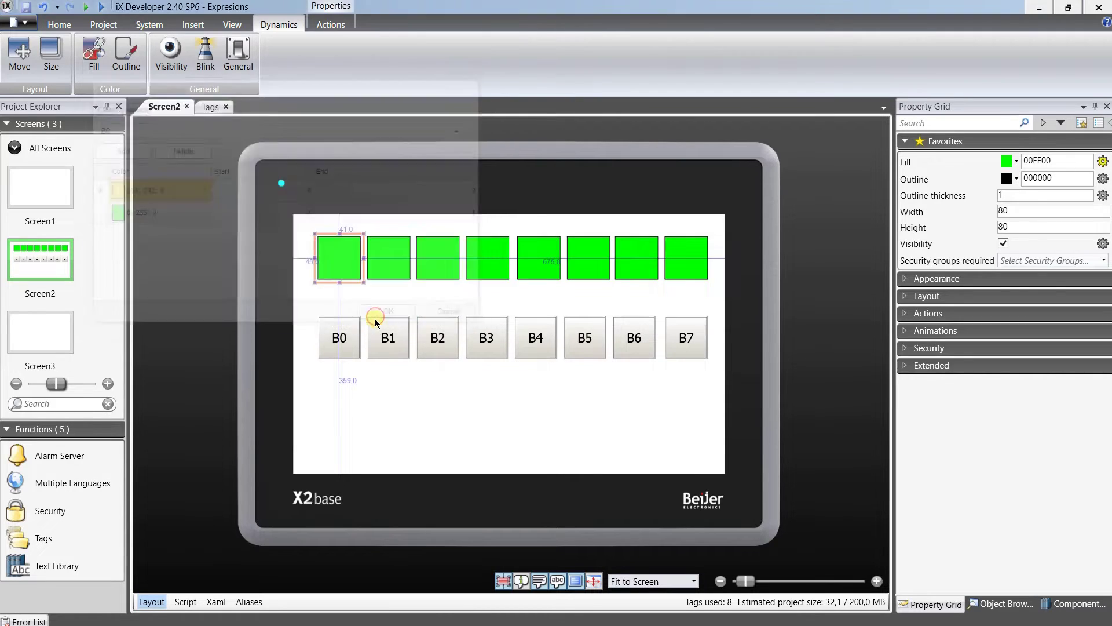
# Give the second rectangle fill dynamics on tag B1: yellow at 0, green at 1.
pyautogui.click(381, 254)
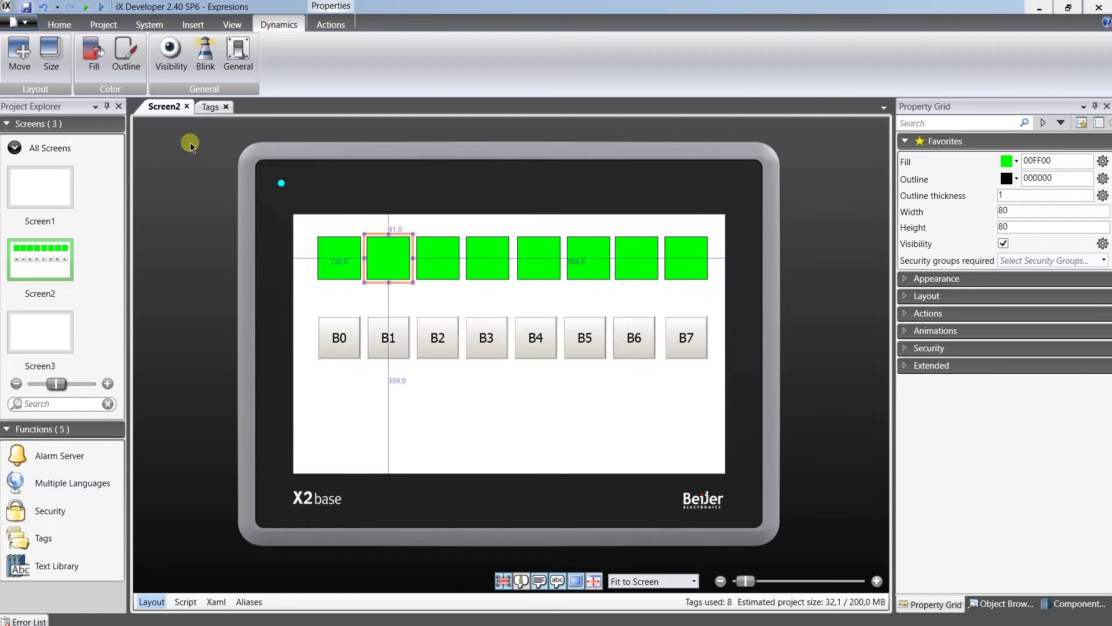
pyautogui.click(94, 51)
pyautogui.click(139, 128)
pyautogui.write('B1')
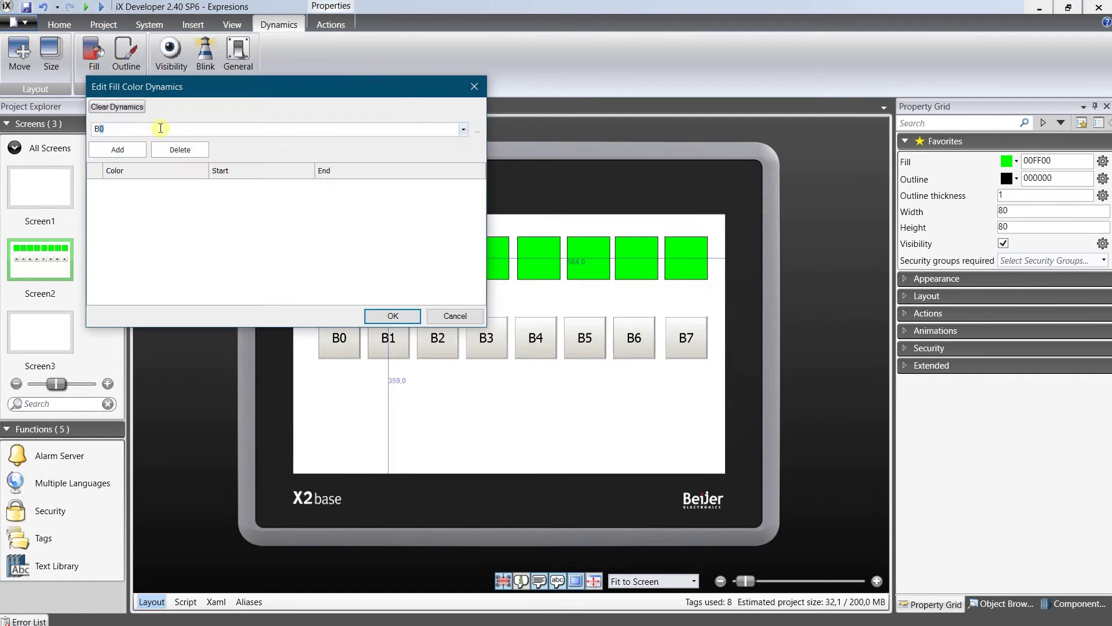
pyautogui.click(128, 151)
pyautogui.click(128, 151)
pyautogui.click(203, 190)
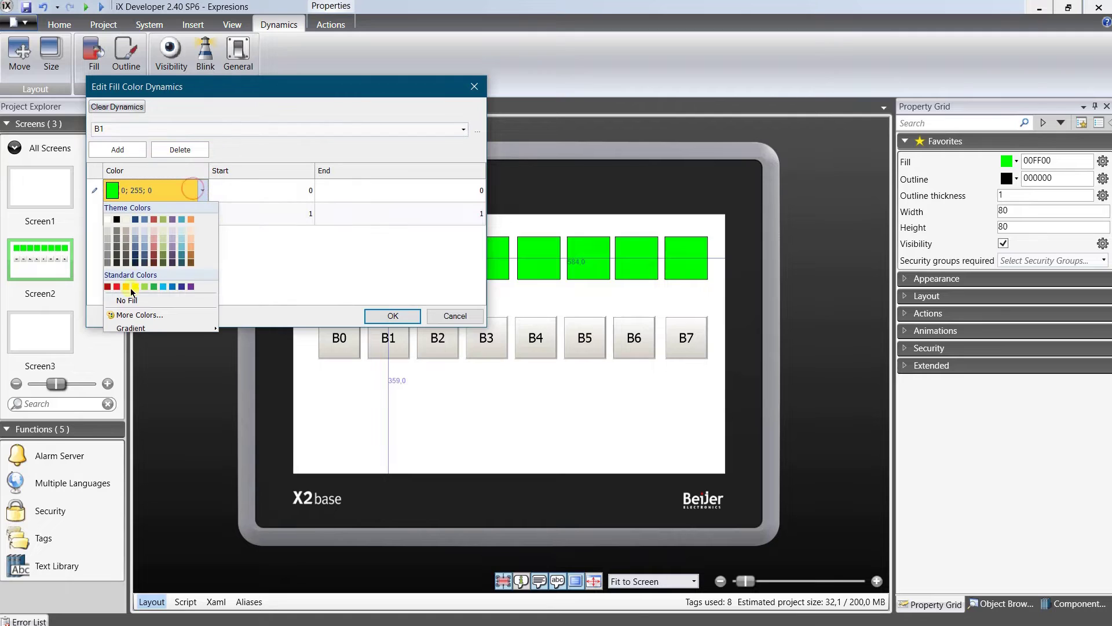
pyautogui.click(139, 284)
pyautogui.click(391, 315)
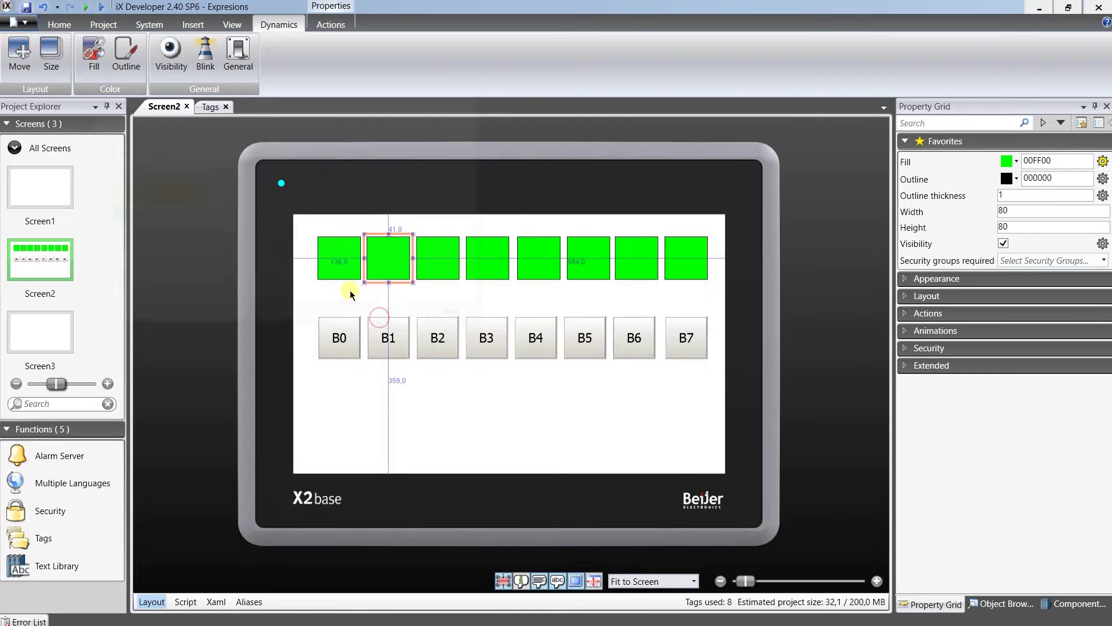
# Give the third rectangle fill dynamics on tag B2: yellow at 0, green at 1.
pyautogui.click(437, 253)
pyautogui.click(100, 63)
pyautogui.click(149, 129)
pyautogui.write('B2')
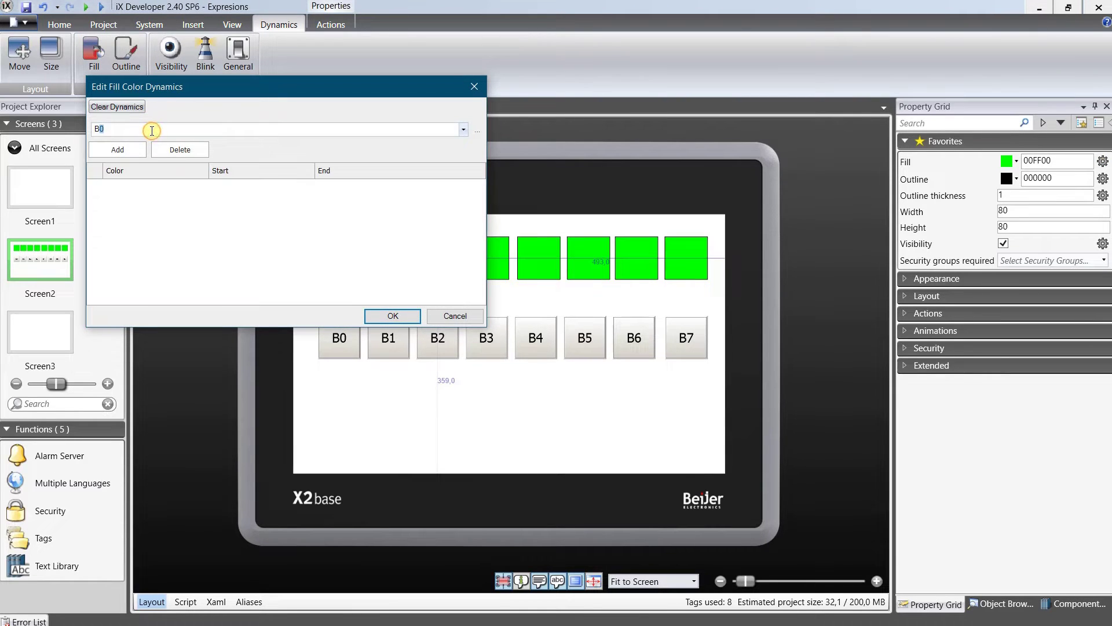
pyautogui.click(117, 149)
pyautogui.click(202, 190)
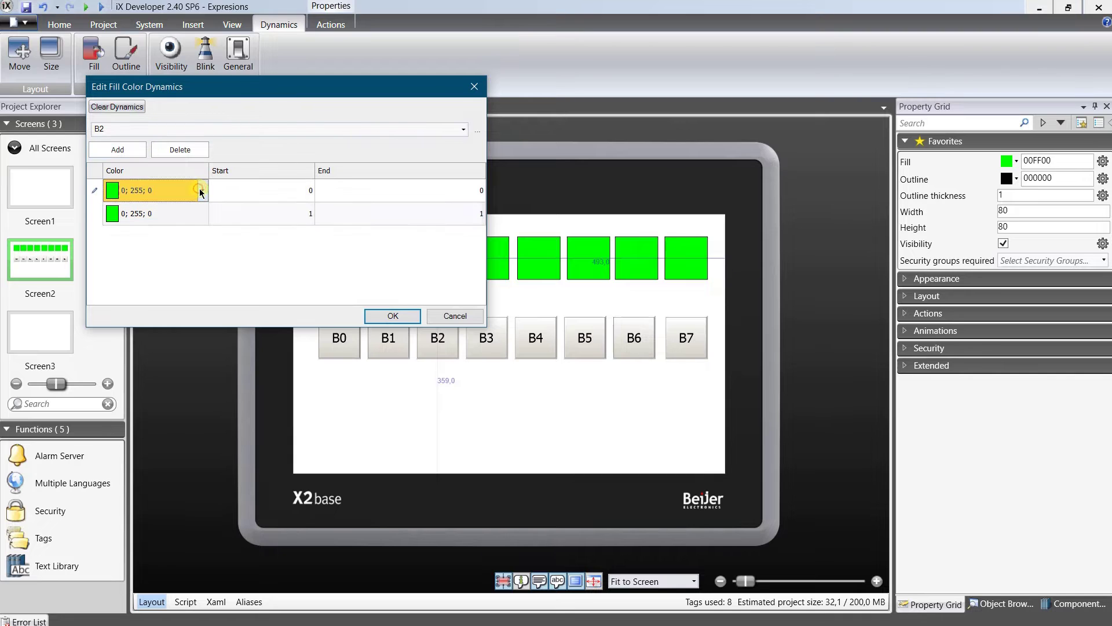
pyautogui.click(203, 190)
pyautogui.click(135, 286)
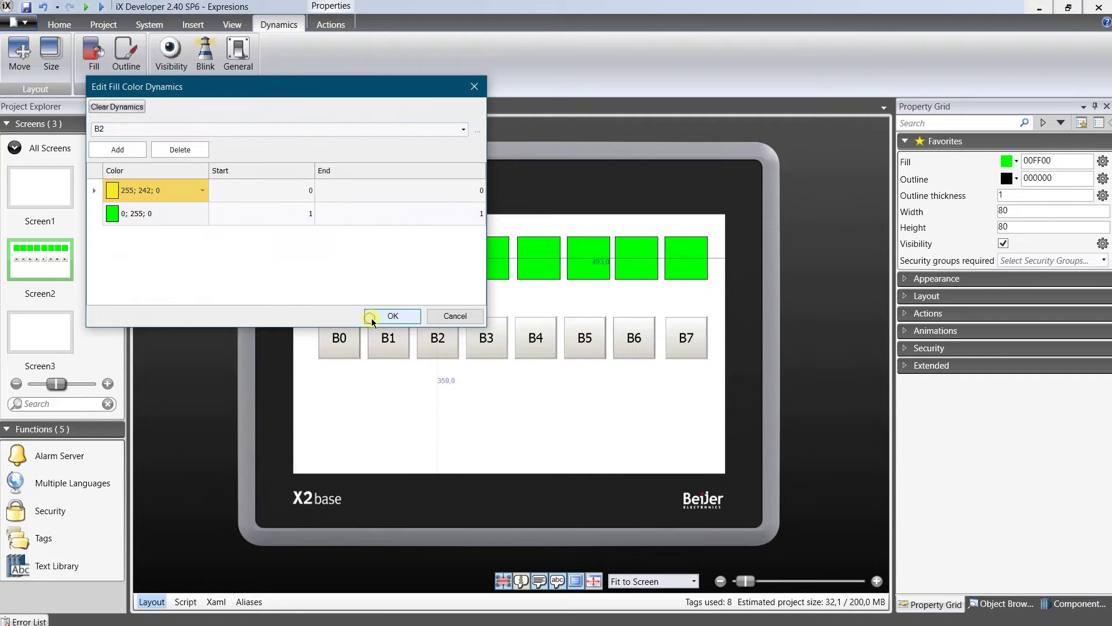
pyautogui.click(391, 315)
# Give the fourth rectangle fill dynamics on tag B3: yellow at 0, green at 1.
pyautogui.click(489, 265)
pyautogui.click(94, 52)
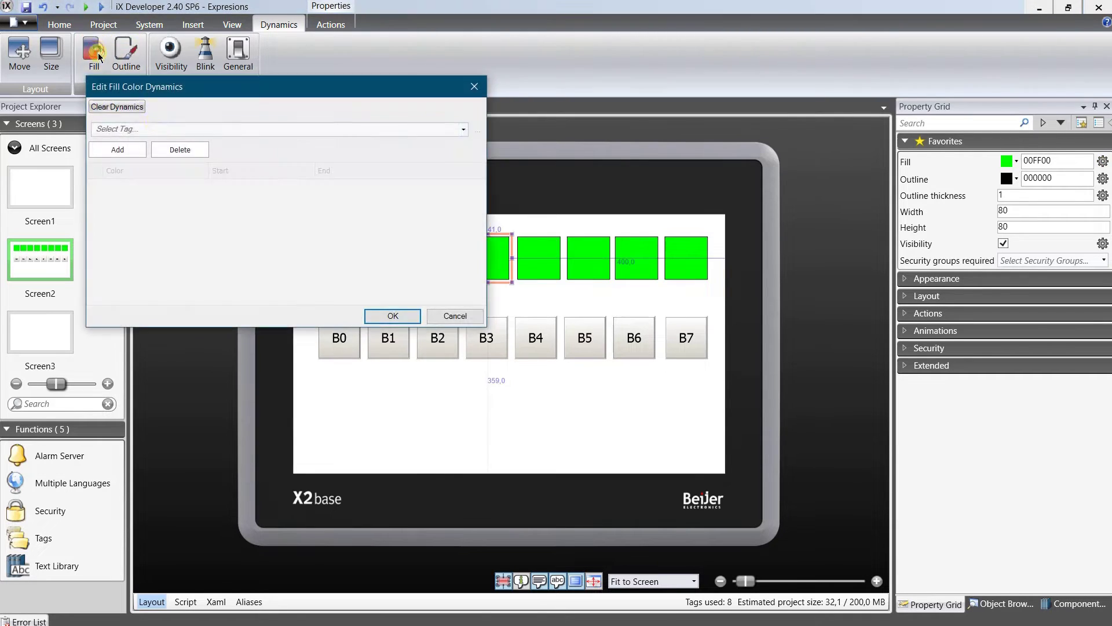
pyautogui.click(154, 128)
pyautogui.write('B0')
pyautogui.write('3')
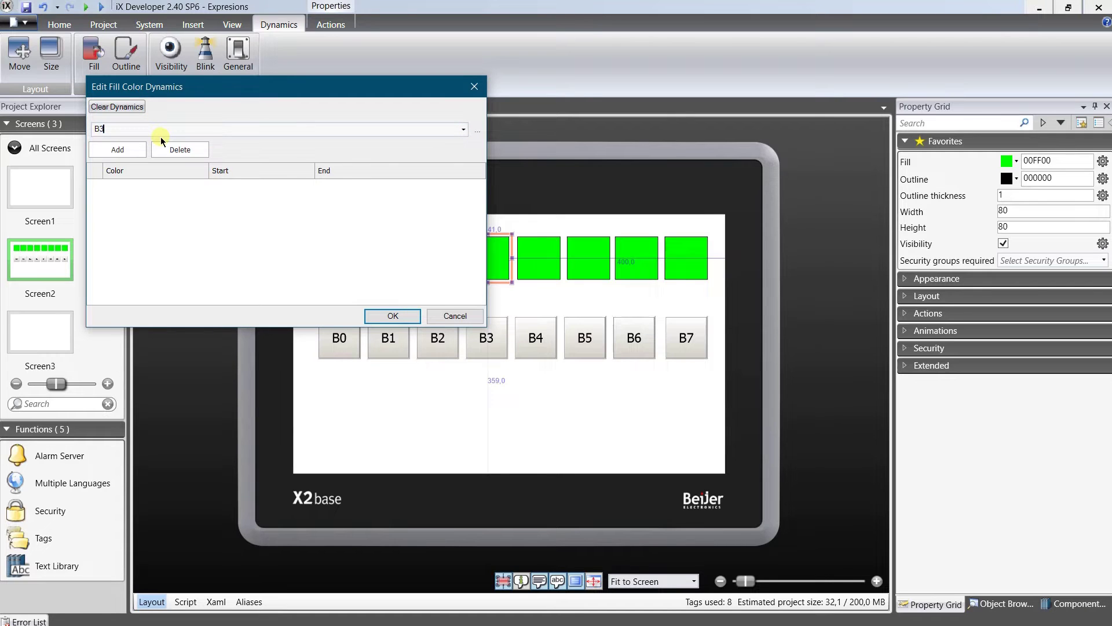
pyautogui.click(118, 150)
pyautogui.click(202, 192)
pyautogui.click(204, 194)
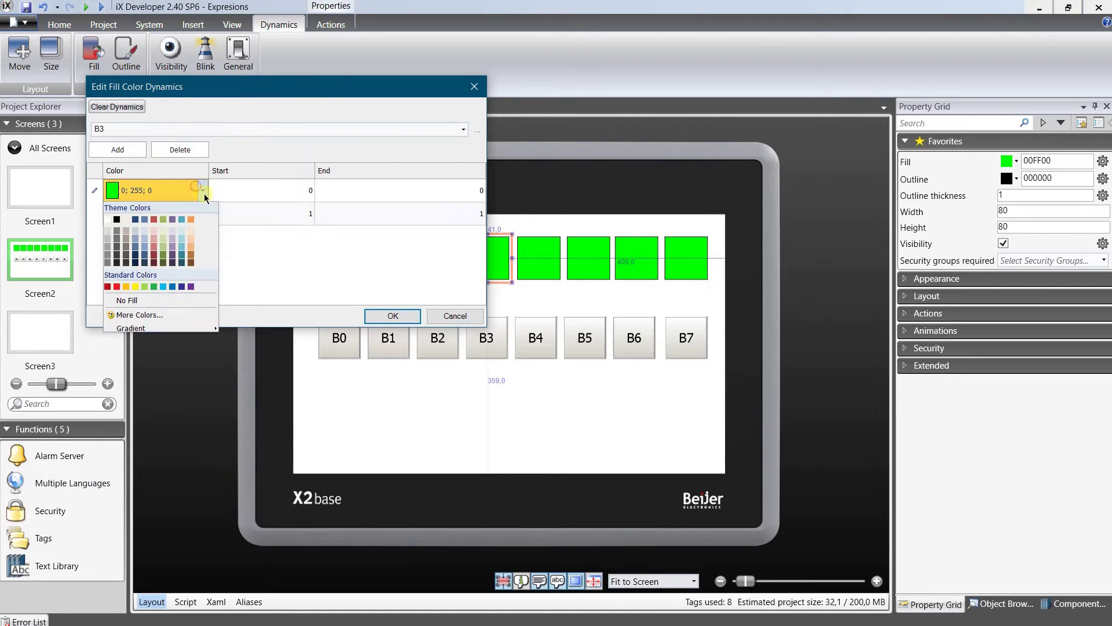
pyautogui.click(126, 287)
pyautogui.click(392, 316)
# Give the fifth rectangle fill dynamics on tag B4: yellow at 0, green at 1.
pyautogui.click(536, 257)
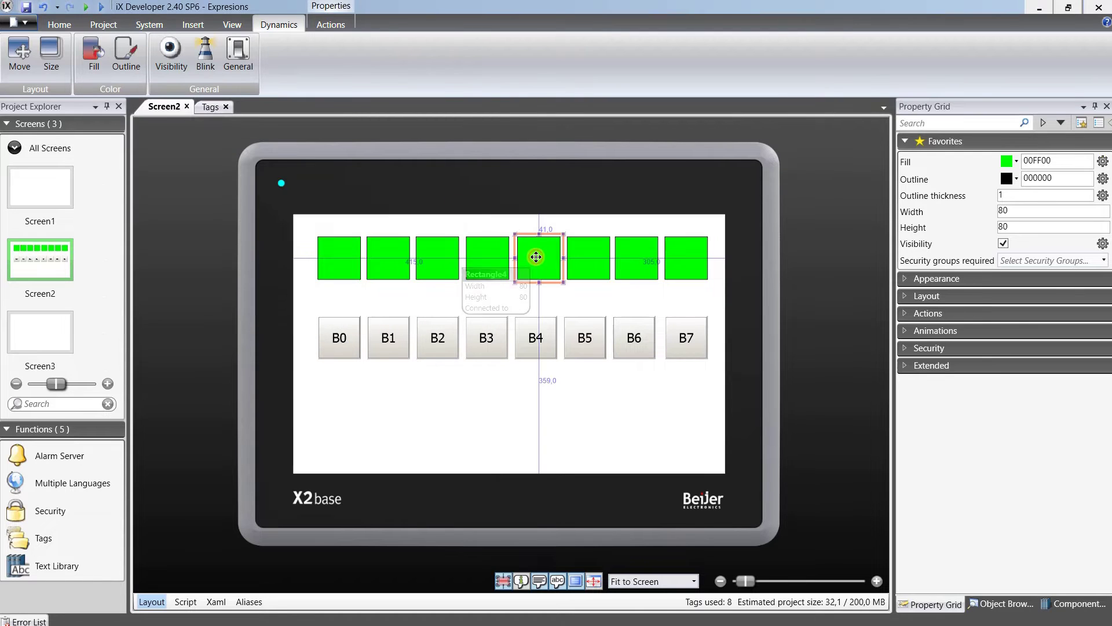
pyautogui.click(93, 52)
pyautogui.write('B4')
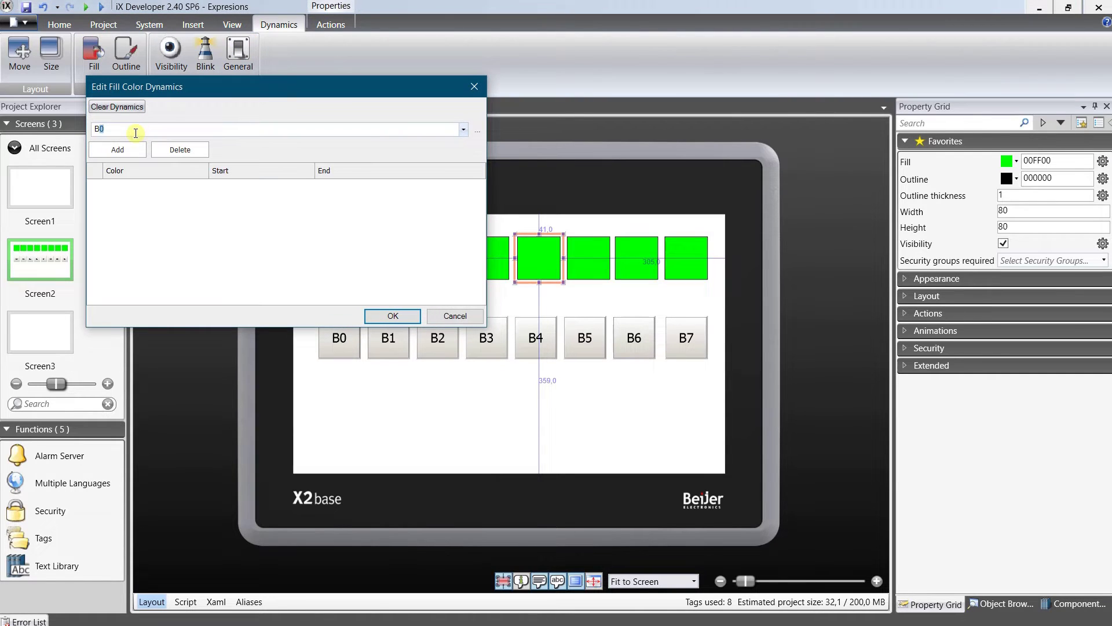
pyautogui.click(129, 149)
pyautogui.click(132, 152)
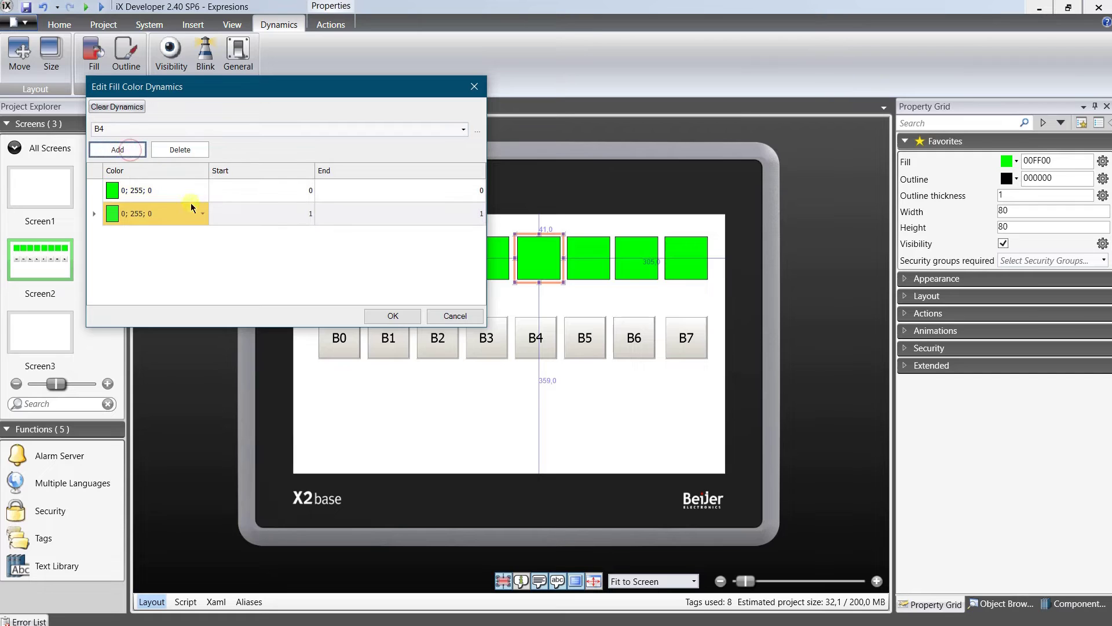
pyautogui.click(203, 190)
pyautogui.click(202, 190)
pyautogui.click(137, 287)
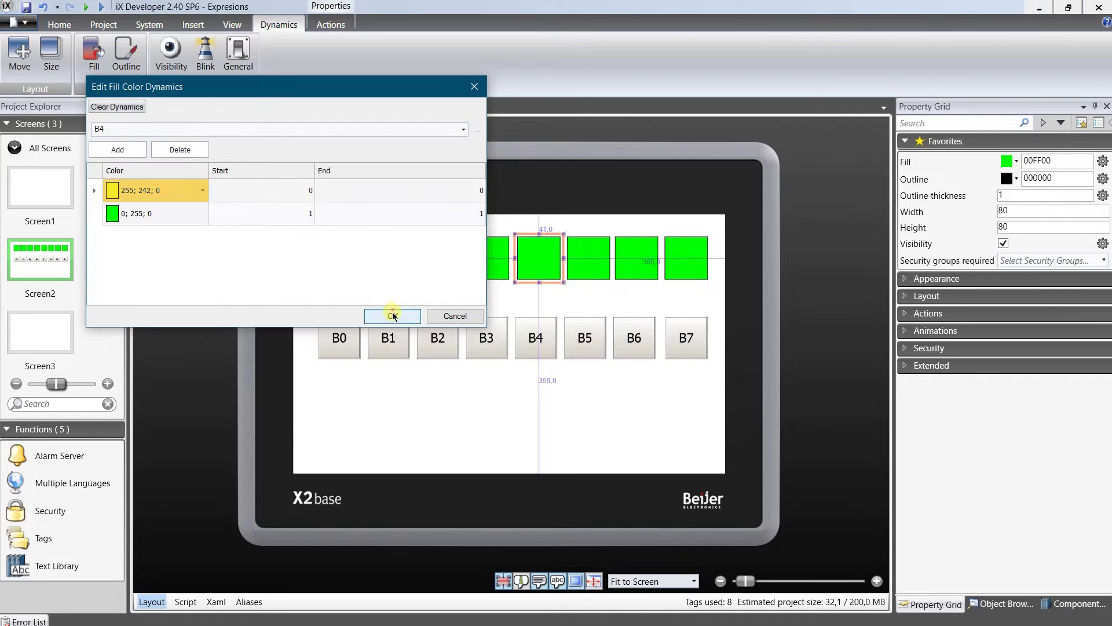
pyautogui.click(392, 316)
pyautogui.click(579, 256)
# Give the sixth rectangle fill dynamics on tag B05: yellow at 0, green at 1.
pyautogui.click(92, 63)
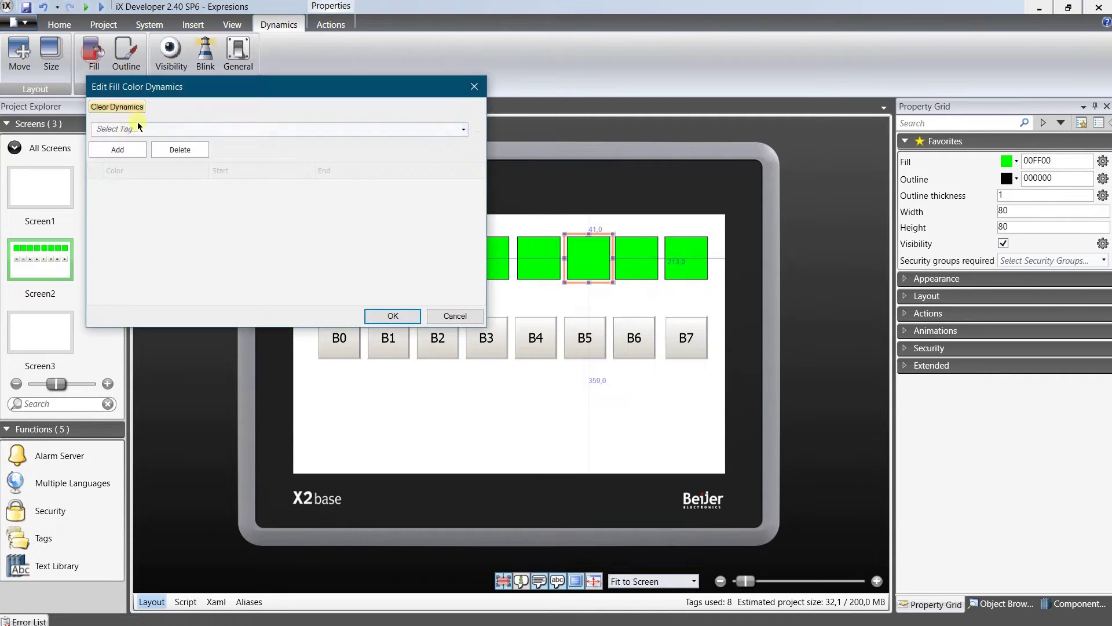
pyautogui.click(137, 130)
pyautogui.write('B0')
pyautogui.write('5')
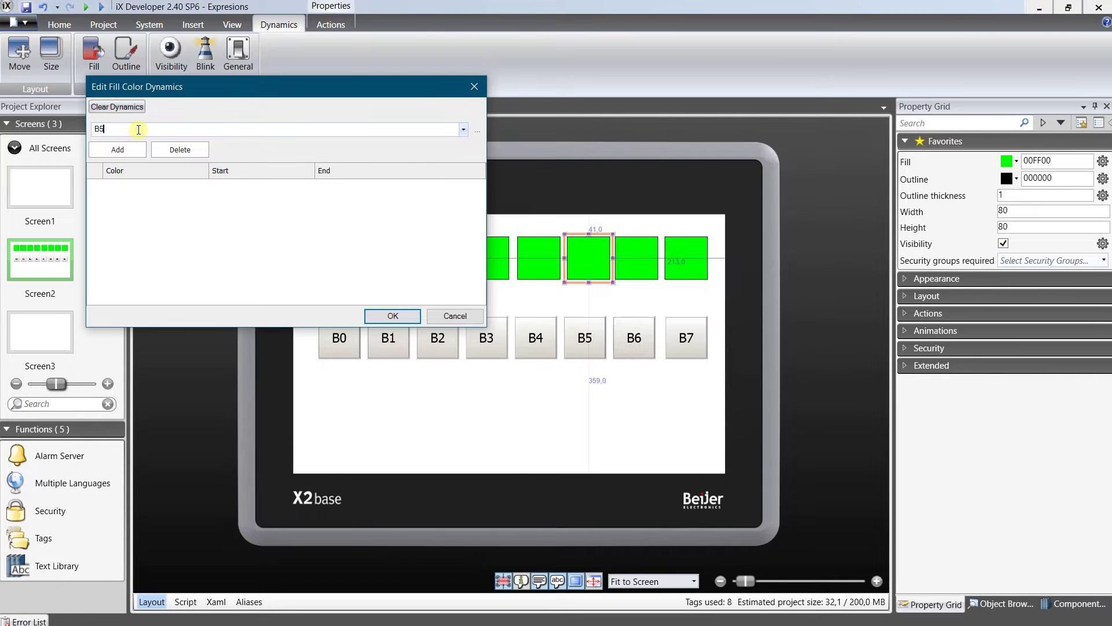
pyautogui.click(119, 150)
pyautogui.click(118, 149)
pyautogui.click(191, 190)
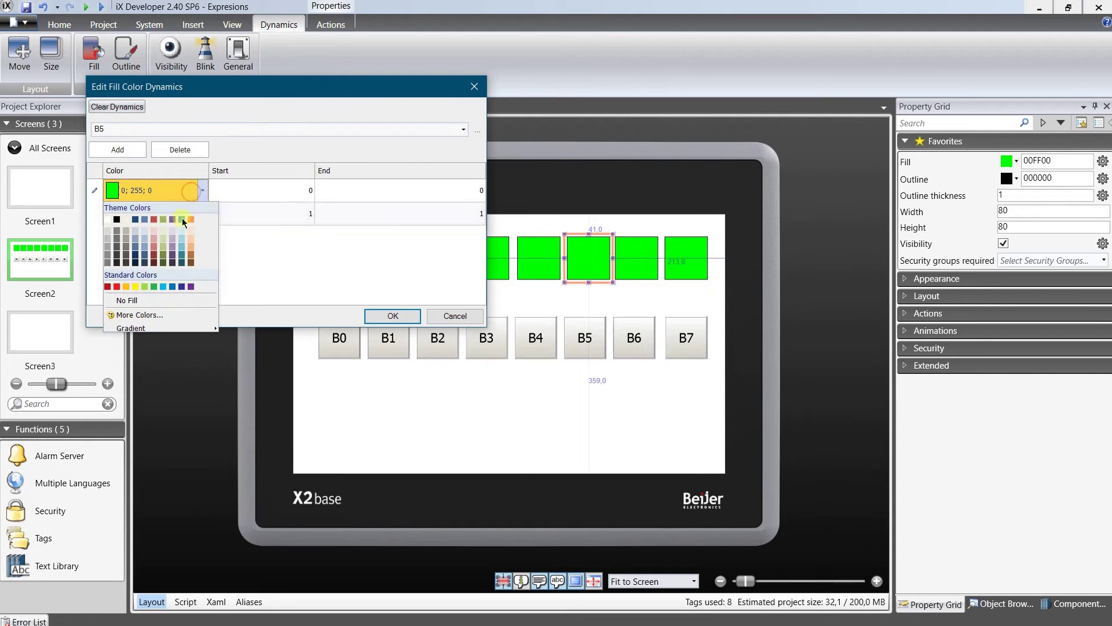
pyautogui.click(137, 287)
pyautogui.click(393, 316)
# Give the seventh rectangle fill dynamics on tag B06: yellow at 0, green at 1.
pyautogui.click(636, 248)
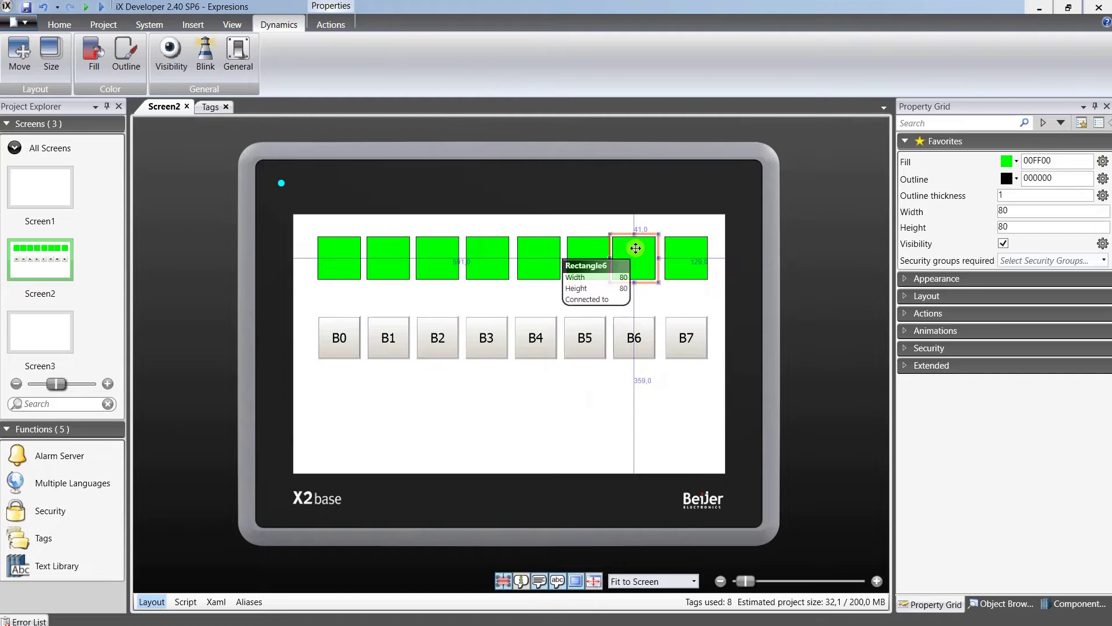
pyautogui.click(93, 58)
pyautogui.click(113, 129)
pyautogui.write('B06')
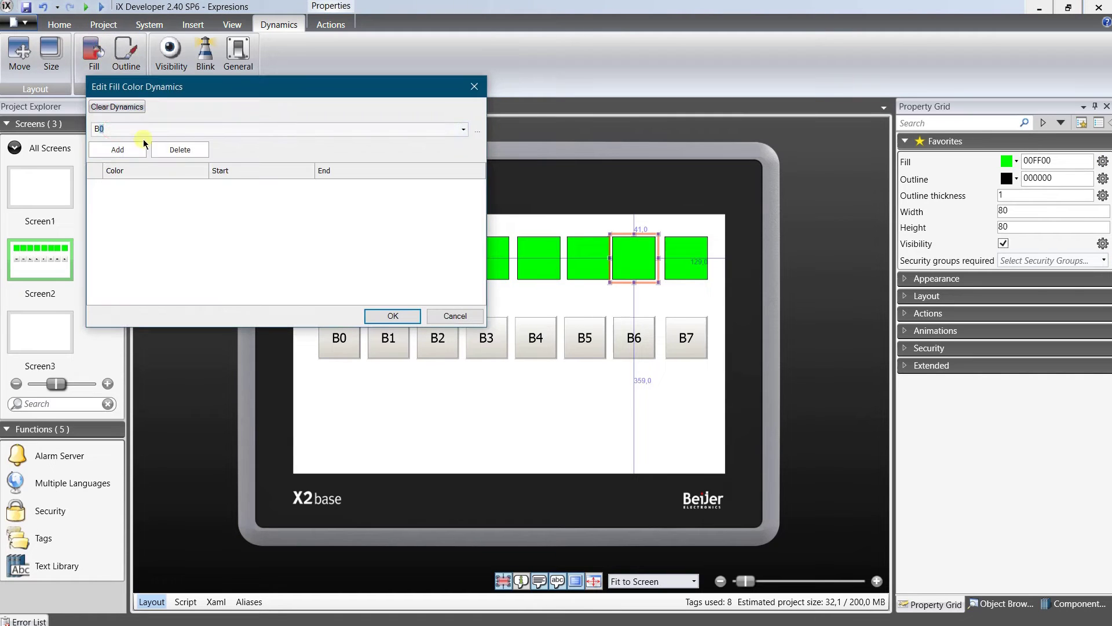
pyautogui.click(118, 149)
pyautogui.click(118, 149)
pyautogui.click(200, 191)
pyautogui.click(204, 191)
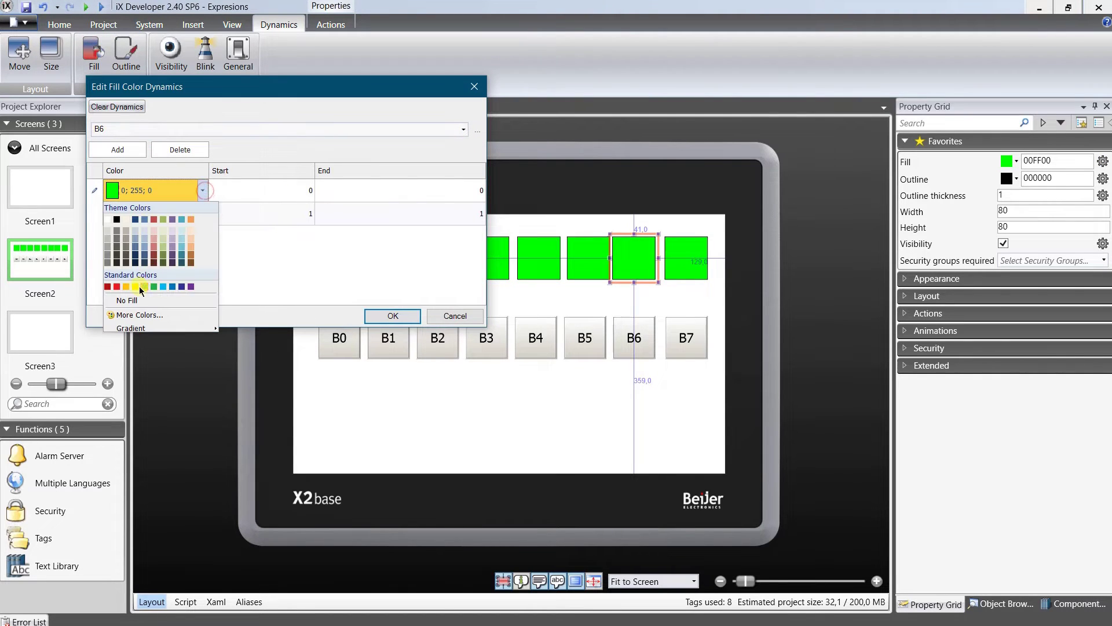
pyautogui.click(139, 289)
pyautogui.click(393, 316)
# Give the eighth rectangle fill dynamics on tag B7: yellow at 0, green at 1.
pyautogui.click(699, 259)
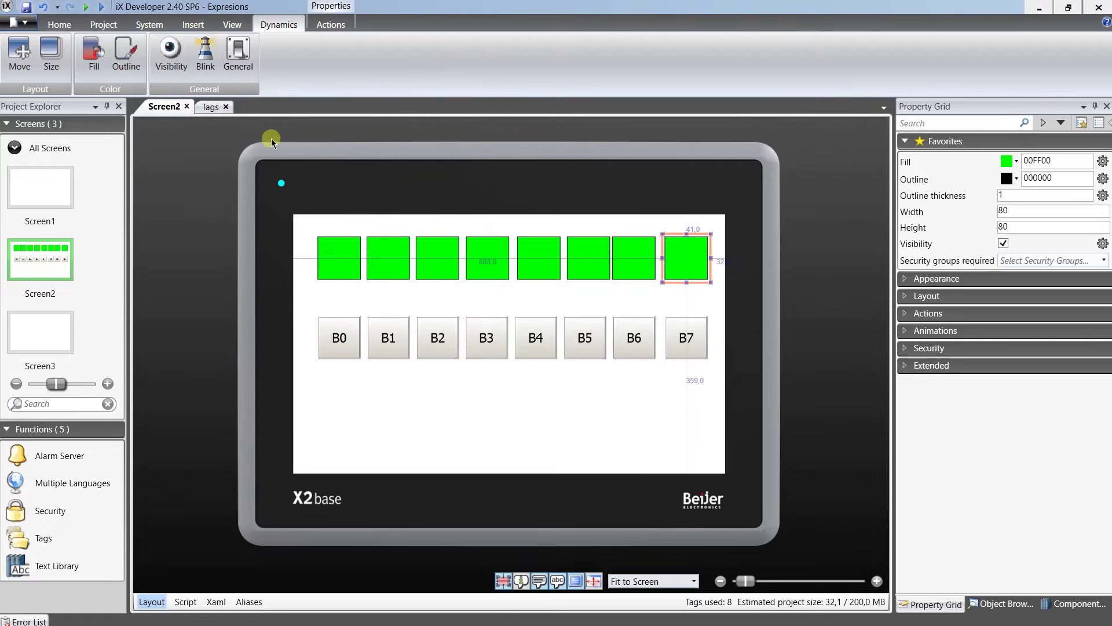
pyautogui.click(92, 55)
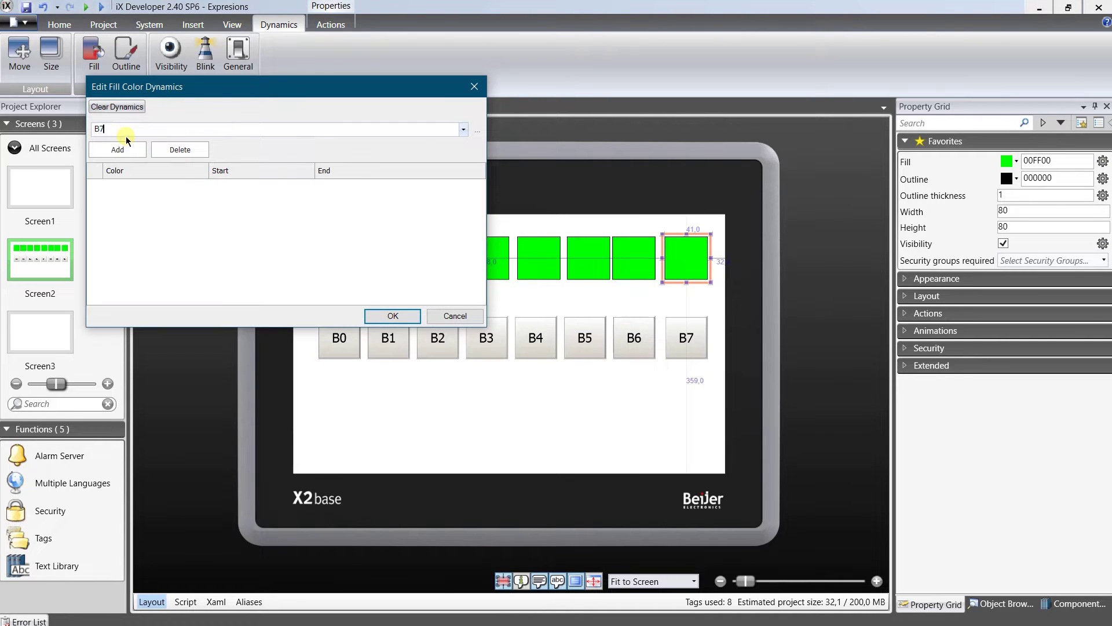
pyautogui.write('7')
pyautogui.click(118, 150)
pyautogui.click(118, 150)
pyautogui.click(202, 190)
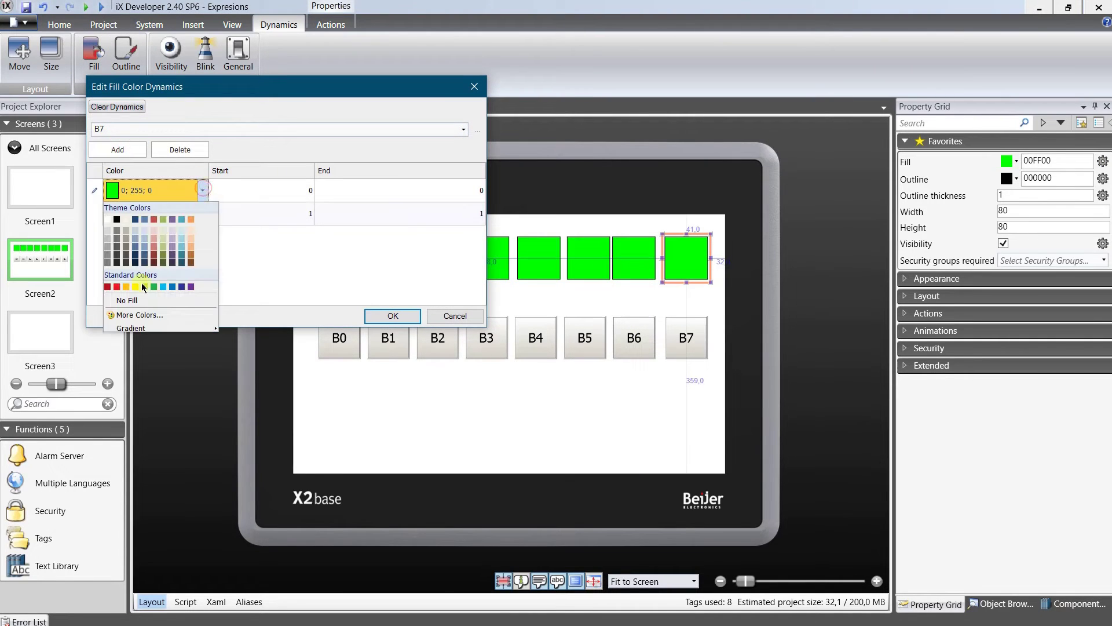
pyautogui.click(134, 290)
pyautogui.click(382, 316)
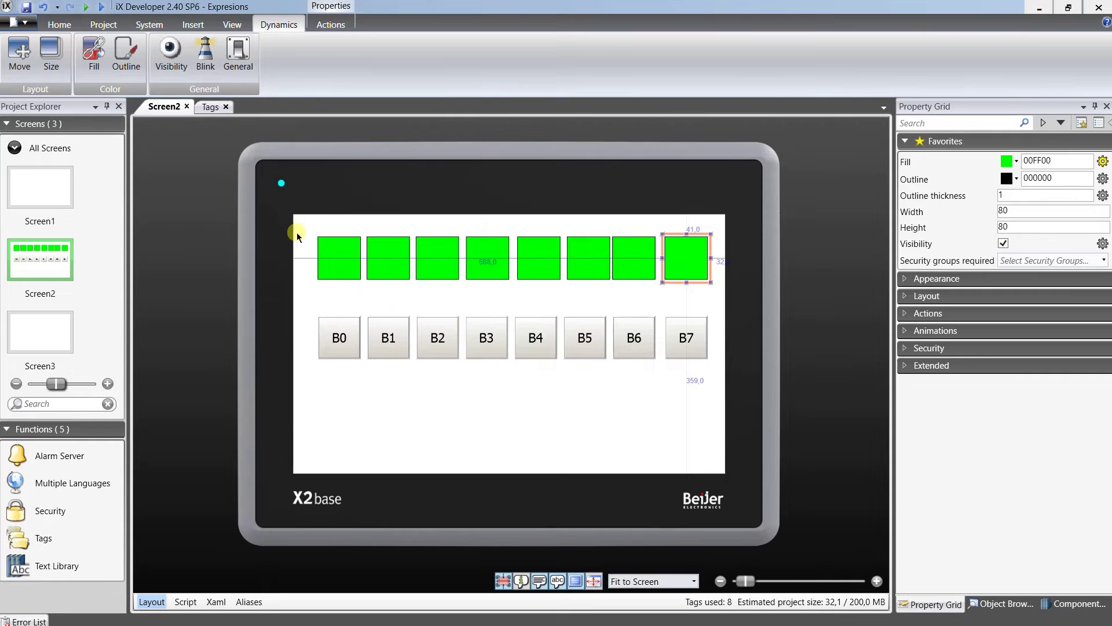
# Select all eight rectangles, apply Distribute Horizontally, then deselect them.
pyautogui.moveTo(297, 232); pyautogui.dragTo(723, 297)
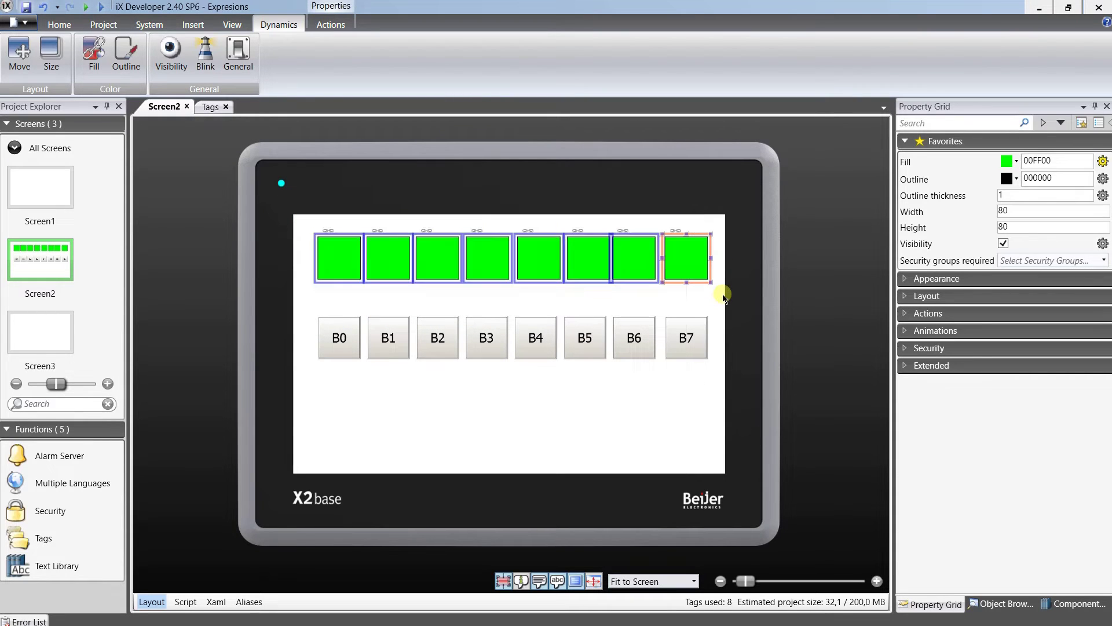
pyautogui.click(64, 25)
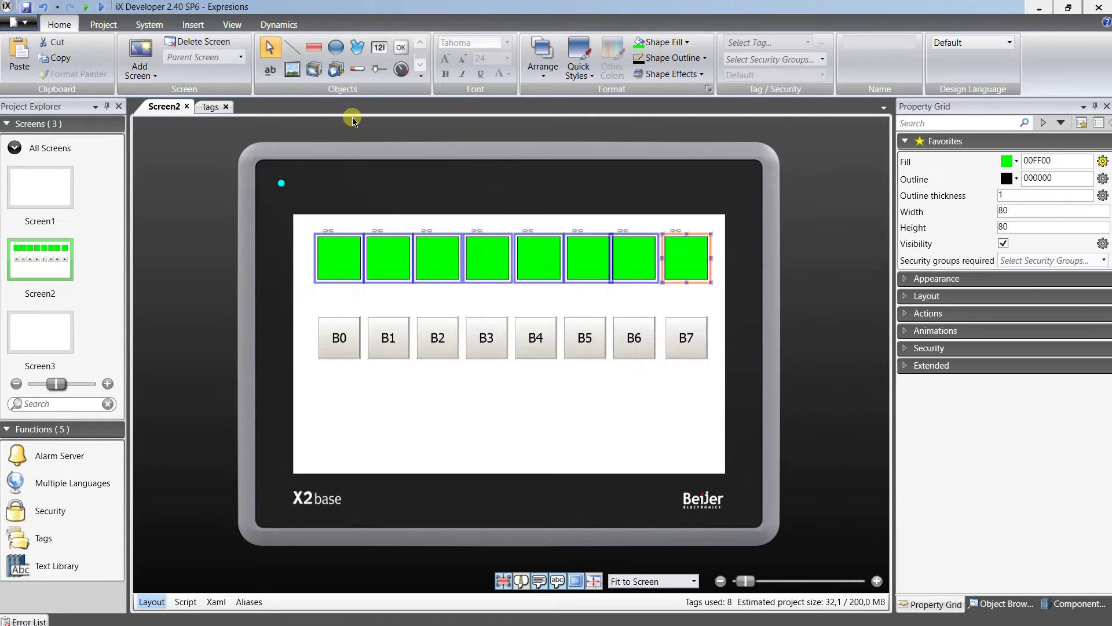
pyautogui.click(544, 72)
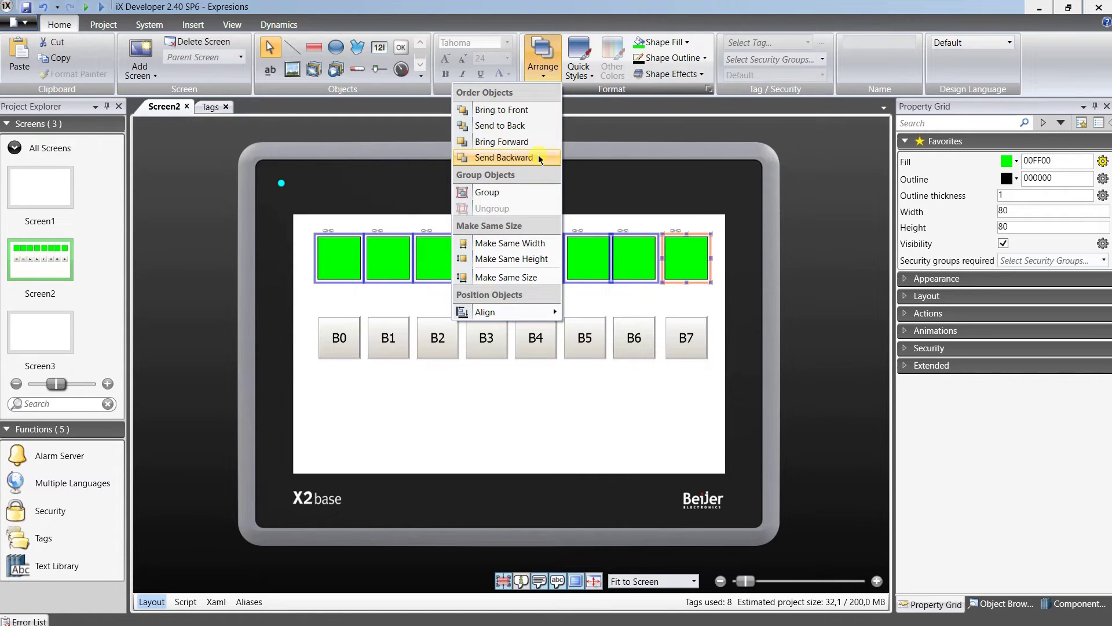
pyautogui.moveTo(550, 313)
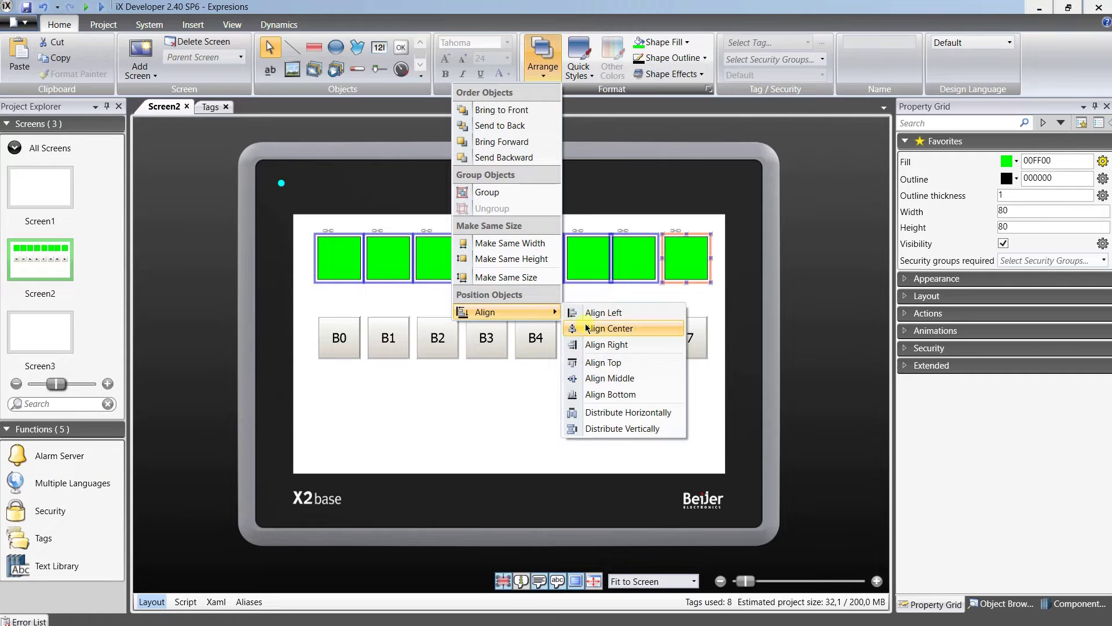
pyautogui.click(610, 411)
pyautogui.click(609, 406)
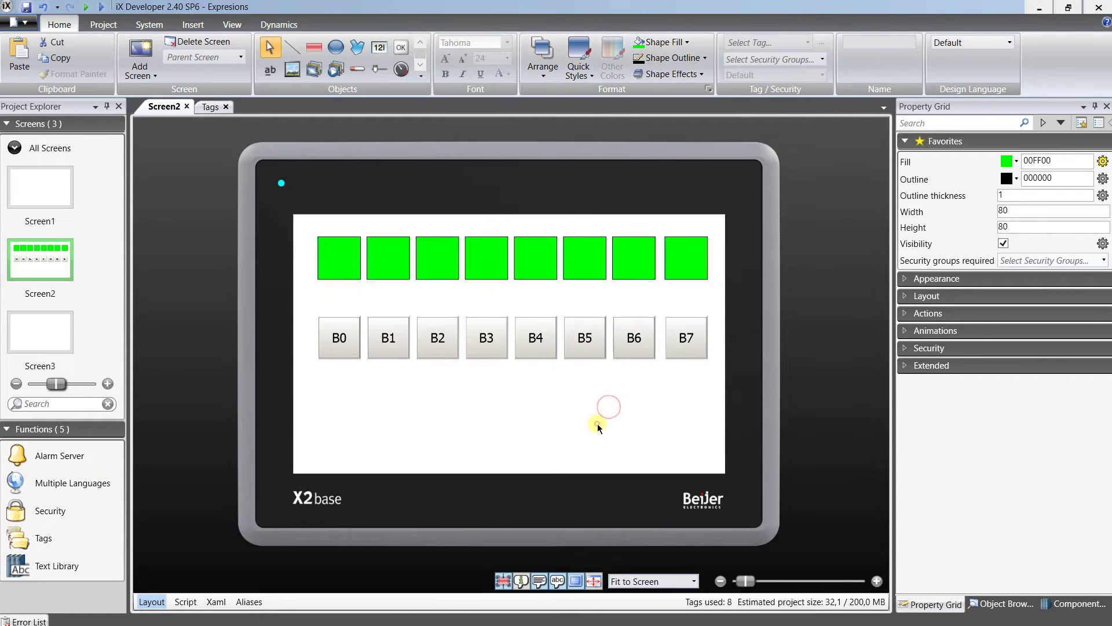
pyautogui.click(598, 426)
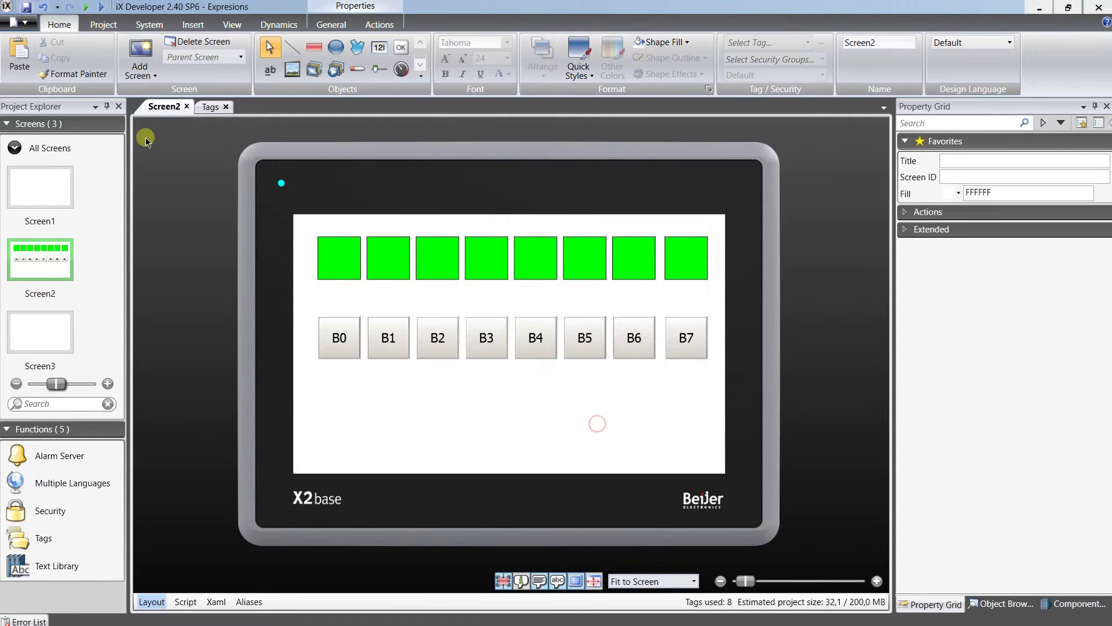
# Save the Expresions project and run Build from the Project tab.
pyautogui.click(26, 7)
pyautogui.click(103, 24)
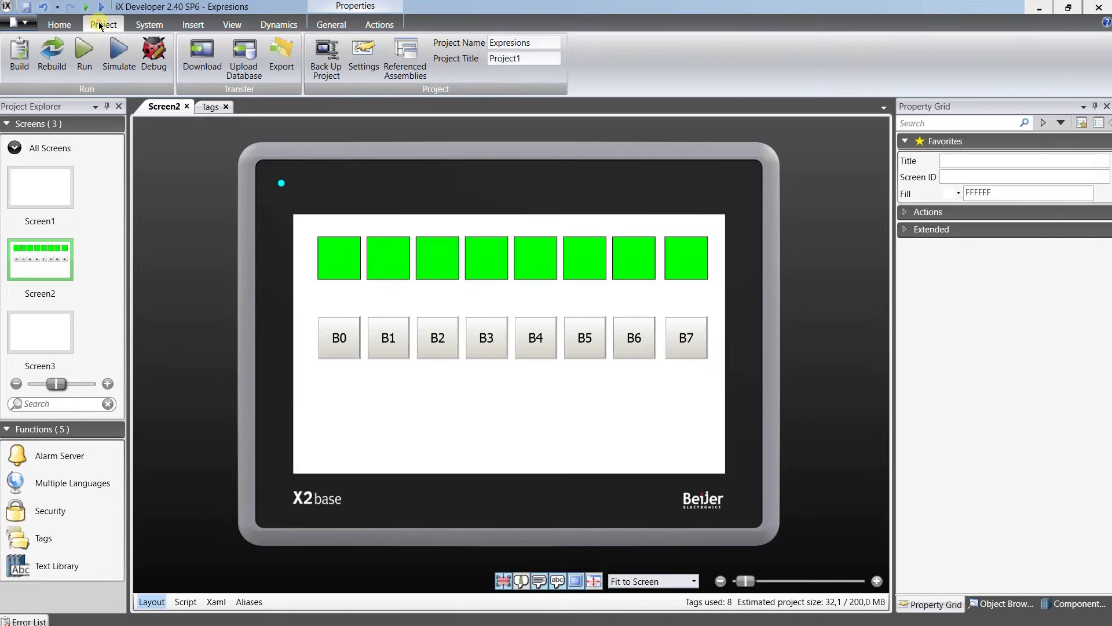
pyautogui.click(32, 60)
# Place the Project1 runtime window at the top of the screen with TIA Portal below it.
pyautogui.moveTo(1111, 130); pyautogui.dragTo(552, 22)
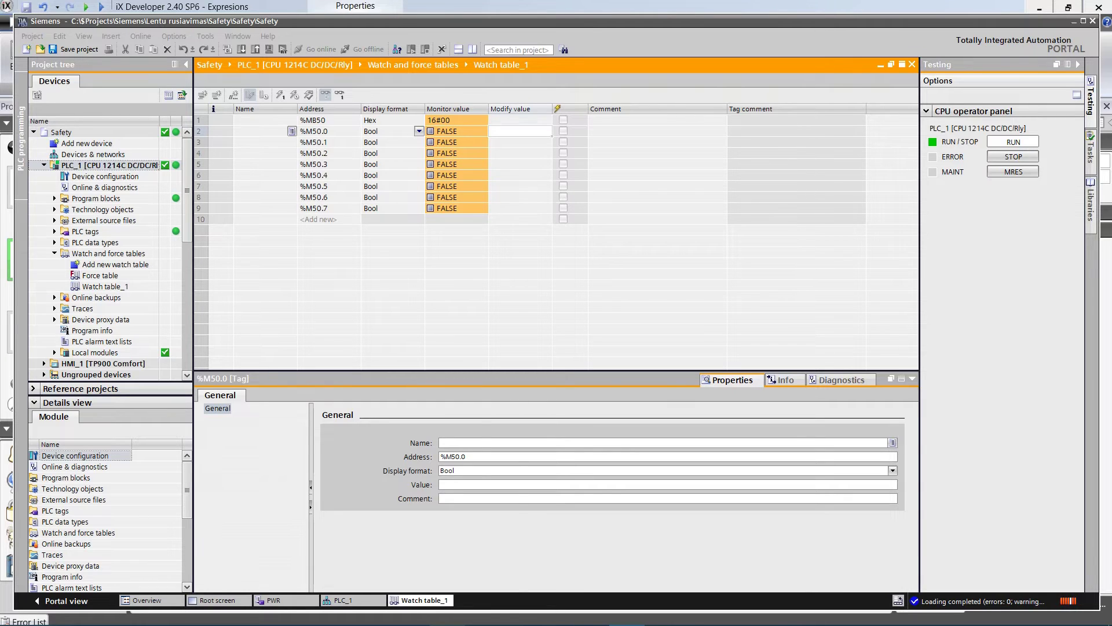
pyautogui.moveTo(1111, 177); pyautogui.dragTo(363, 161)
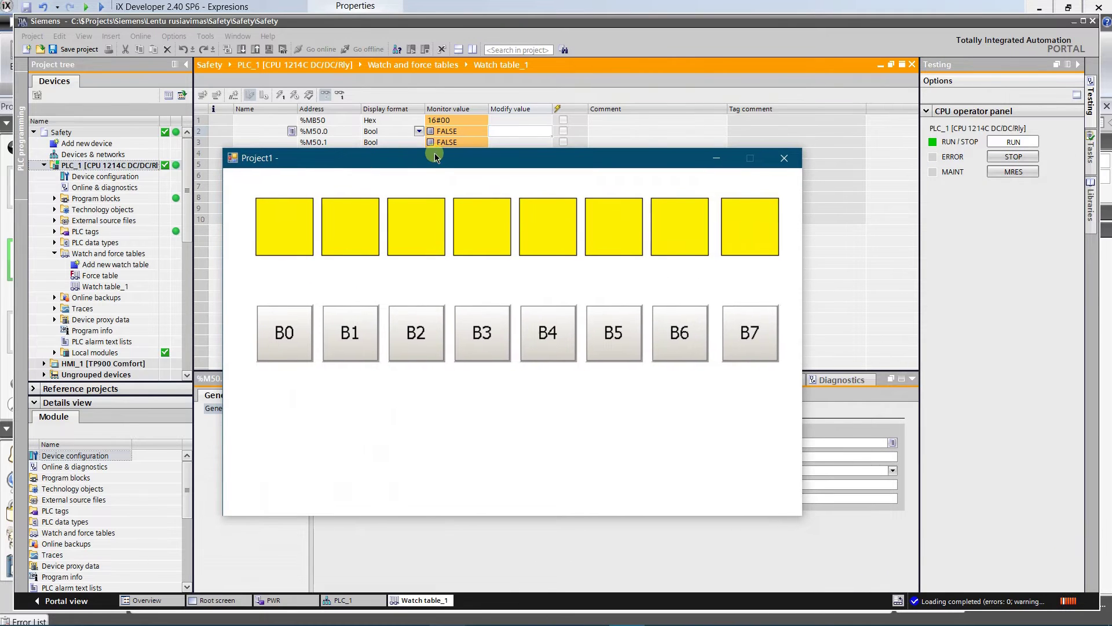
pyautogui.moveTo(442, 164); pyautogui.dragTo(435, 186)
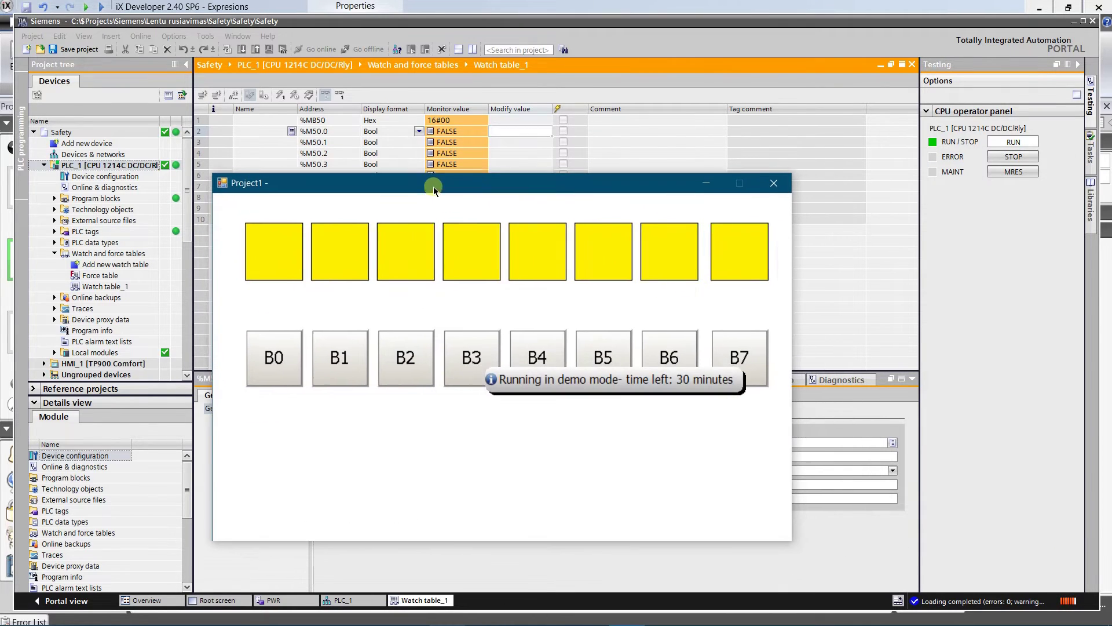
pyautogui.moveTo(592, 380); pyautogui.dragTo(766, 25)
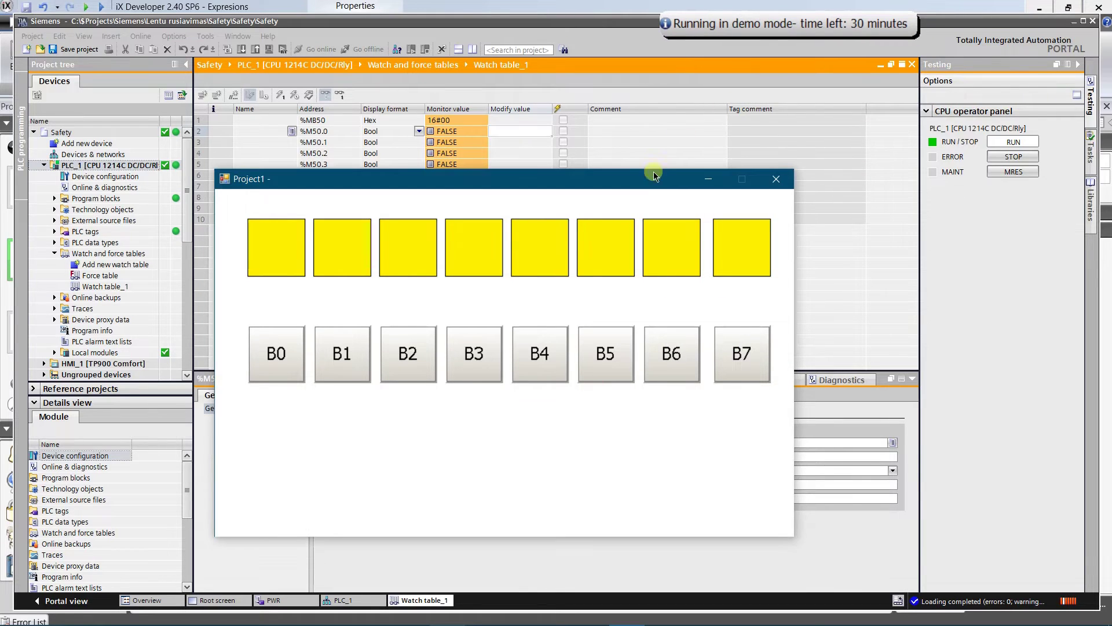
pyautogui.moveTo(642, 181); pyautogui.dragTo(554, 27)
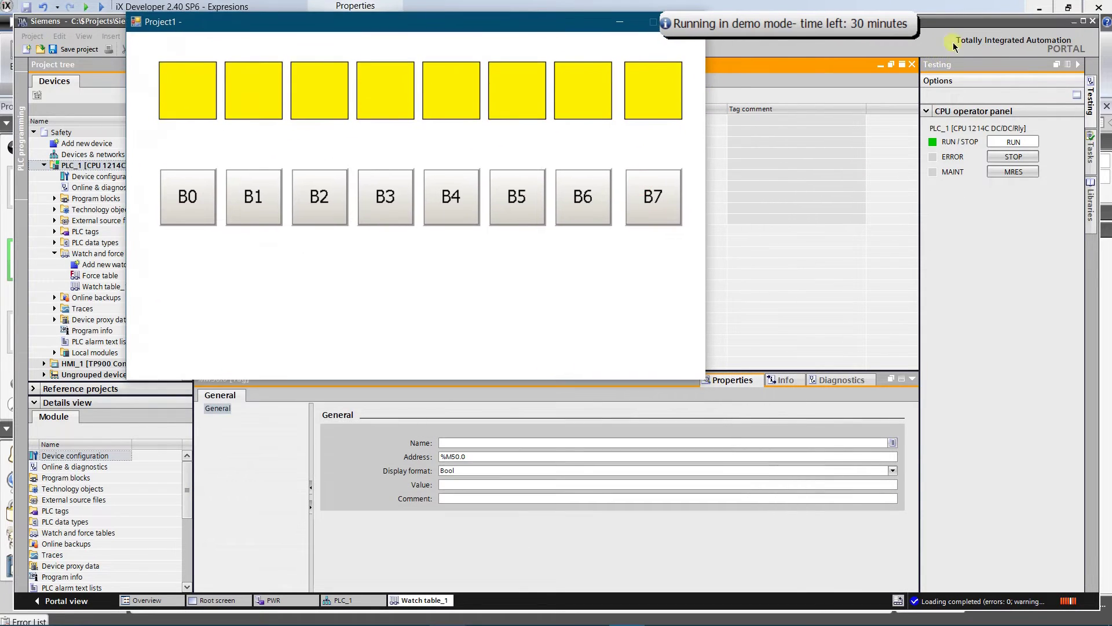
pyautogui.moveTo(961, 21); pyautogui.dragTo(969, 146)
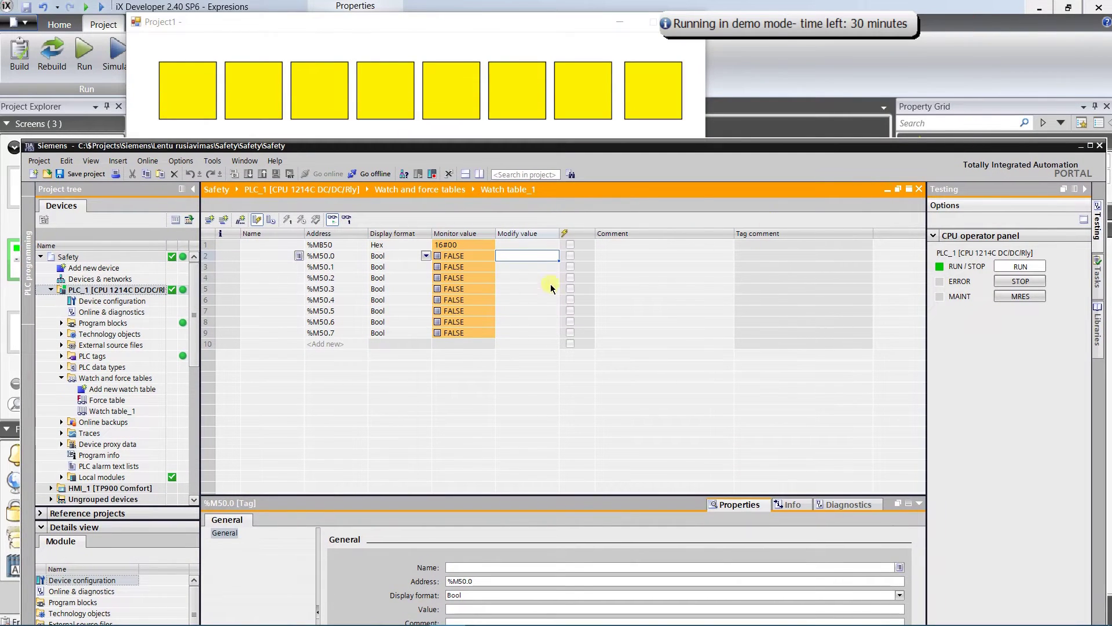
# Modify watch-table bits %M50.0 and %M50.5 to 1.
pyautogui.click(469, 256)
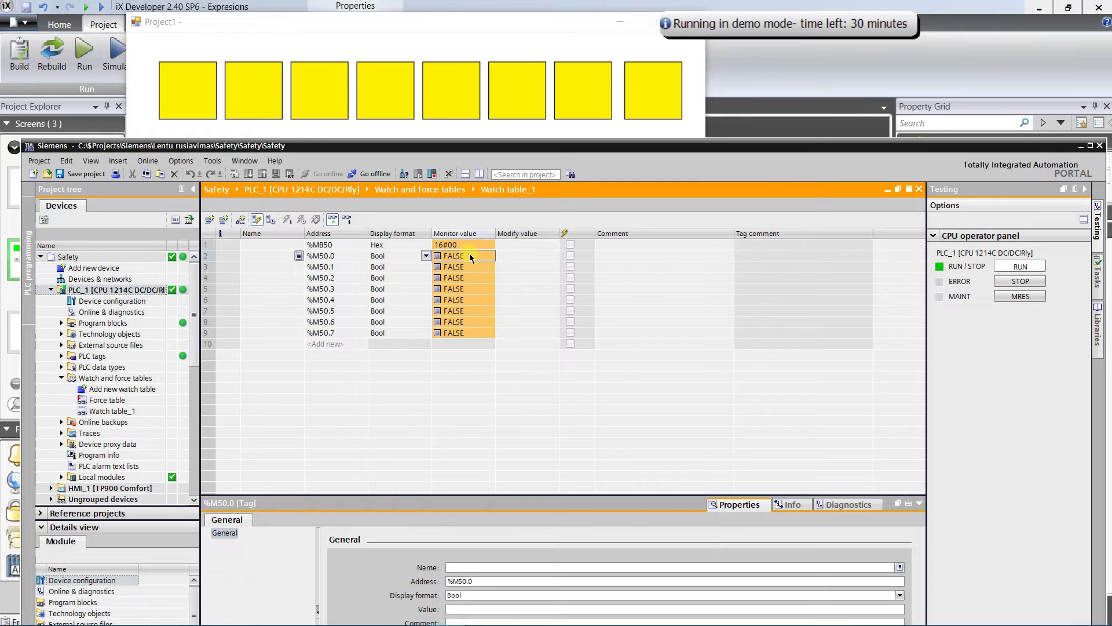
pyautogui.rightClick(469, 259)
pyautogui.moveTo(543, 262)
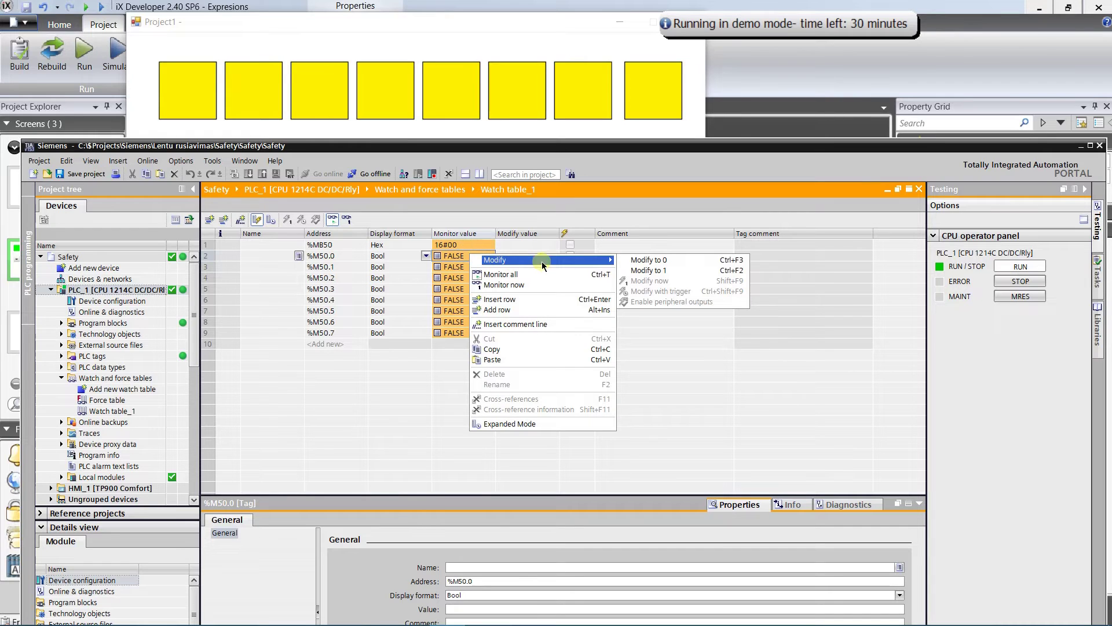
pyautogui.click(646, 271)
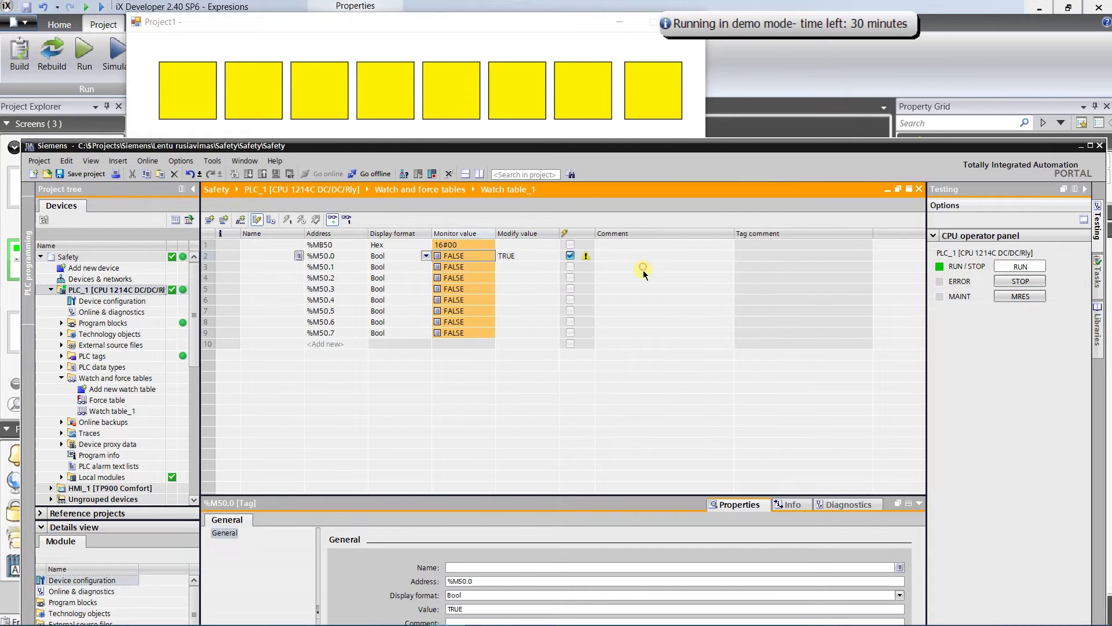
pyautogui.click(466, 312)
pyautogui.rightClick(466, 313)
pyautogui.moveTo(521, 316)
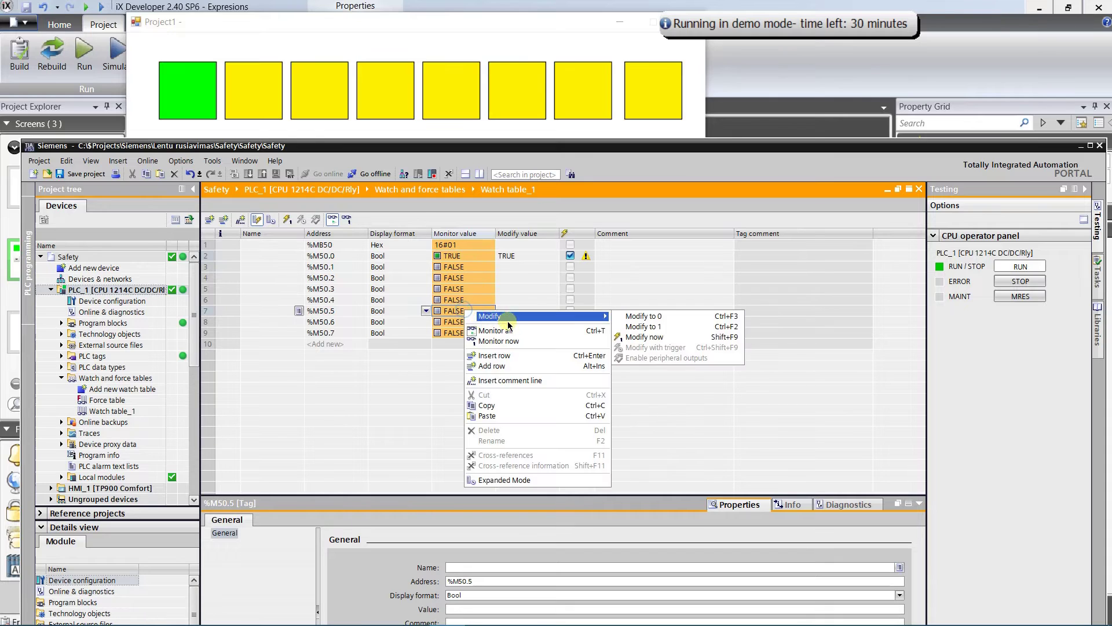
pyautogui.click(636, 329)
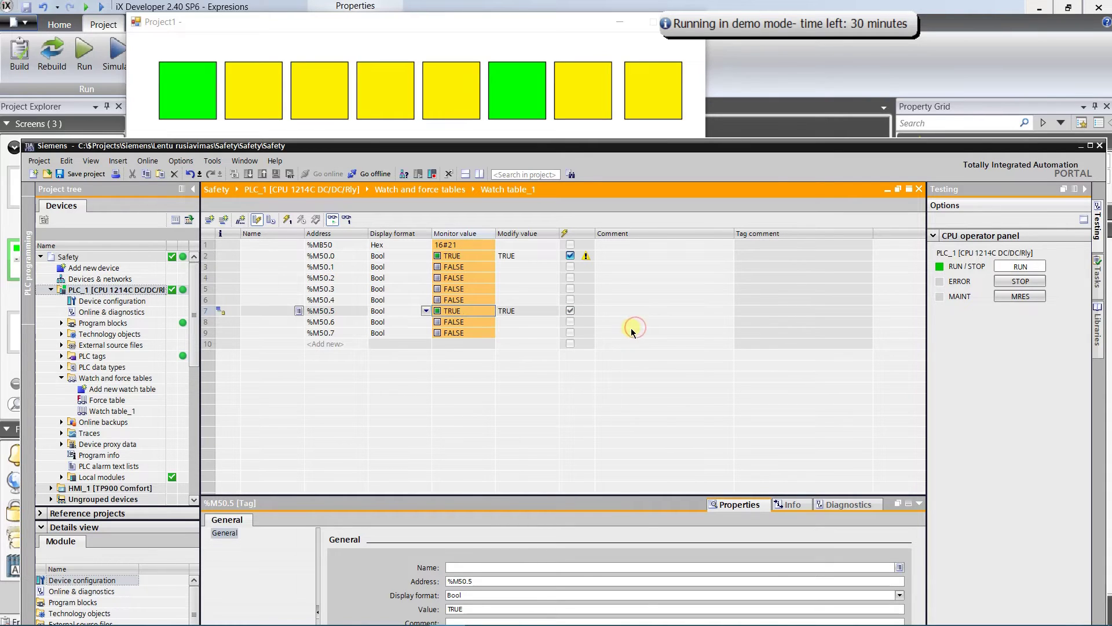
# Modify watch-table bits %M50.2 and %M50.1 to 1.
pyautogui.click(463, 278)
pyautogui.rightClick(463, 279)
pyautogui.moveTo(480, 281)
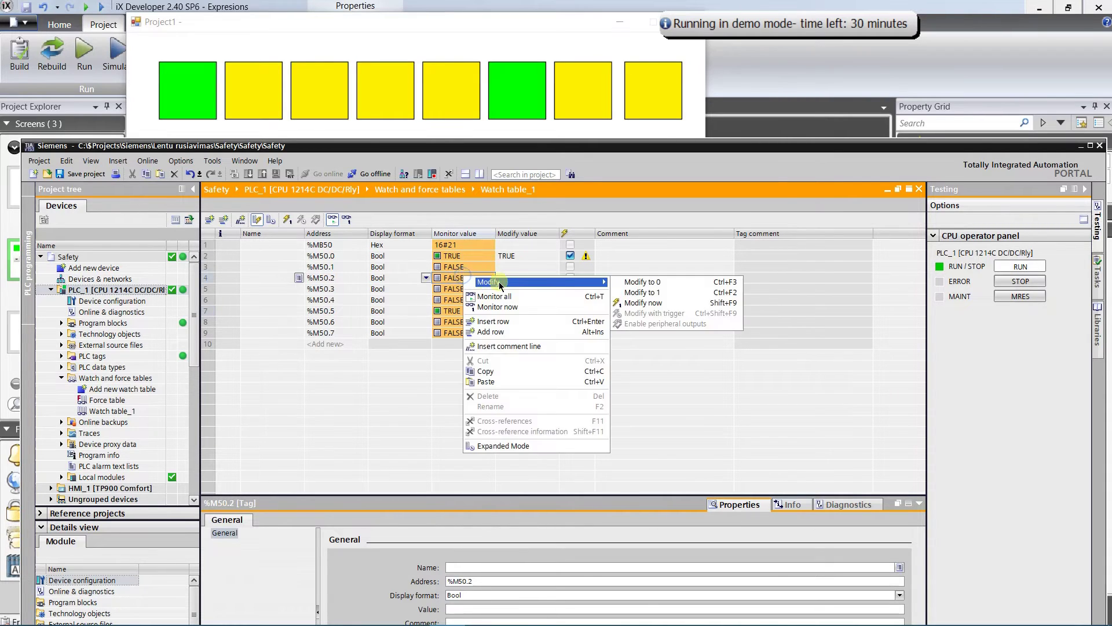
pyautogui.click(626, 297)
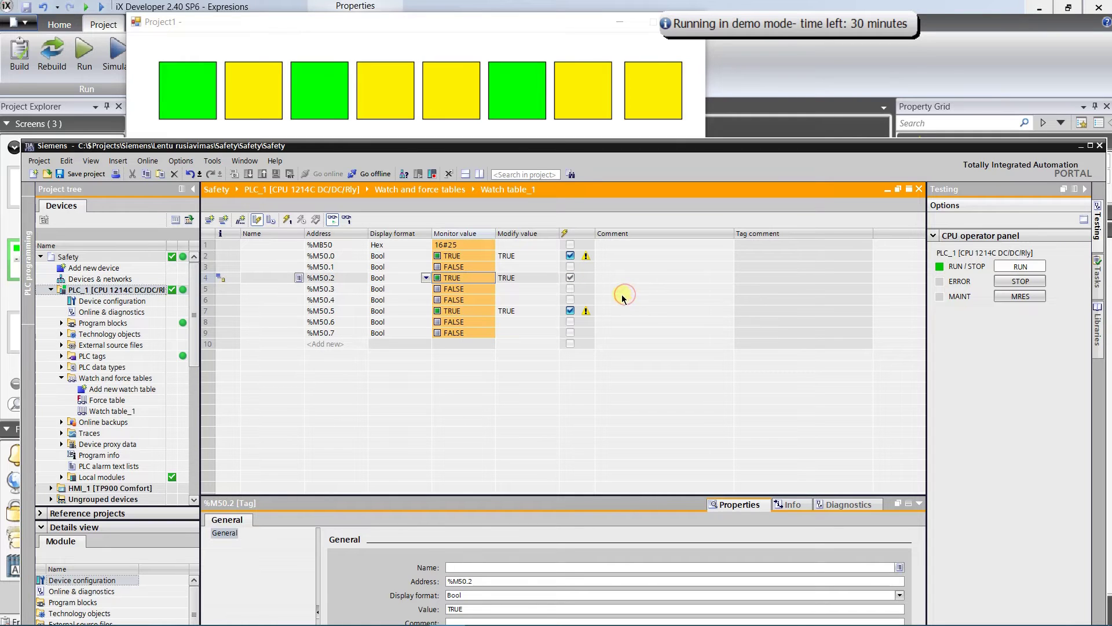
pyautogui.click(463, 267)
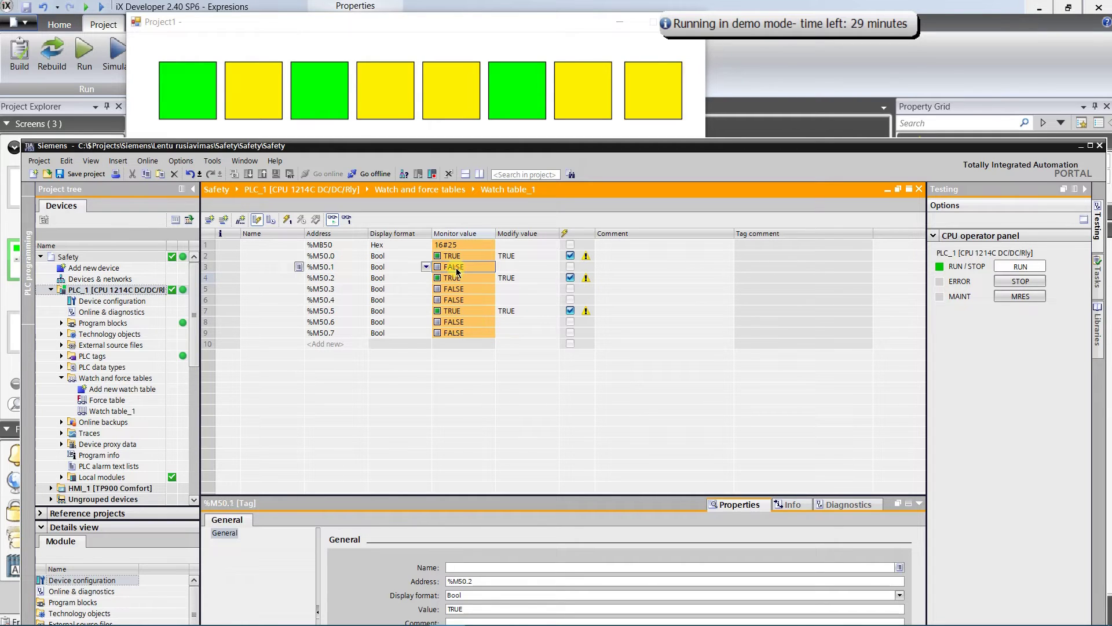
pyautogui.rightClick(462, 269)
pyautogui.moveTo(510, 278)
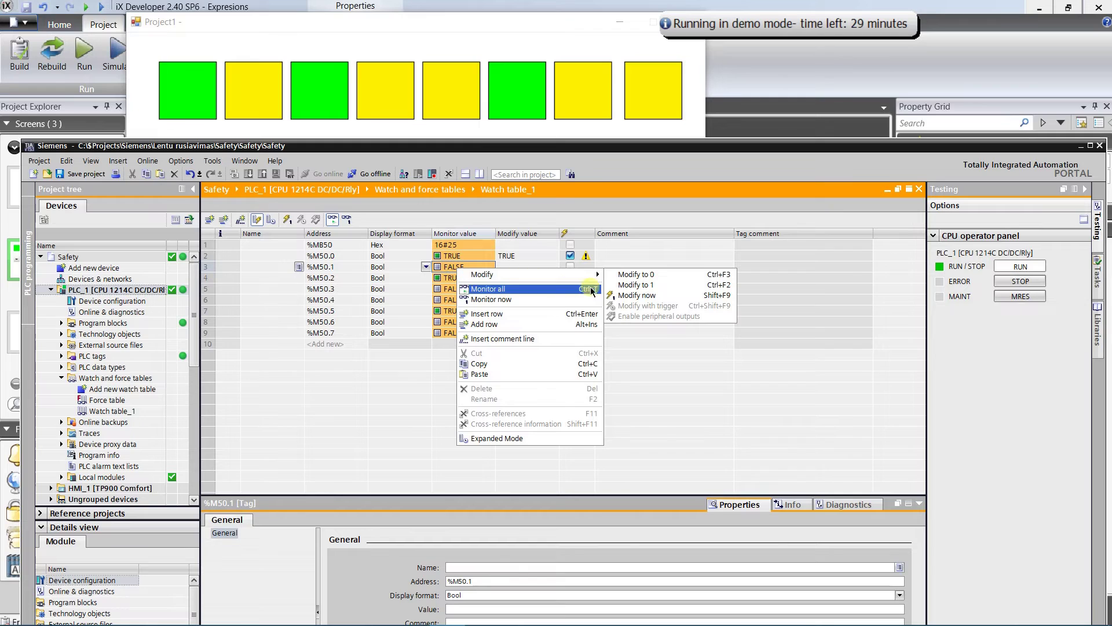
pyautogui.click(628, 282)
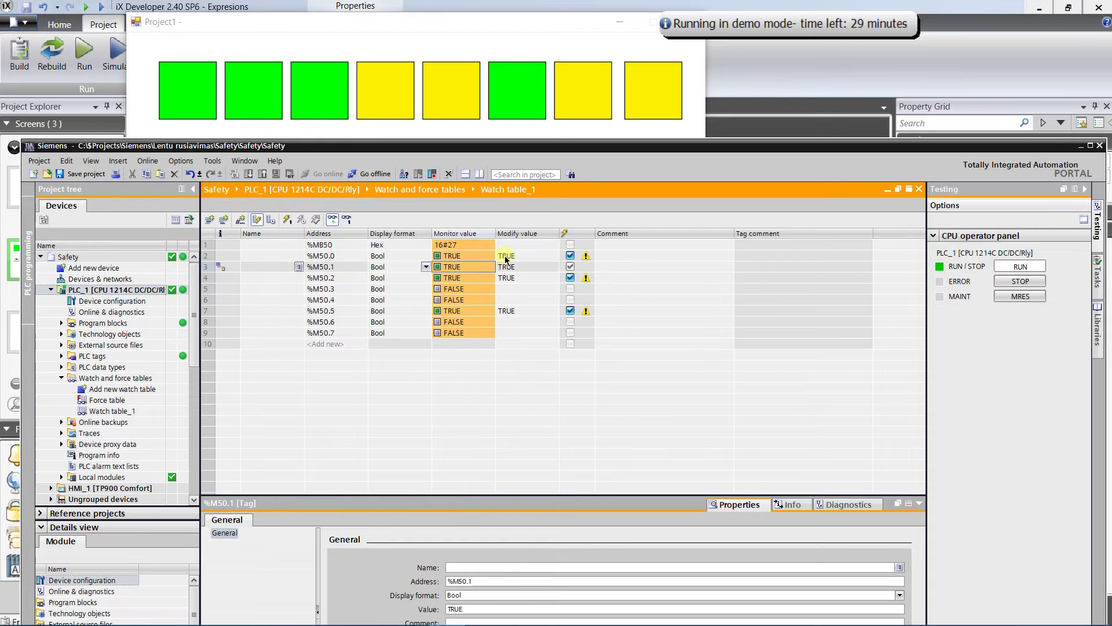
# Modify %M50.0, %M50.2 and %M50.5 back to 0, leaving %MB50 at 16#02.
pyautogui.click(477, 255)
pyautogui.rightClick(480, 257)
pyautogui.moveTo(518, 258)
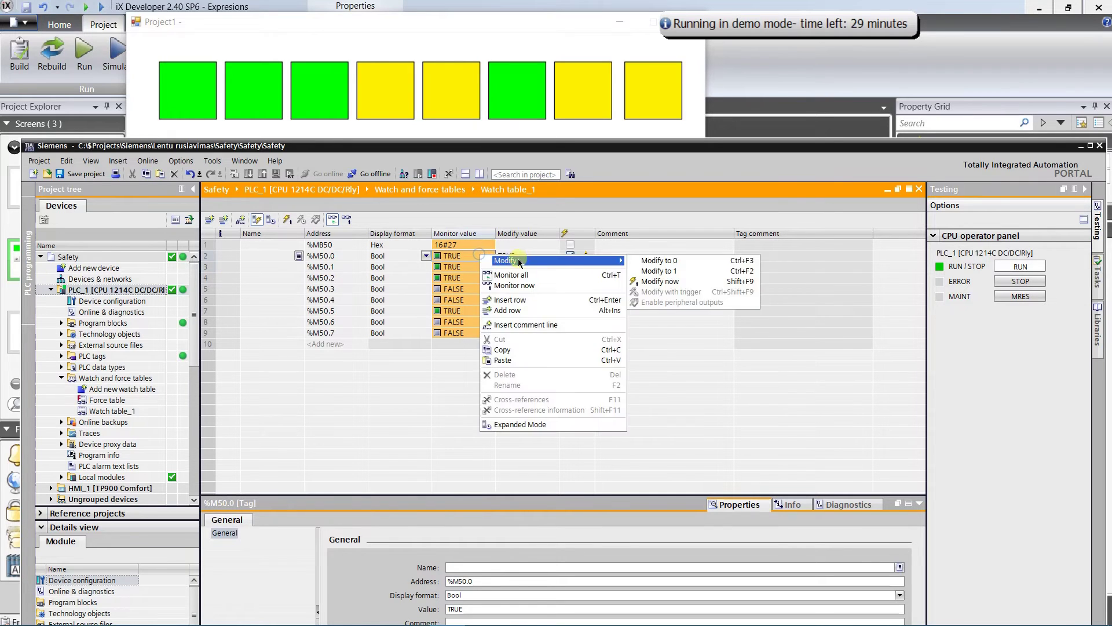
pyautogui.click(636, 258)
pyautogui.rightClick(462, 281)
pyautogui.moveTo(531, 283)
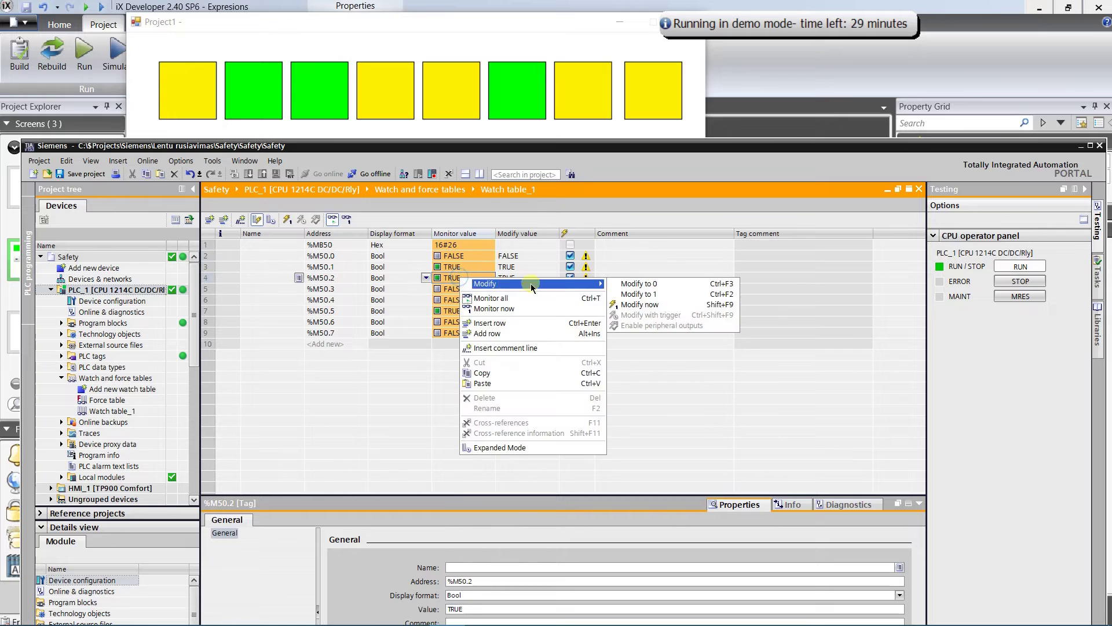
pyautogui.click(625, 284)
pyautogui.click(468, 313)
pyautogui.rightClick(468, 313)
pyautogui.moveTo(522, 314)
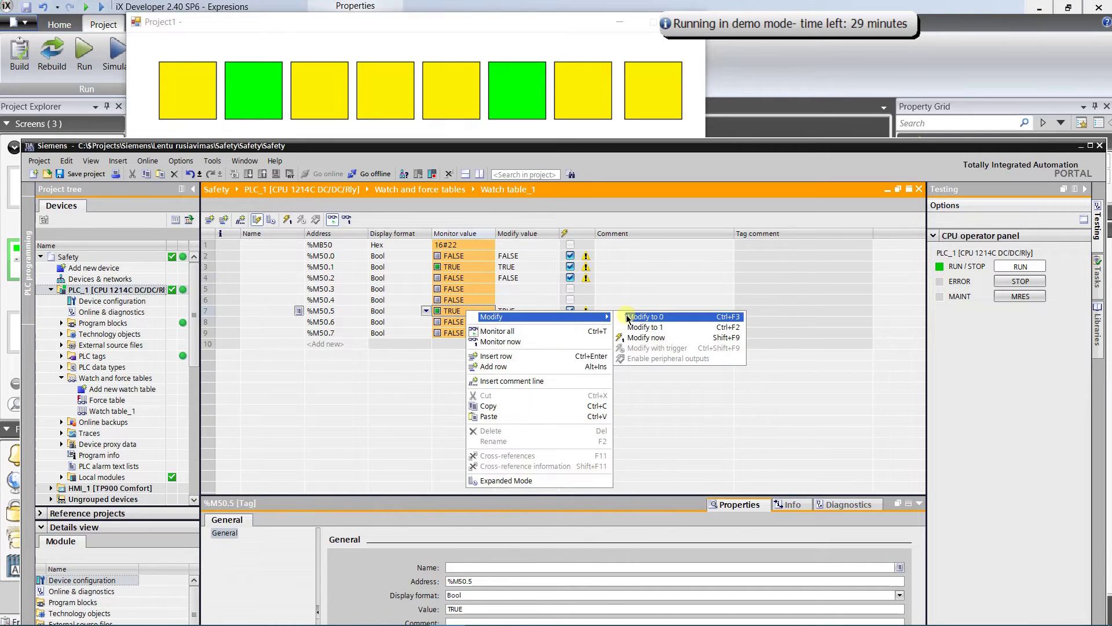
pyautogui.click(627, 314)
pyautogui.moveTo(605, 147); pyautogui.dragTo(588, 14)
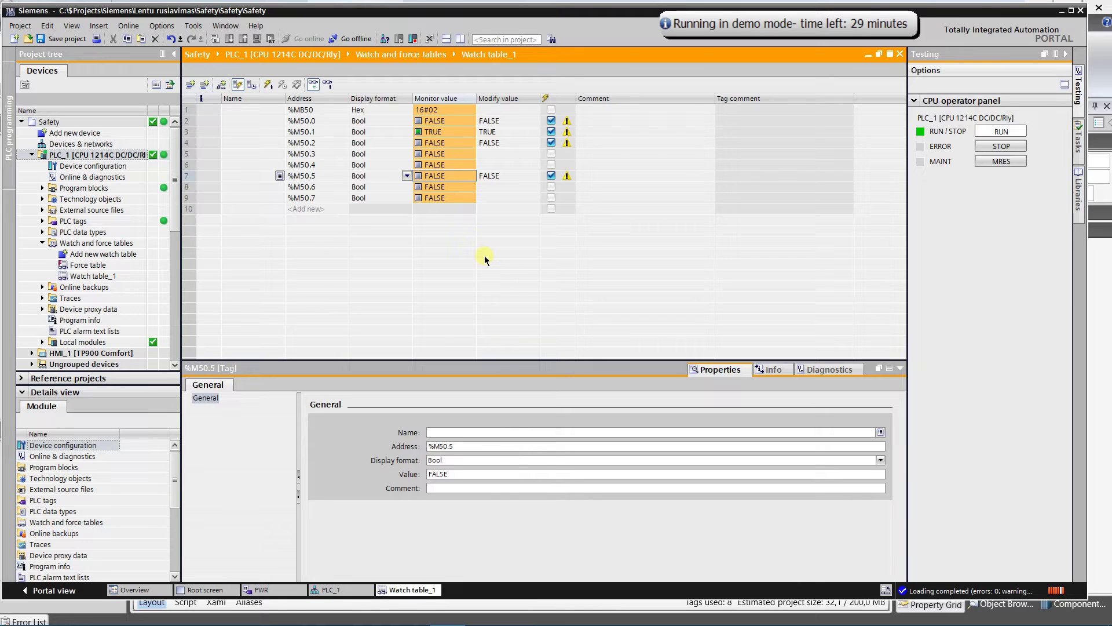
# Switch back to iX Developer, select the first rectangle, and open the Tags editor.
pyautogui.hotkey('alt', 'Tab')
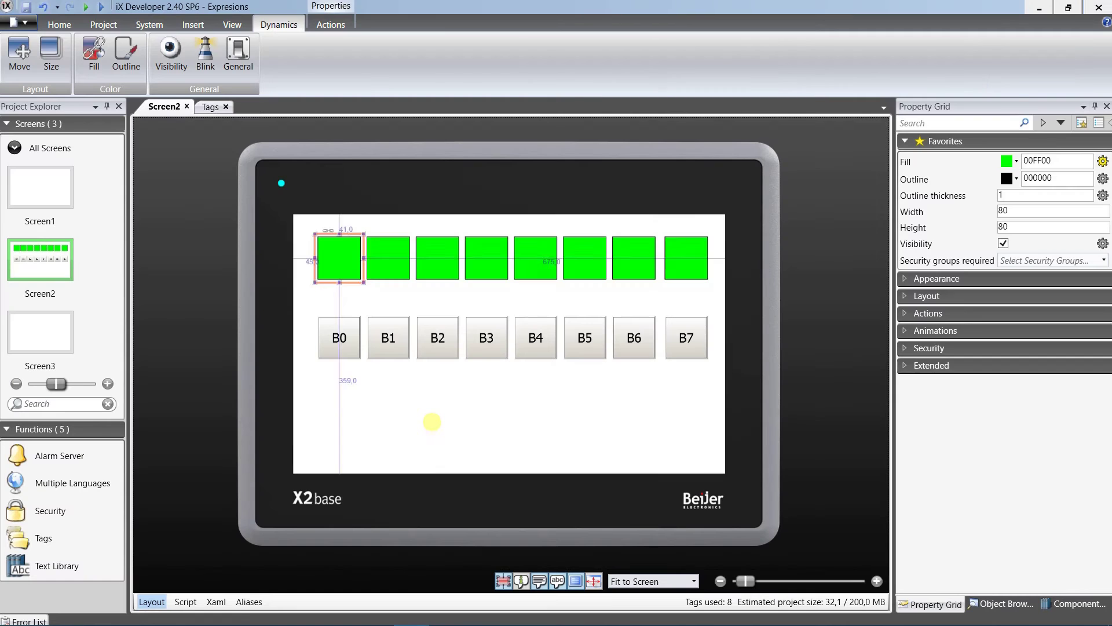
pyautogui.click(343, 251)
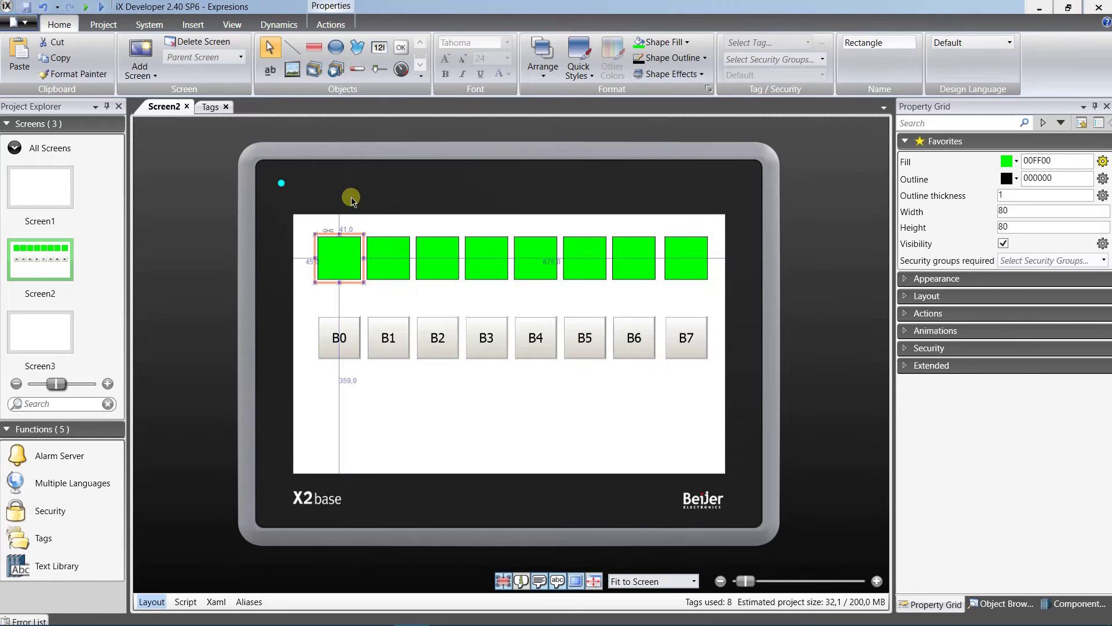
pyautogui.click(285, 26)
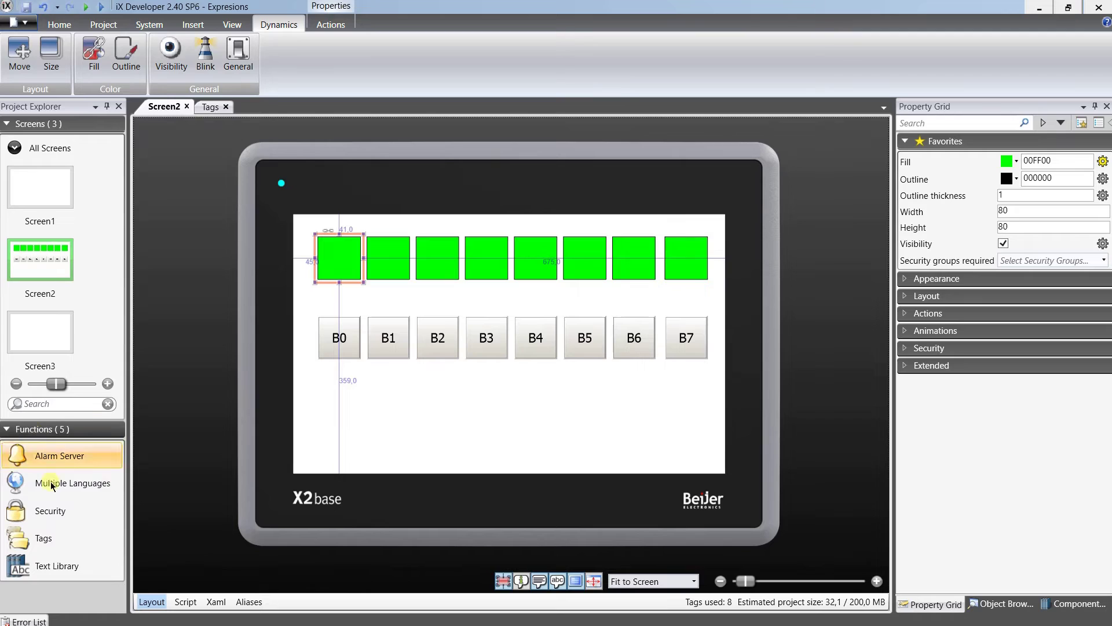
pyautogui.click(42, 512)
pyautogui.doubleClick(47, 542)
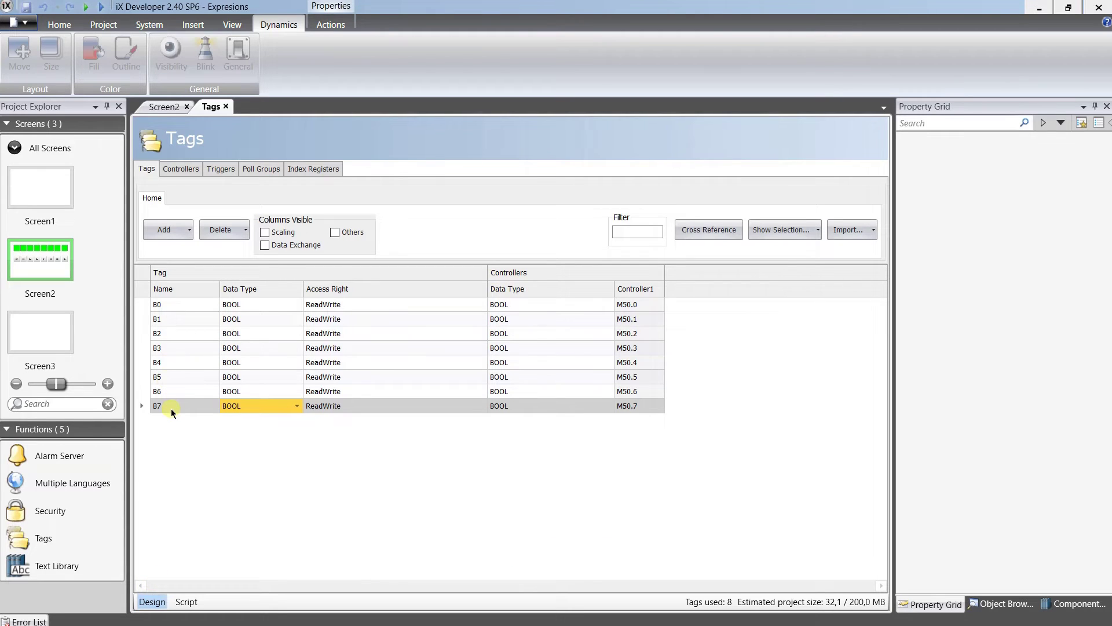
# Delete the B0–B7 bit tags from the Tags grid.
pyautogui.click(219, 232)
pyautogui.click(219, 232)
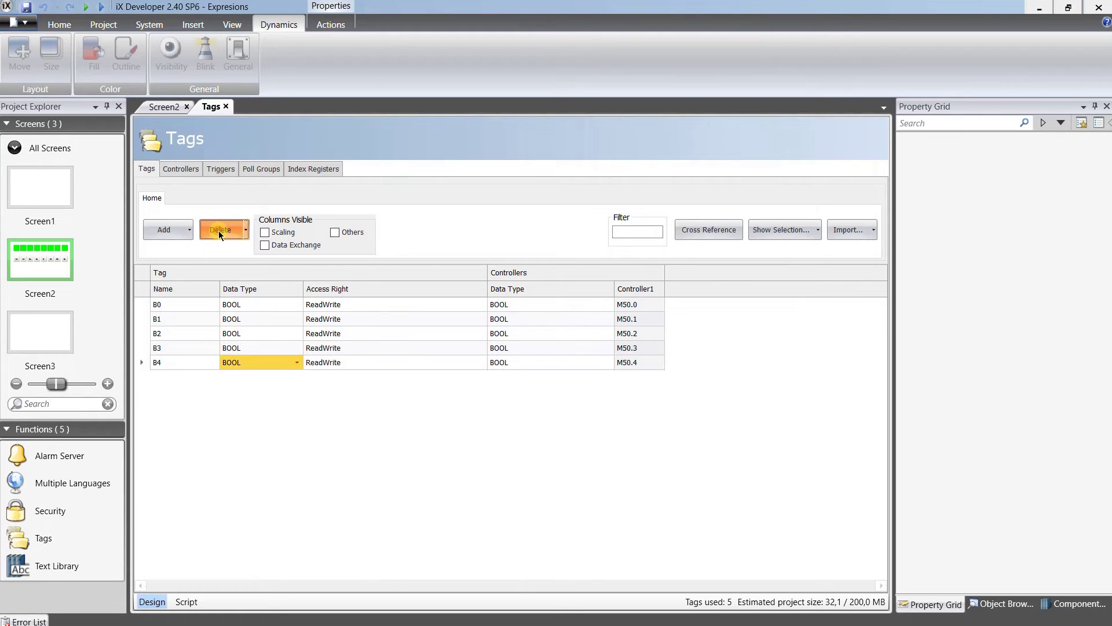
pyautogui.click(219, 231)
pyautogui.click(219, 232)
pyautogui.click(219, 232)
pyautogui.click(219, 231)
pyautogui.click(219, 231)
pyautogui.click(219, 232)
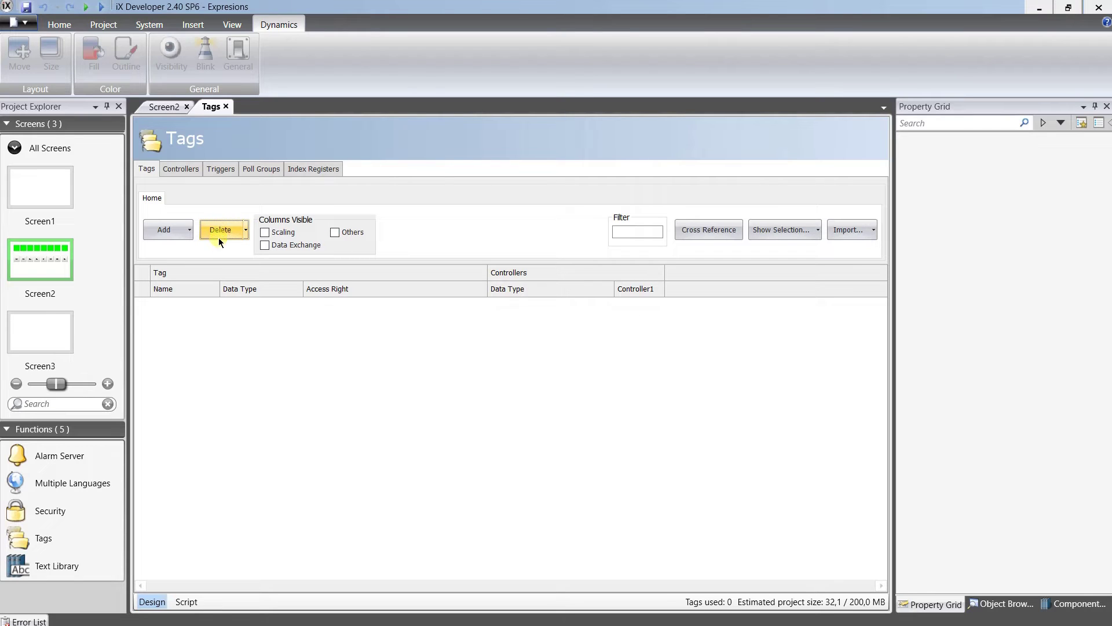
# Add a tag named Byte50 on controller address MB50 and return to Screen2.
pyautogui.click(165, 232)
pyautogui.click(183, 308)
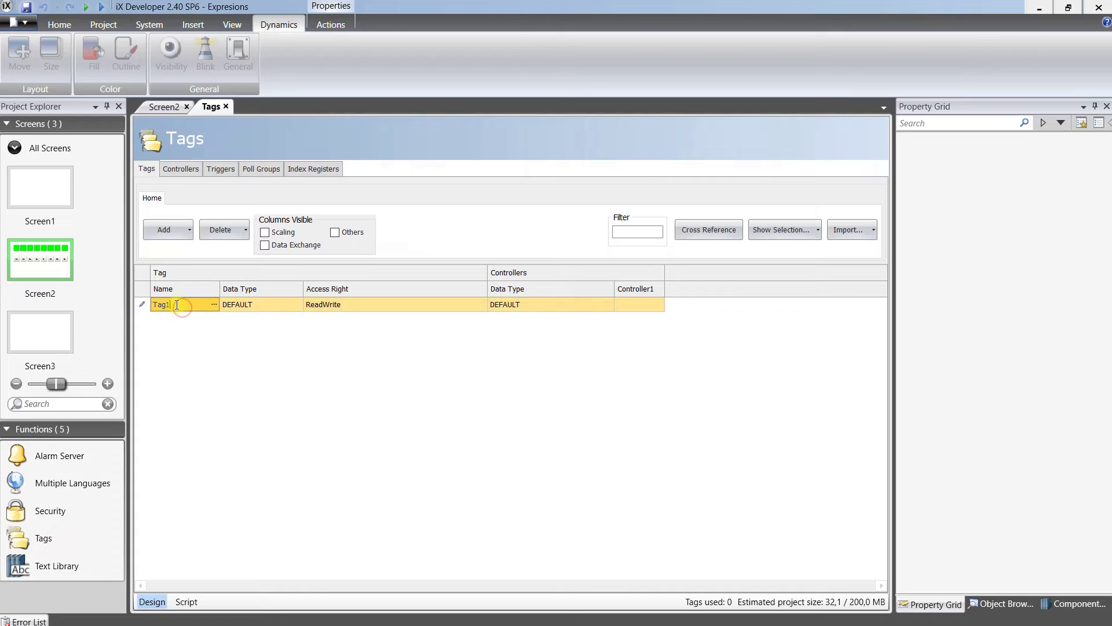
pyautogui.moveTo(177, 304); pyautogui.dragTo(147, 308)
pyautogui.click(639, 307)
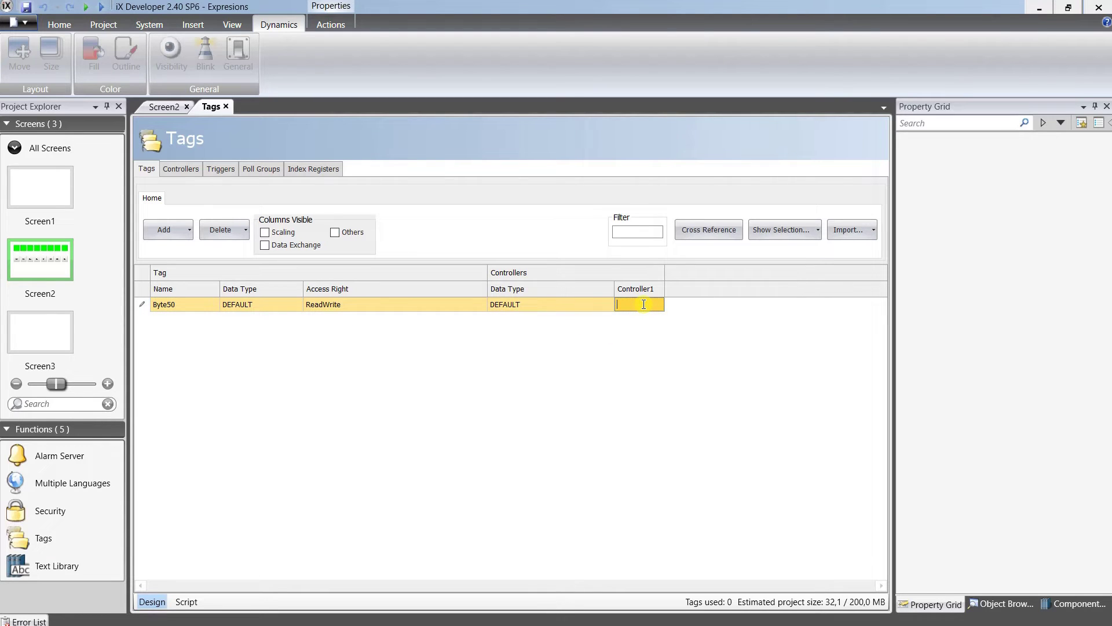
pyautogui.press('Return')
pyautogui.hotkey('ctrl', 'Tab')
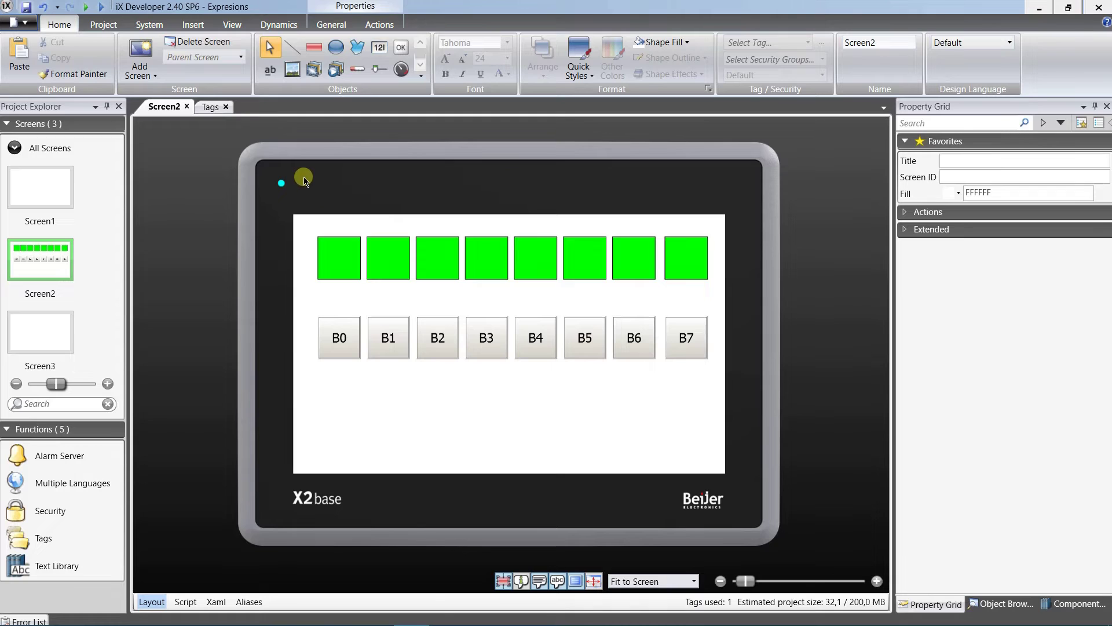
# Choose Byte50 as the first rectangle's Fill dynamics tag and open its expressions editor.
pyautogui.click(331, 256)
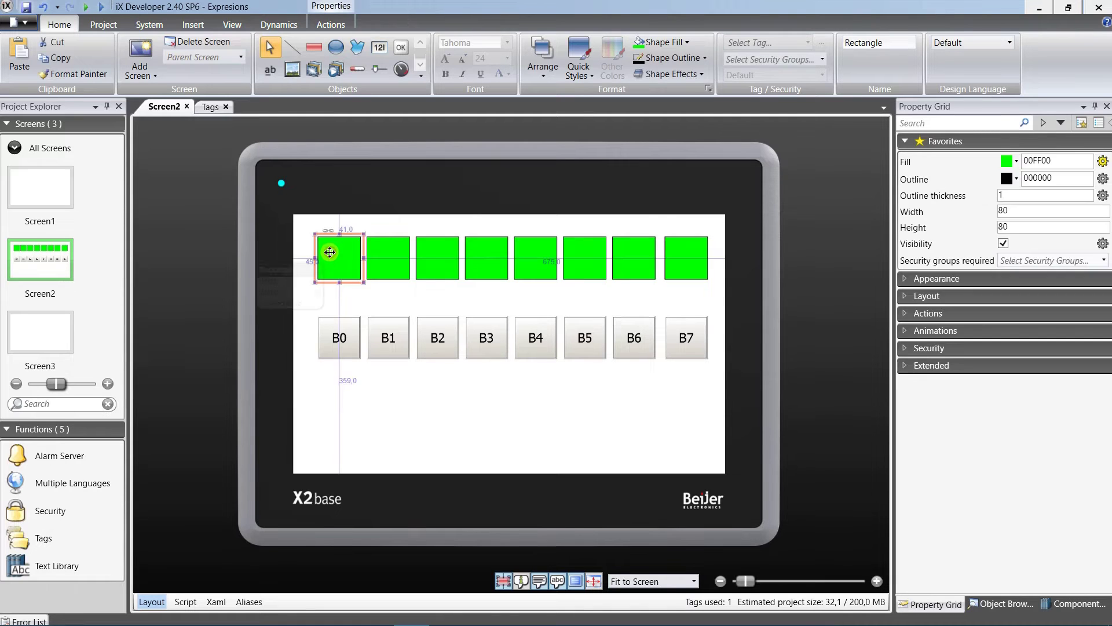
pyautogui.click(273, 26)
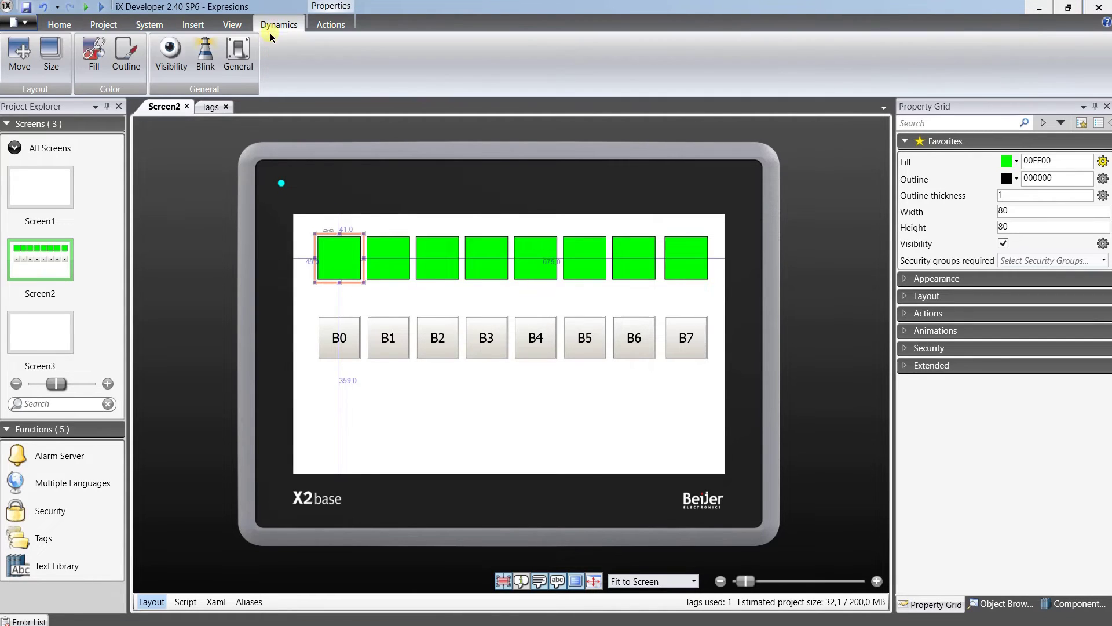
pyautogui.click(94, 51)
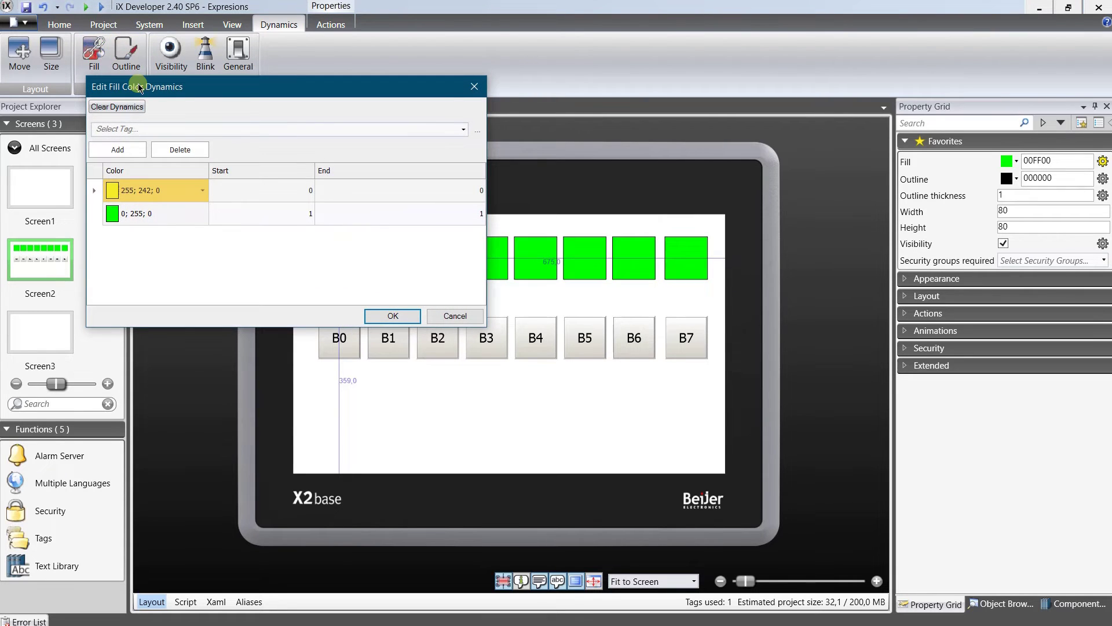
pyautogui.click(150, 128)
pyautogui.write('Byte50')
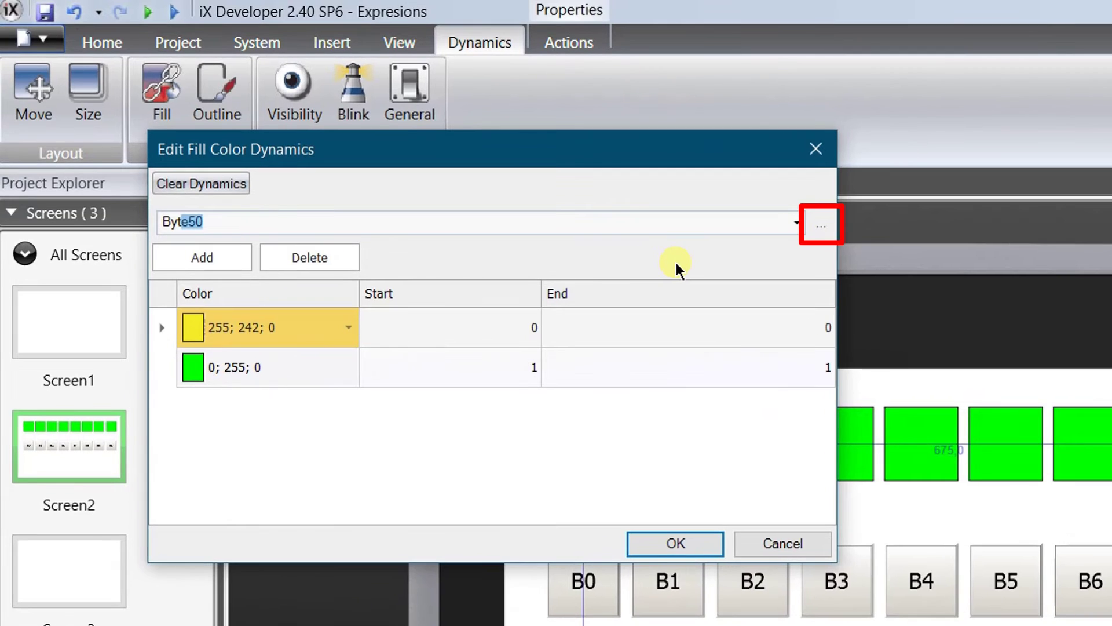
pyautogui.click(676, 228)
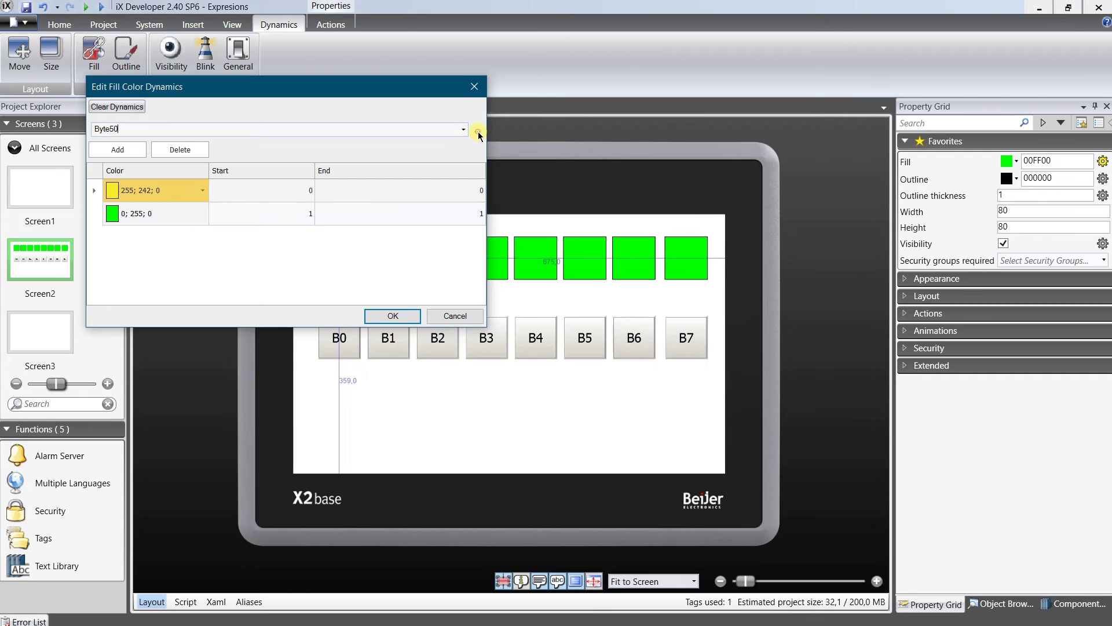
pyautogui.click(478, 133)
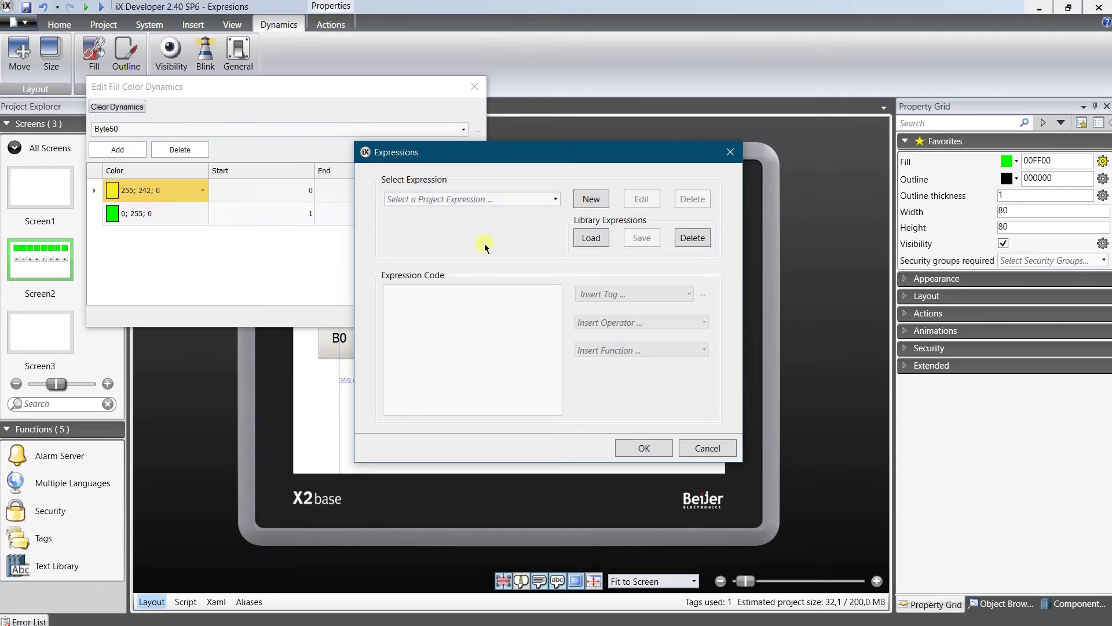
# Create the expression B0_IsSet and assign it to a new group named MyGroup.
pyautogui.click(589, 199)
pyautogui.click(528, 247)
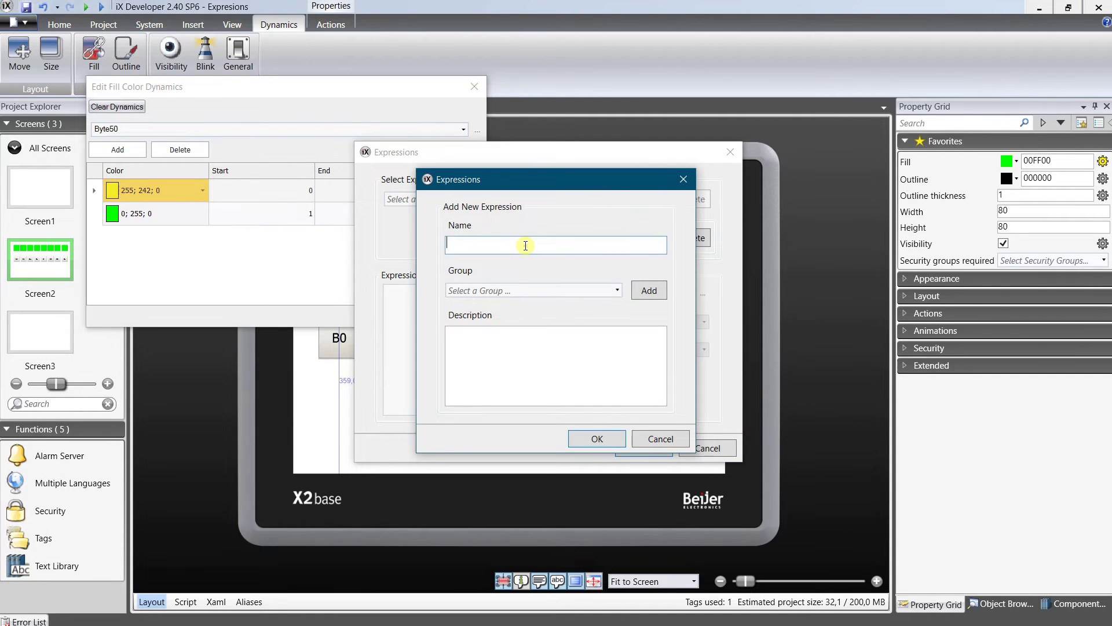
pyautogui.write('B0_IsSet')
pyautogui.click(647, 291)
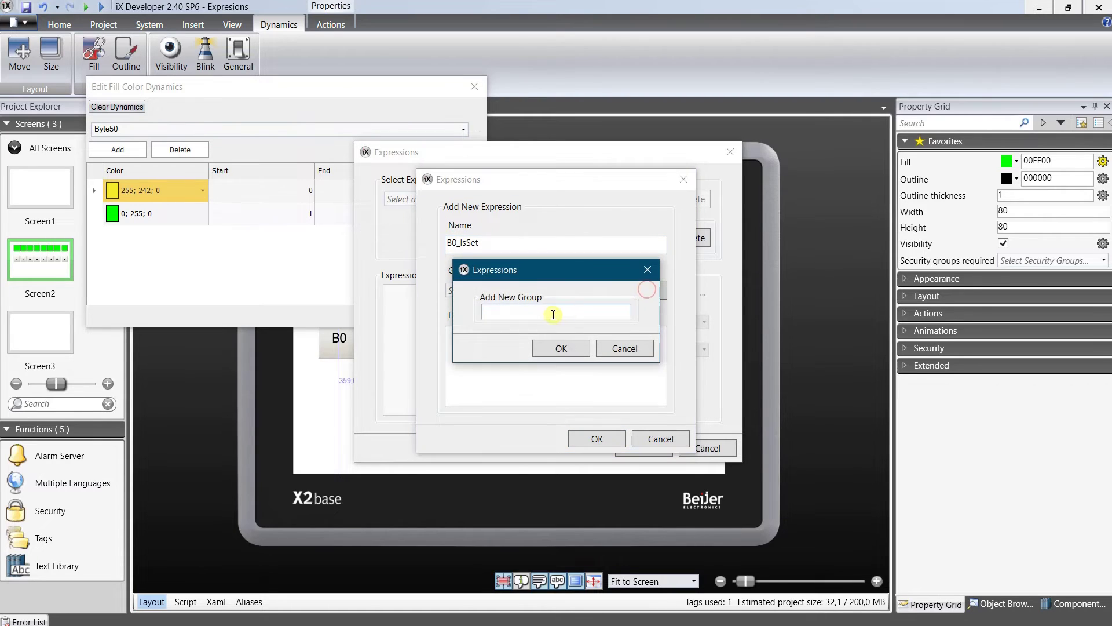
pyautogui.write('MyGroup')
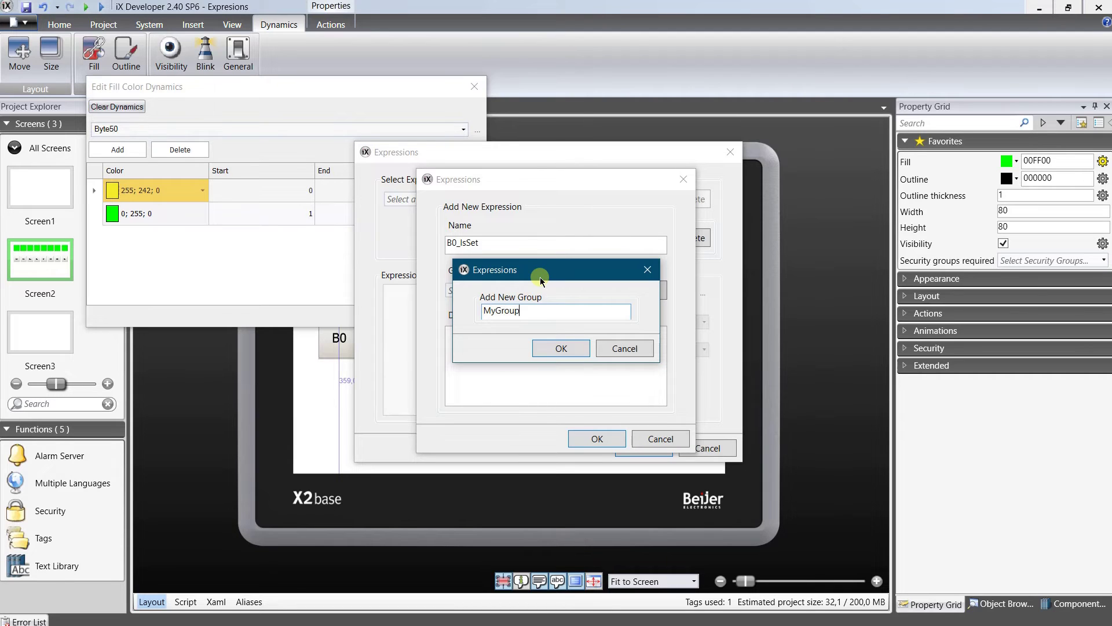
pyautogui.click(559, 349)
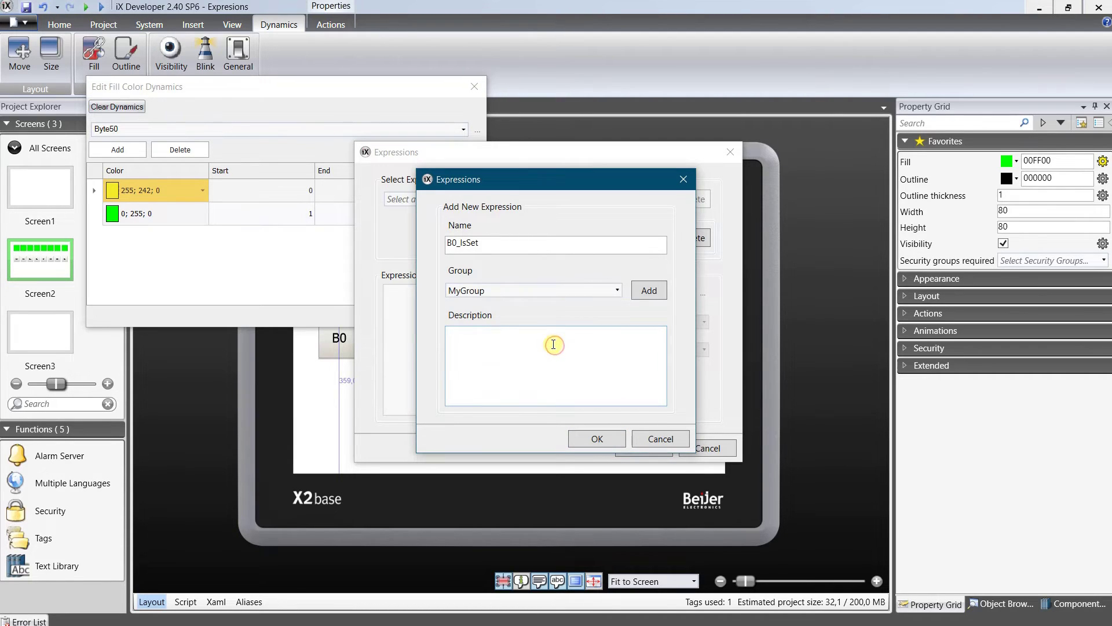
pyautogui.click(606, 438)
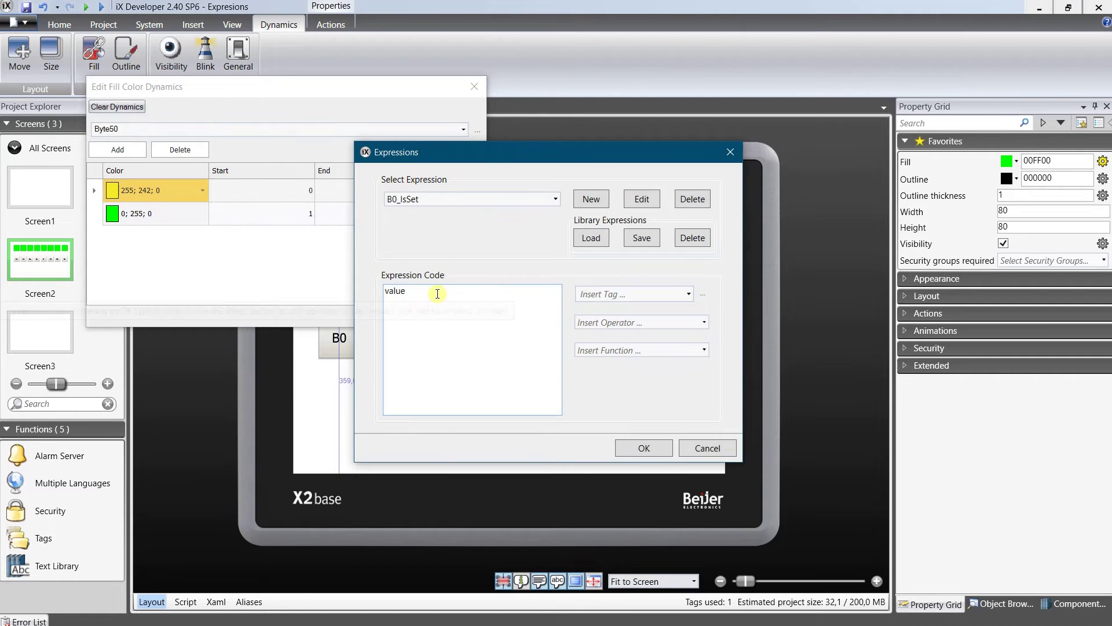
# Replace the default code with Byte50's value from the tag list followed by '& 0'.
pyautogui.press('BackSpace')
pyautogui.press('BackSpace')
pyautogui.press('BackSpace')
pyautogui.press('BackSpace')
pyautogui.press('BackSpace')
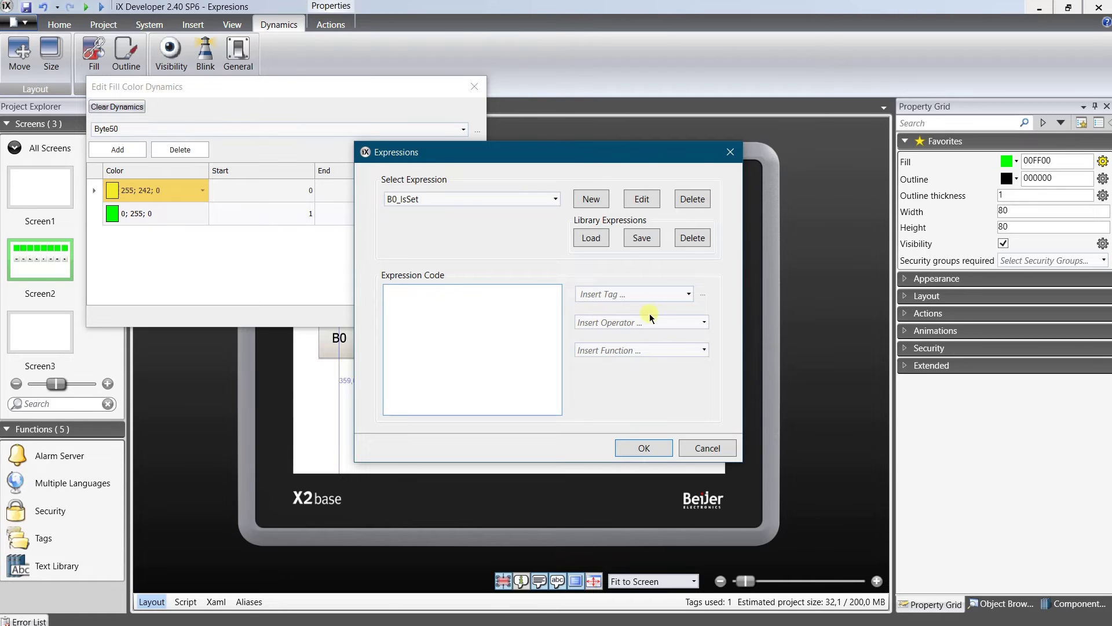
pyautogui.click(689, 295)
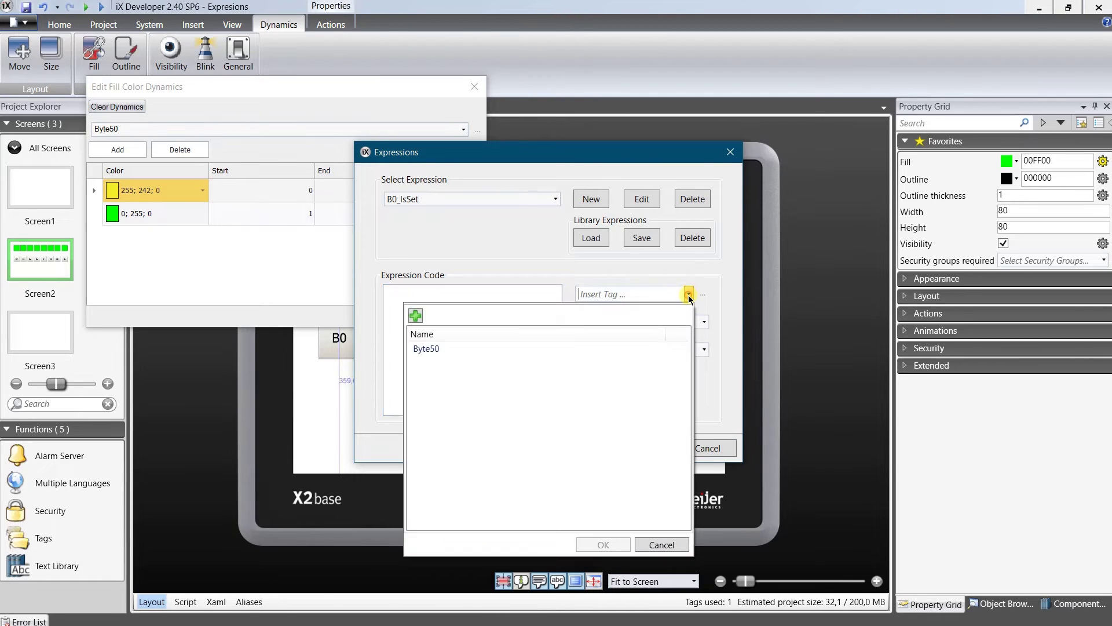
pyautogui.click(438, 348)
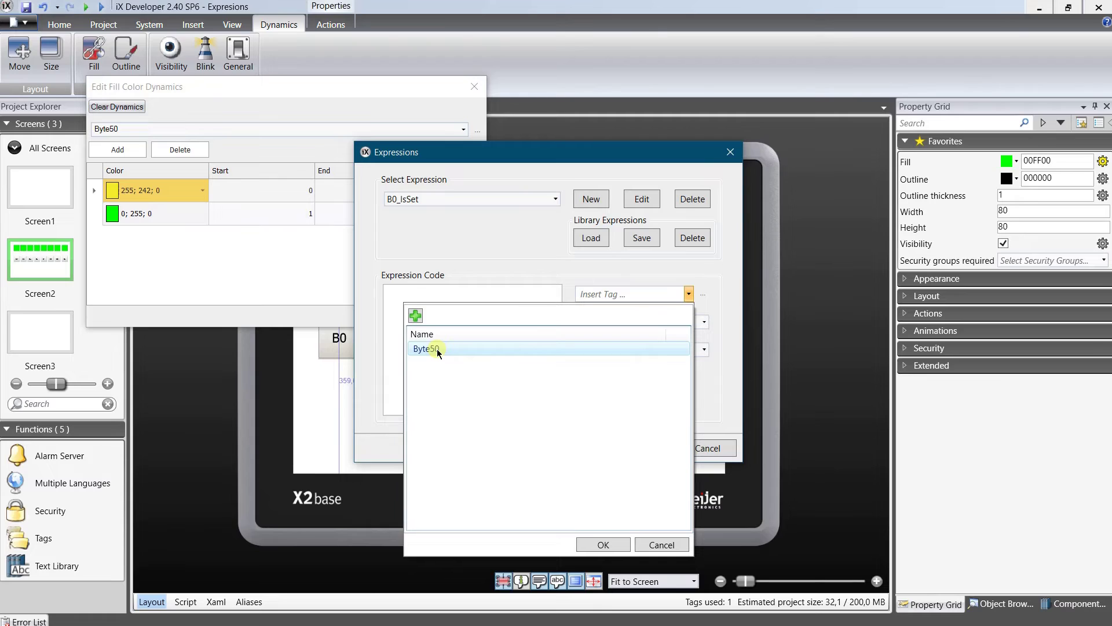
pyautogui.doubleClick(437, 349)
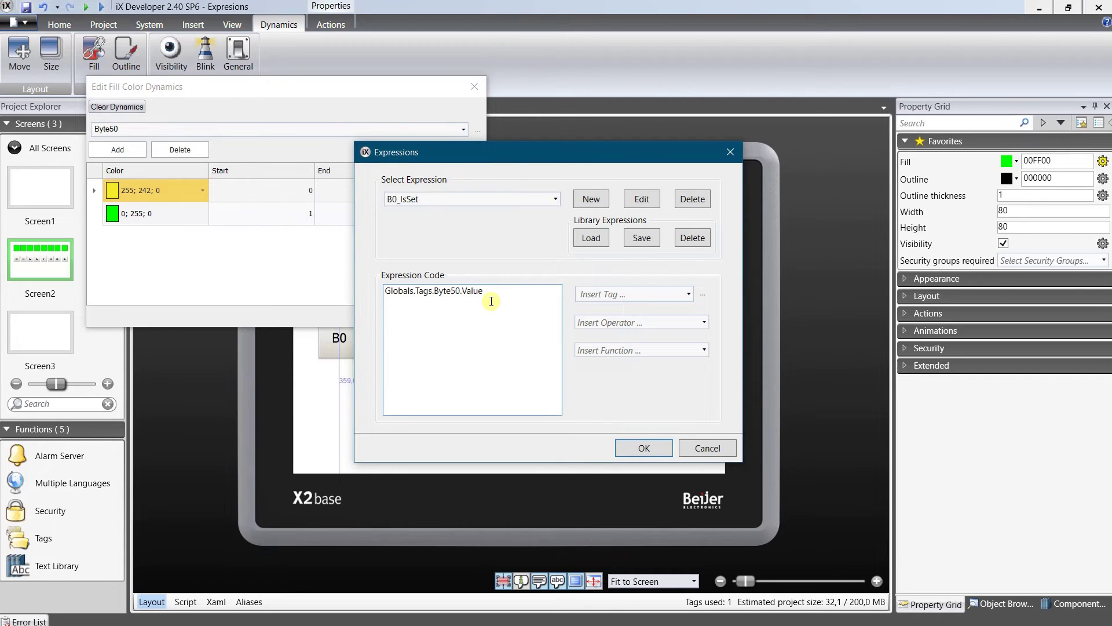
pyautogui.write('& 0x1 == 0x1')
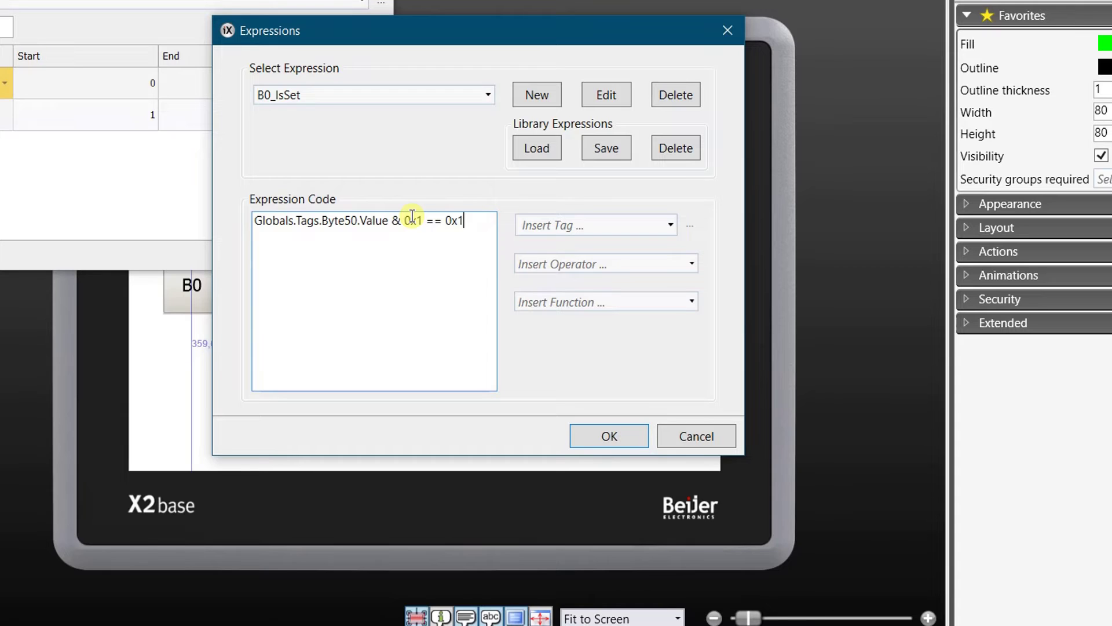
# Bracket the AND term to get (Globals.Tags.Byte50.Value & 0x1) == 0x1 and confirm all dialogs.
pyautogui.click(423, 221)
pyautogui.write(')')
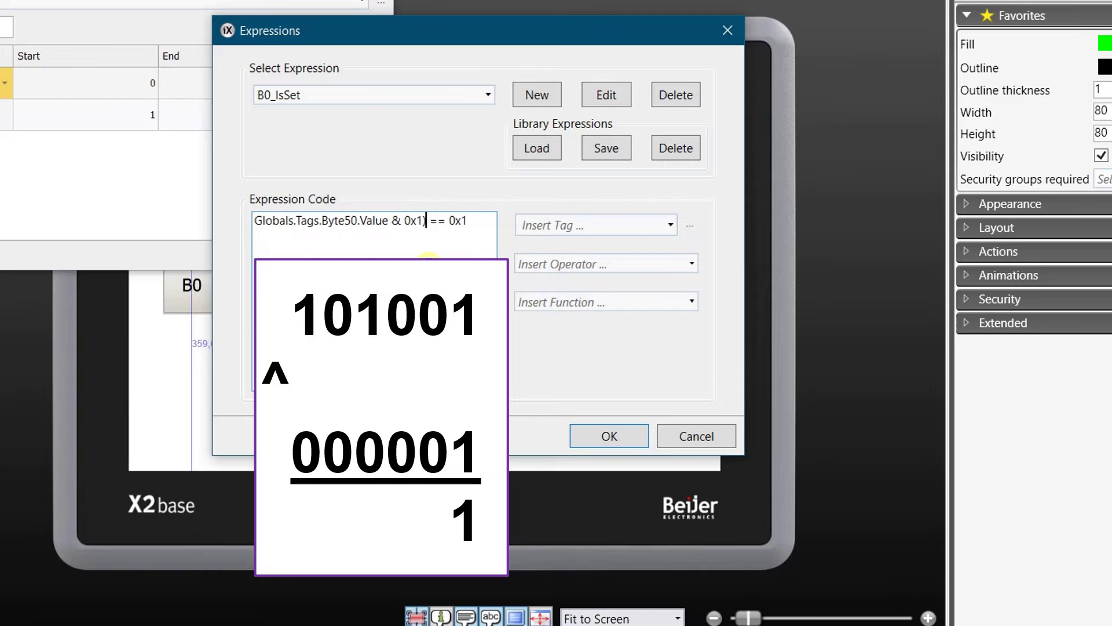
pyautogui.click(253, 219)
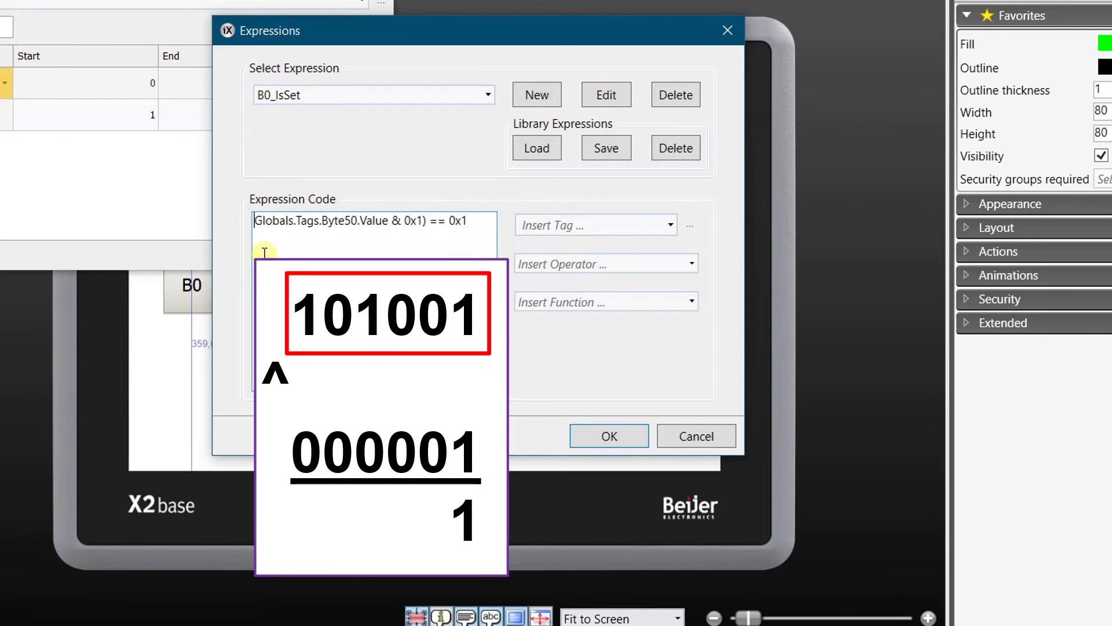
pyautogui.write('(')
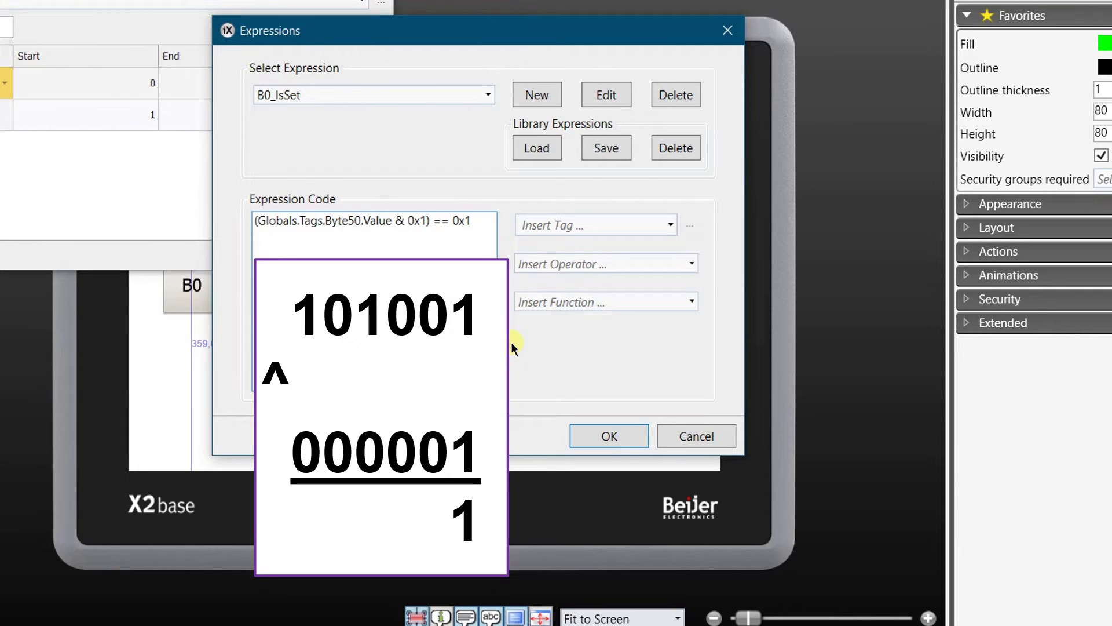
pyautogui.press('End')
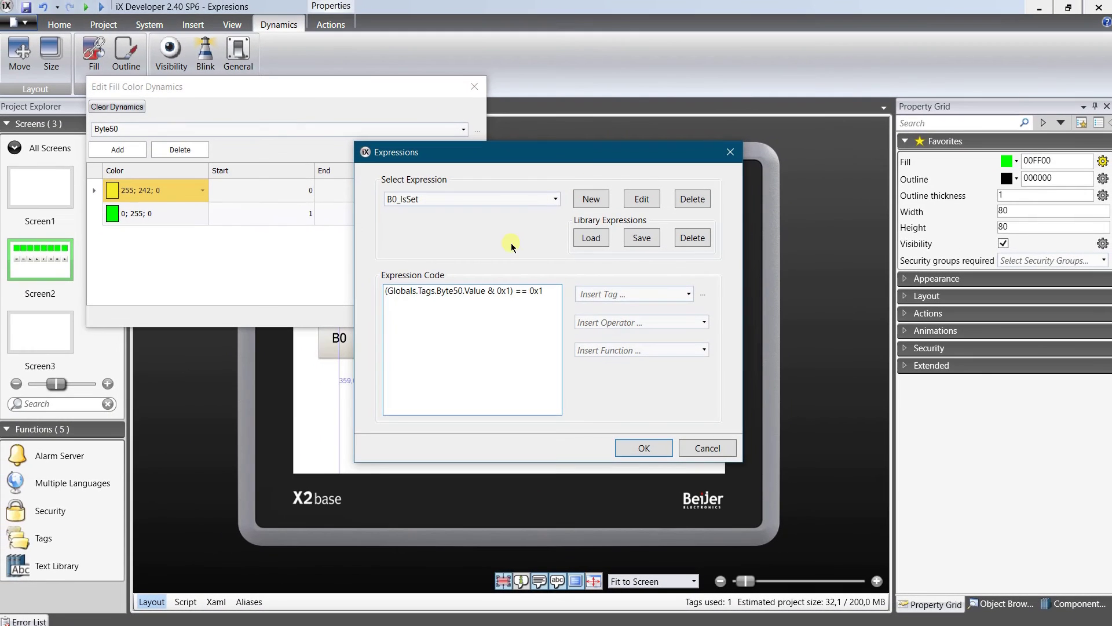
pyautogui.click(641, 449)
pyautogui.click(394, 317)
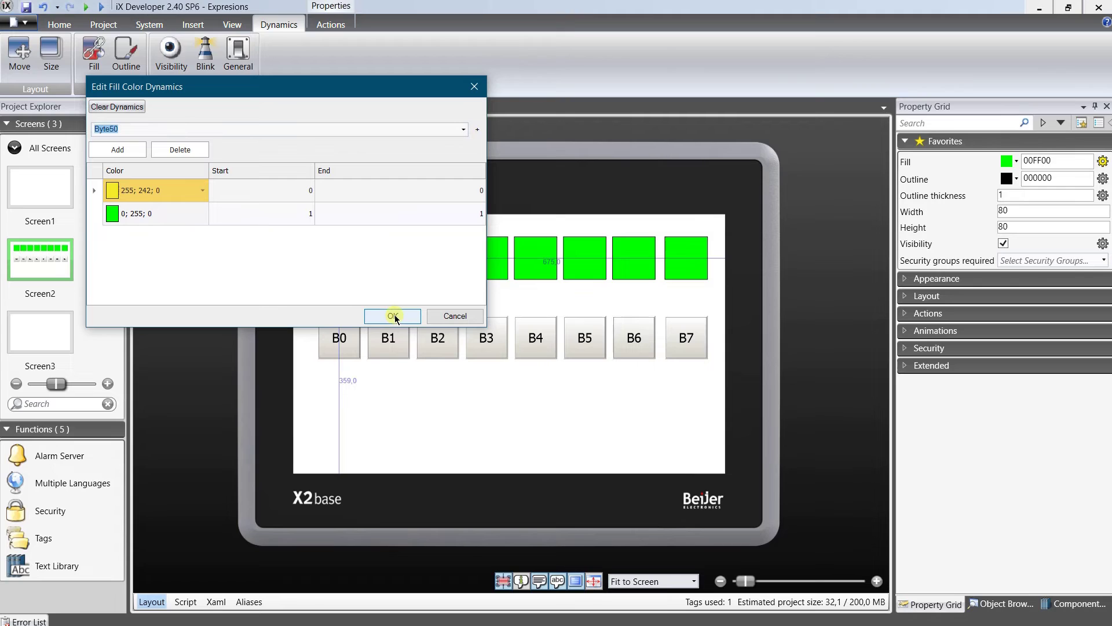
pyautogui.click(396, 316)
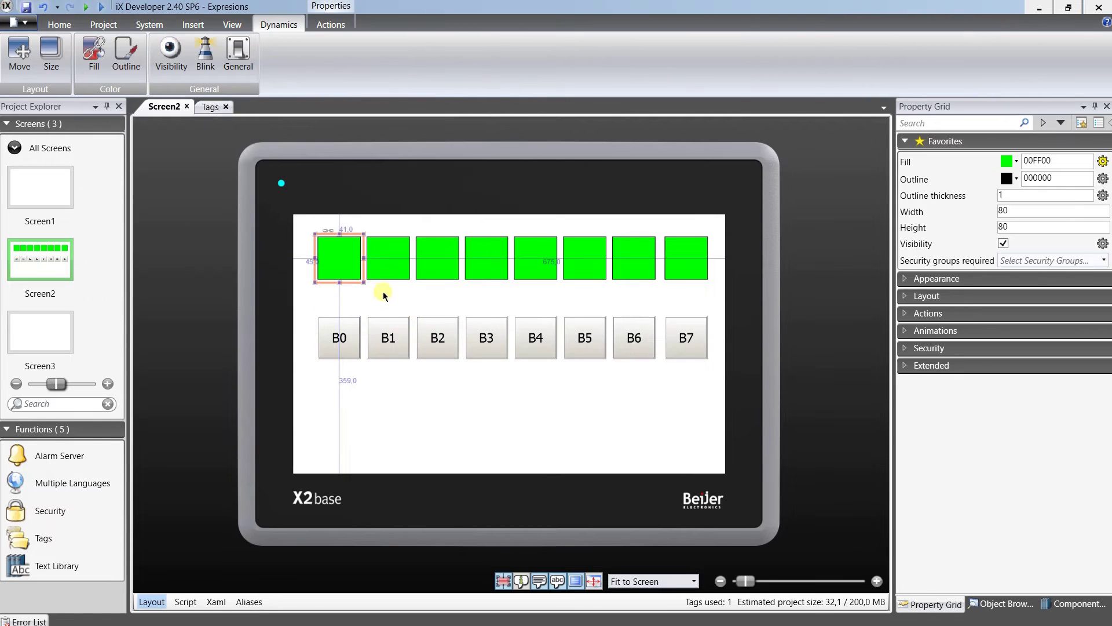
# Link the second rectangle's fill to Byte50 and create a new MyGroup expression named B1_IsSet.
pyautogui.click(386, 255)
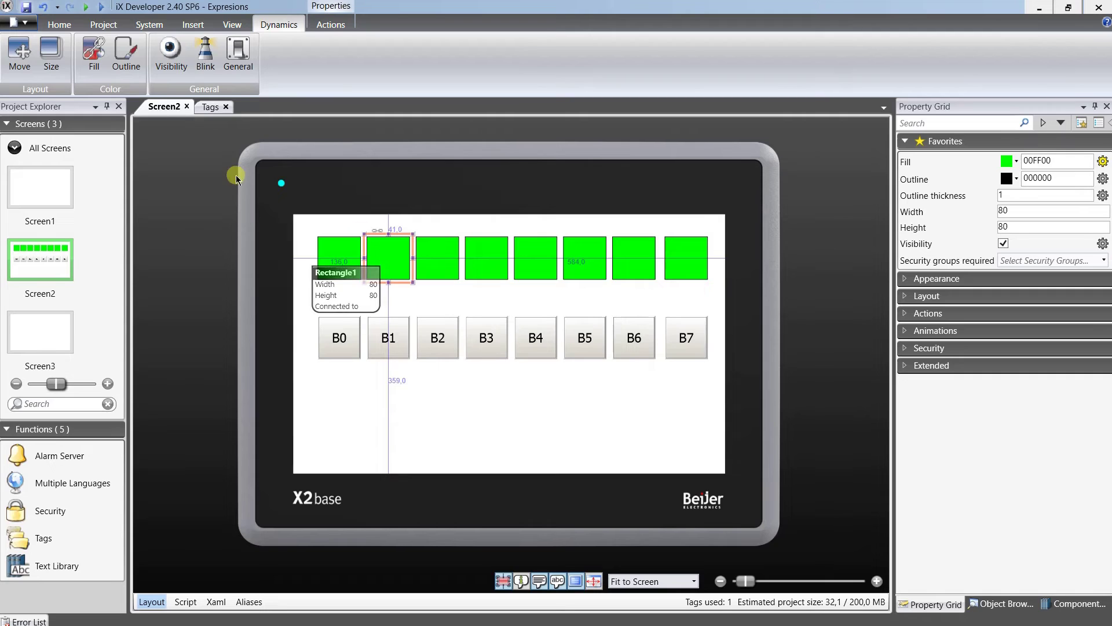
pyautogui.click(96, 61)
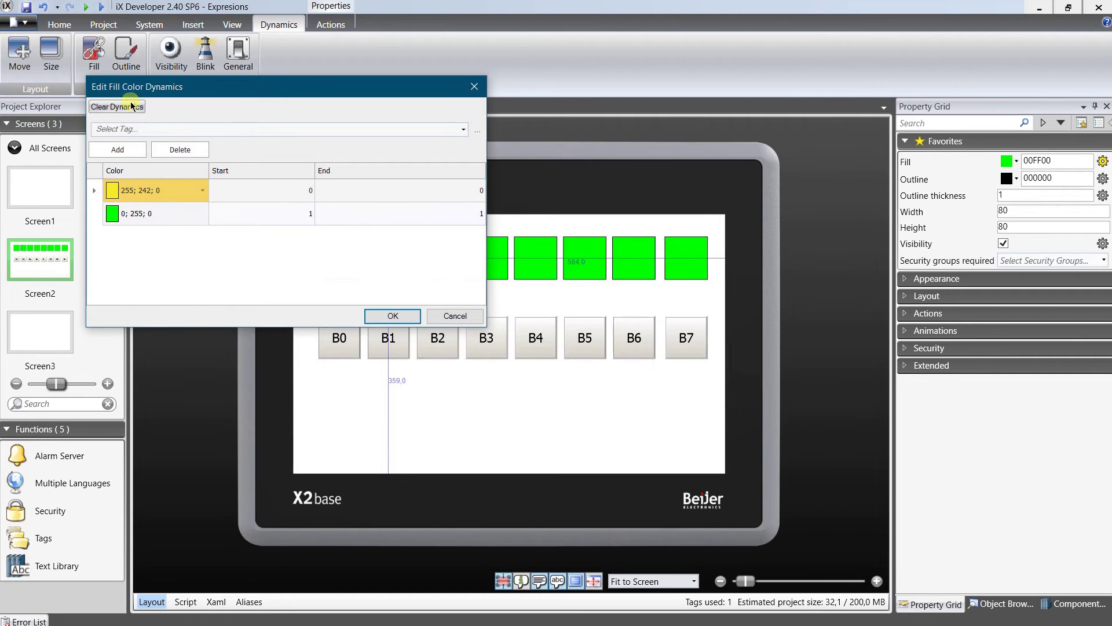
pyautogui.click(137, 127)
pyautogui.write('Byte50')
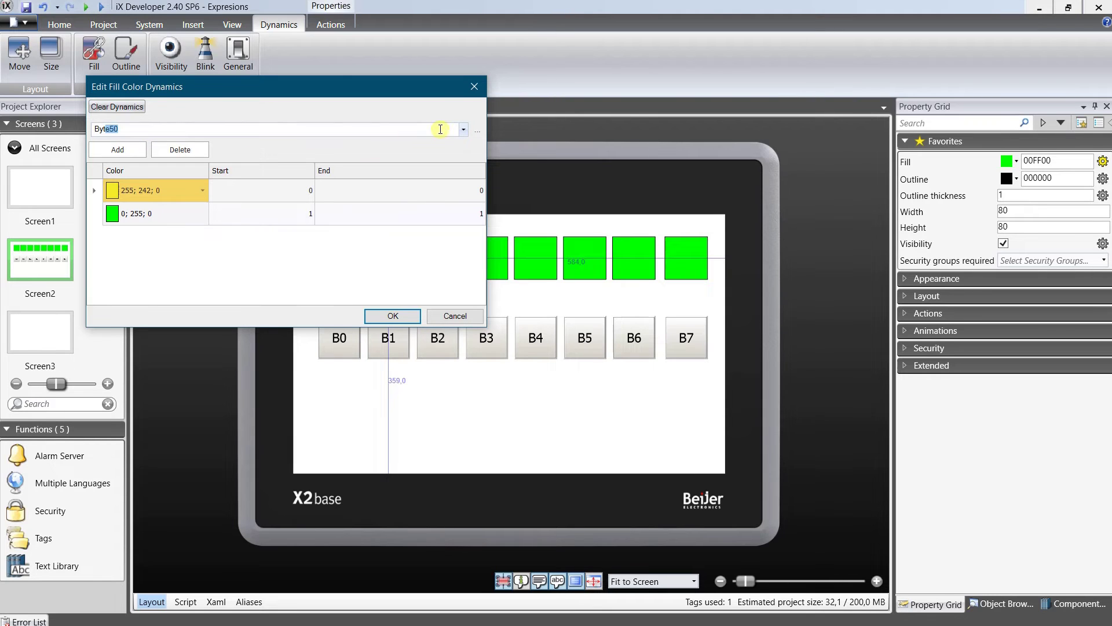
pyautogui.click(476, 135)
pyautogui.moveTo(466, 155); pyautogui.dragTo(454, 163)
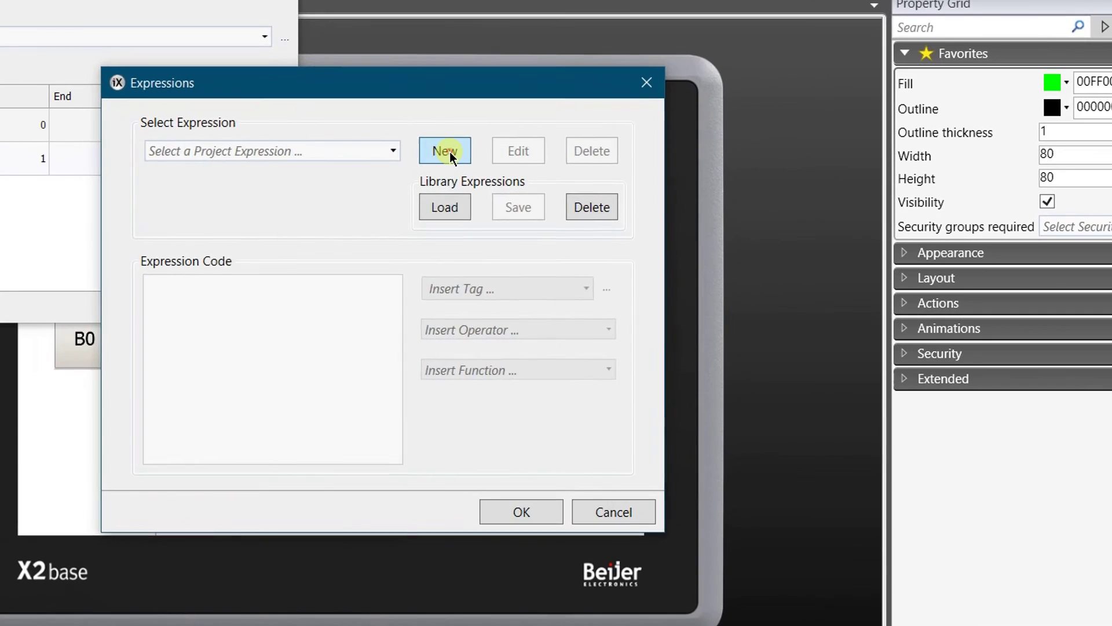
pyautogui.click(444, 151)
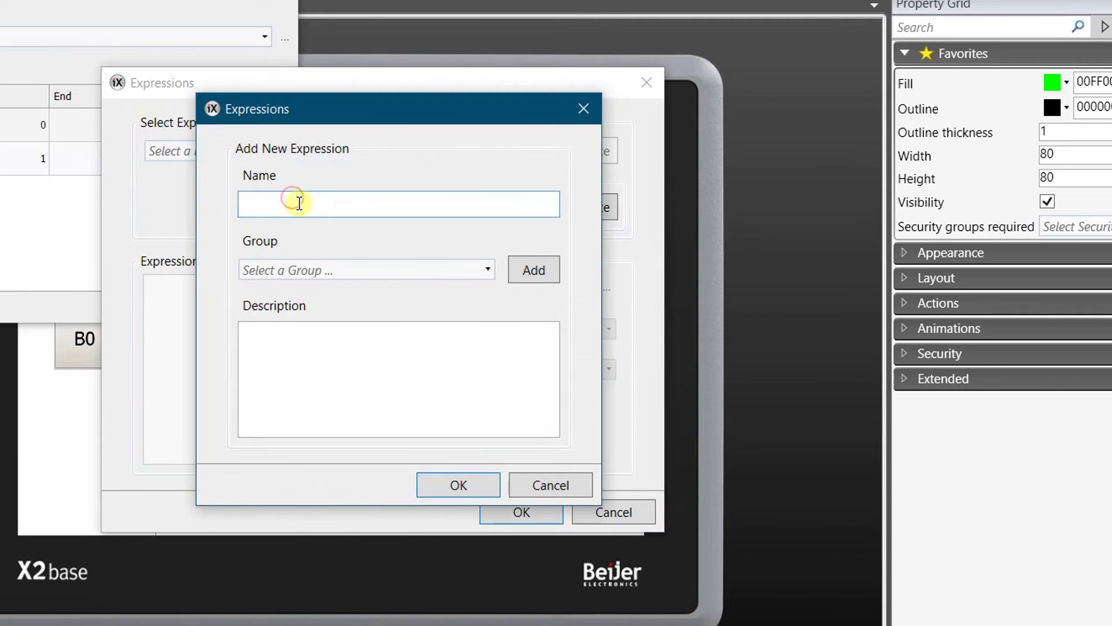
pyautogui.write('B1_IsSet')
pyautogui.click(486, 270)
pyautogui.click(280, 307)
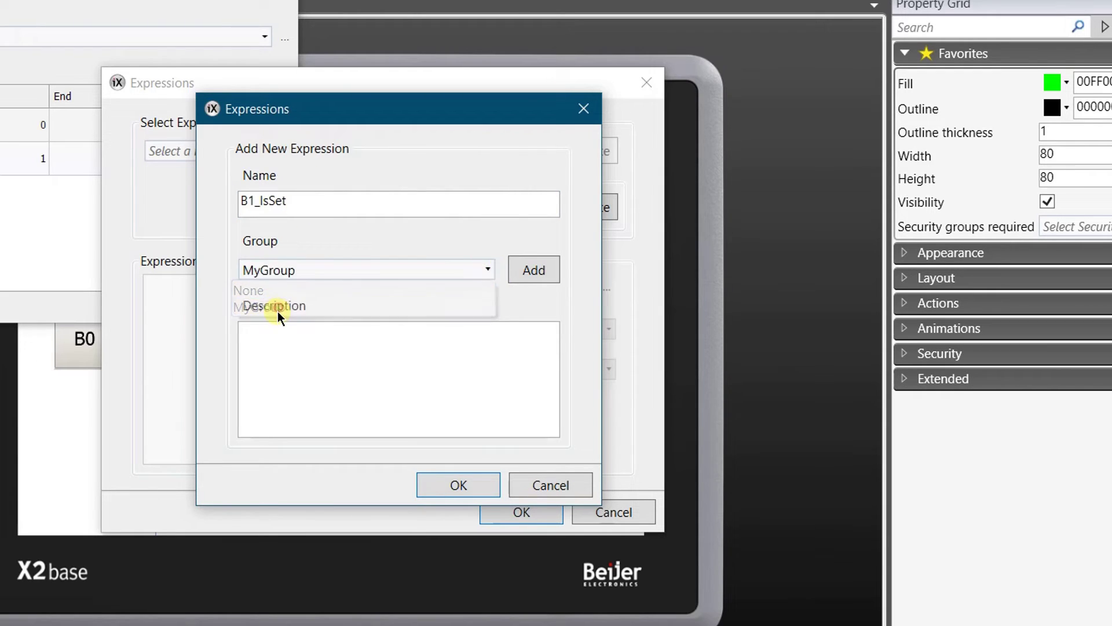
pyautogui.click(452, 485)
# Write the B1_IsSet code as (Globals.Tags.Byte50.Value & 0x2) == 0x2.
pyautogui.click(205, 287)
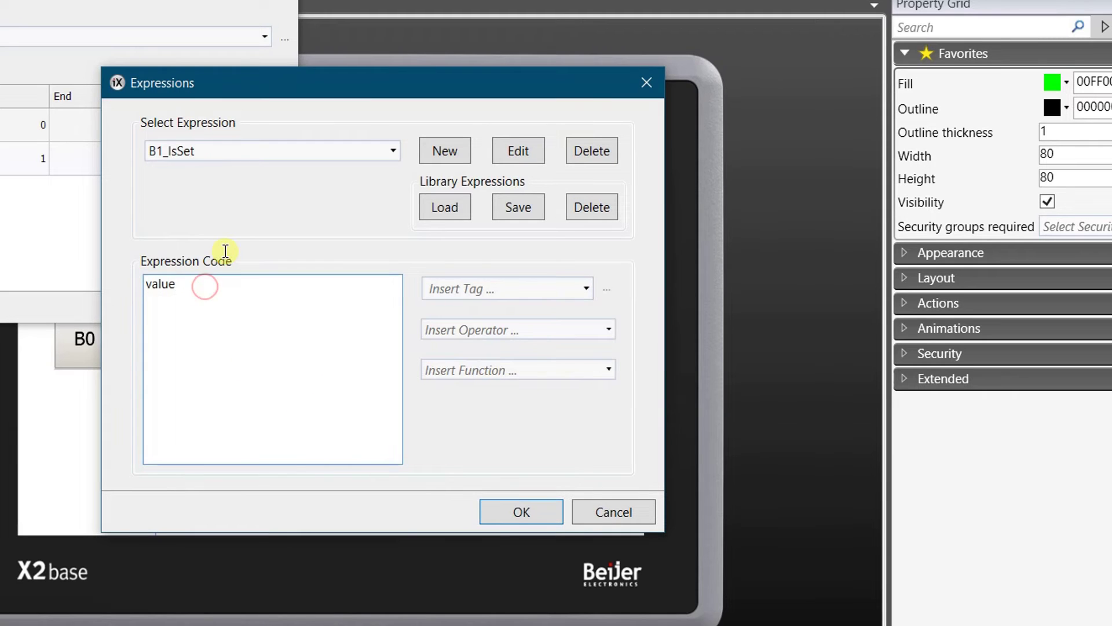
pyautogui.hotkey('ctrl', 'a')
pyautogui.press('Delete')
pyautogui.click(586, 288)
pyautogui.click(224, 373)
pyautogui.click(434, 620)
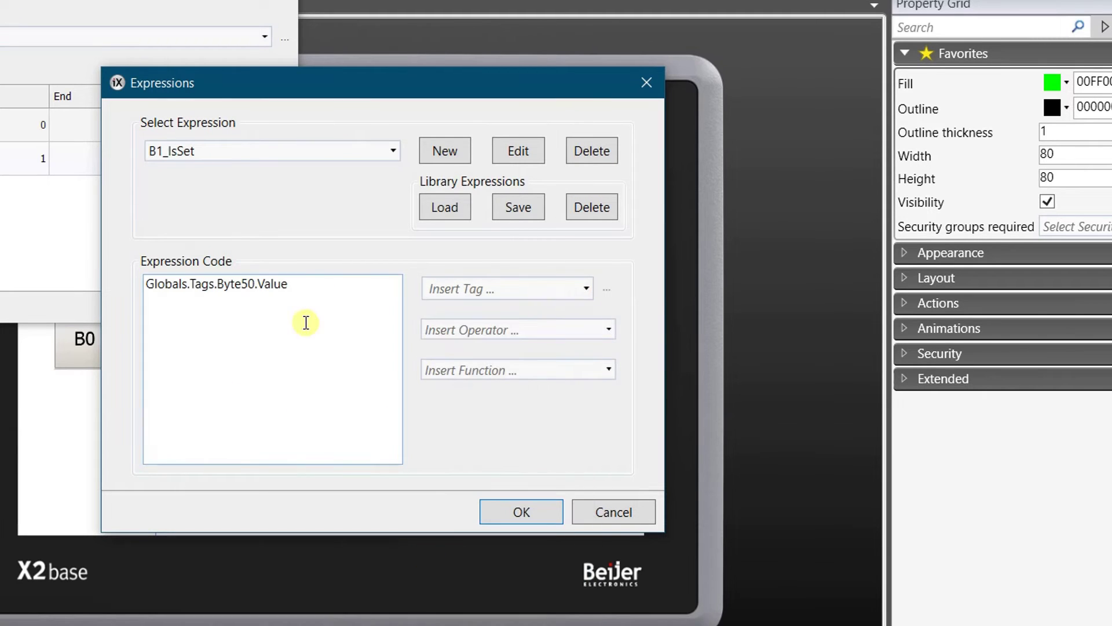
pyautogui.write('&')
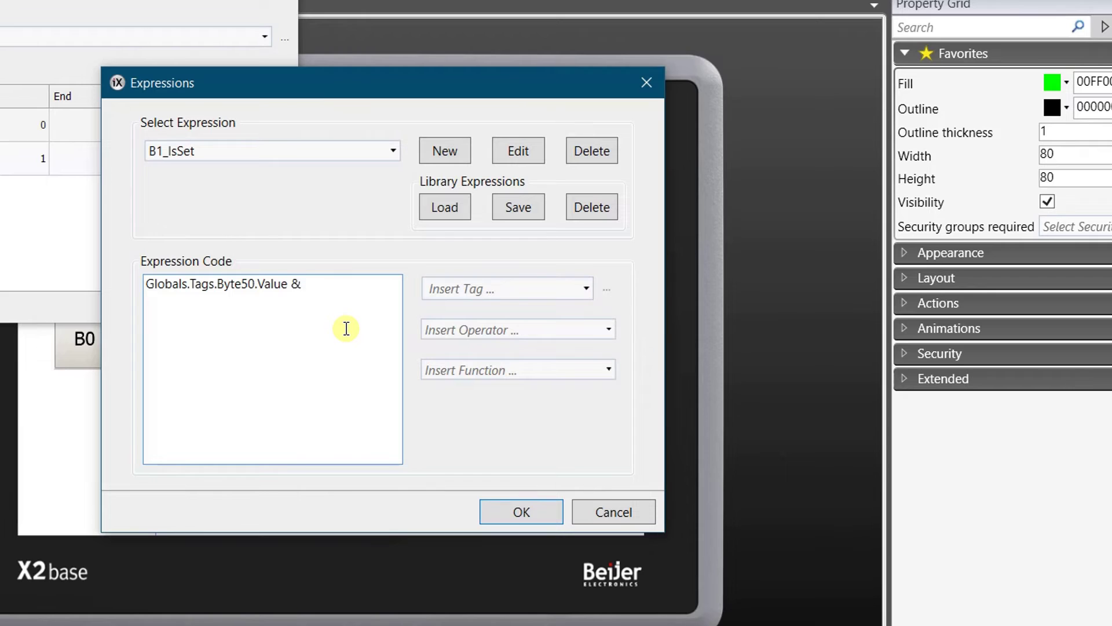
pyautogui.write(' 0x2) == 0x2')
pyautogui.click(327, 284)
pyautogui.write(')')
pyautogui.click(144, 284)
pyautogui.write('(')
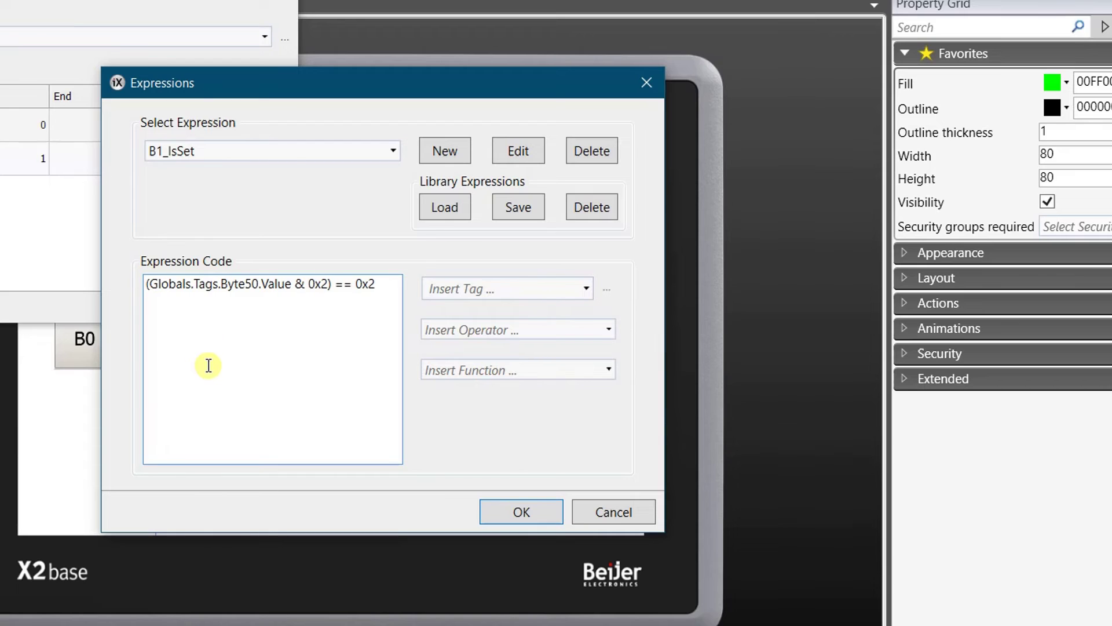
pyautogui.click(210, 366)
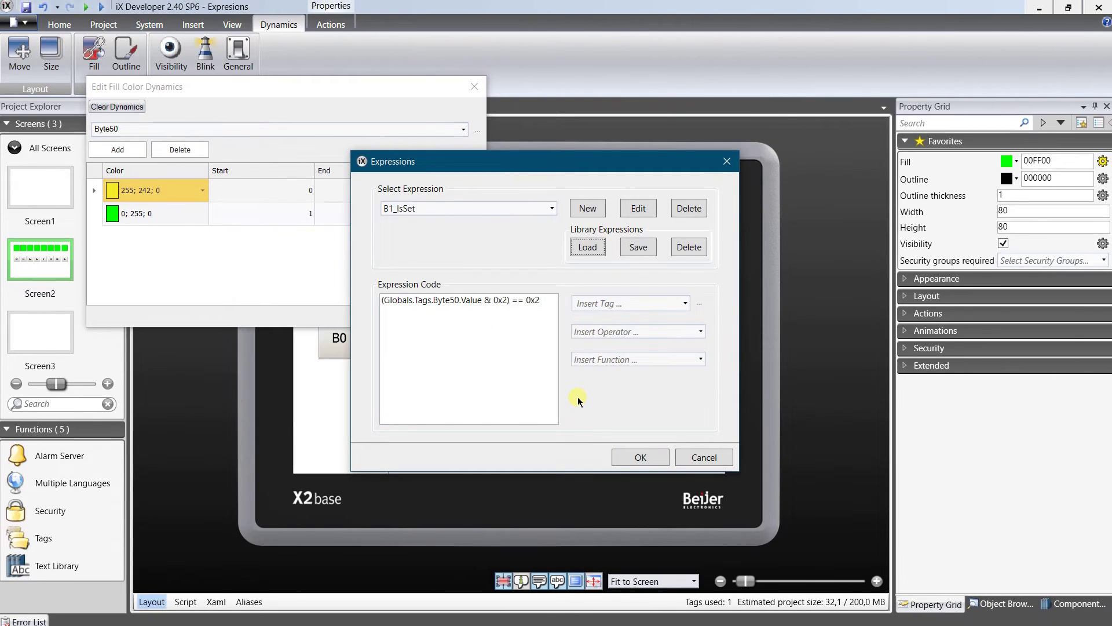
pyautogui.hotkey('alt', 'Tab')
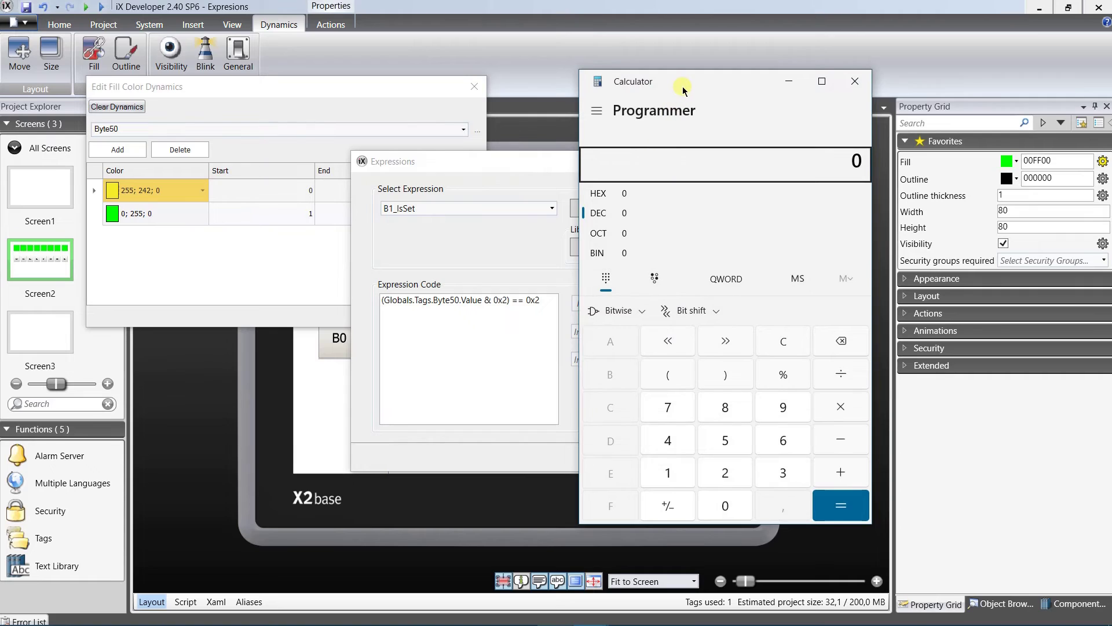
# In binary mode, enter 1 and append zeros up to 1000 0000 while hex shows 1, 2, 4 … 80.
pyautogui.moveTo(683, 88); pyautogui.dragTo(621, 97)
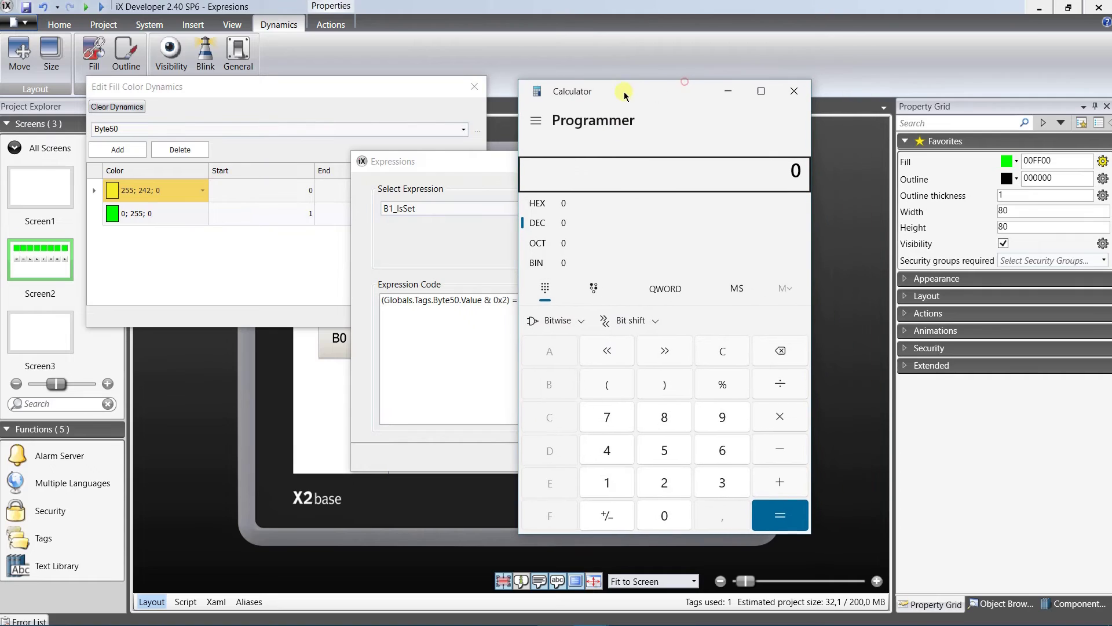
pyautogui.click(577, 262)
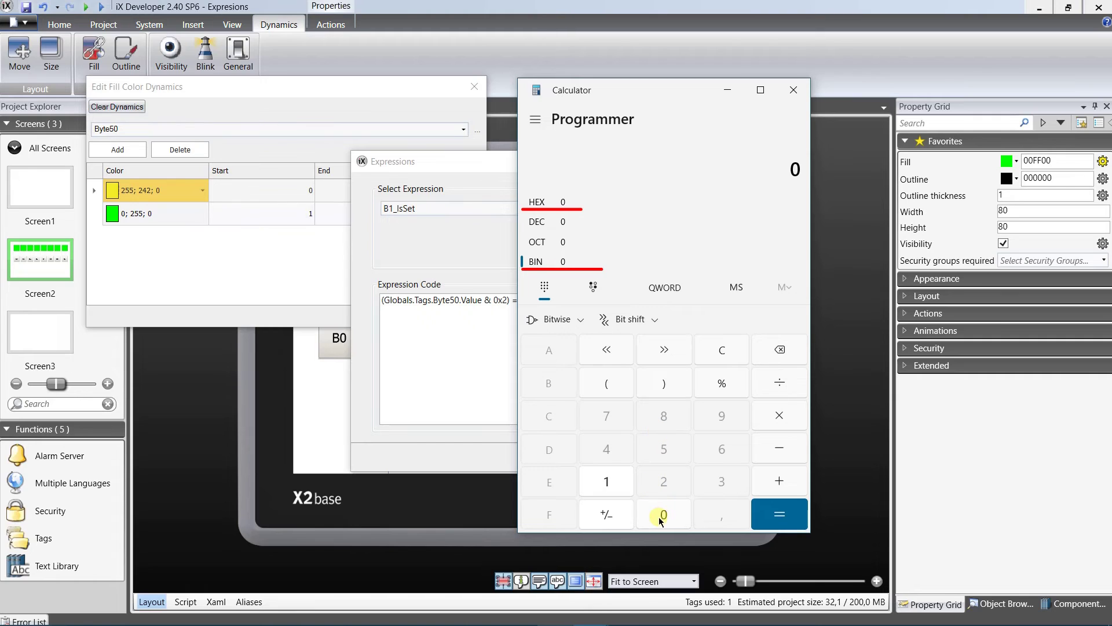
pyautogui.click(616, 489)
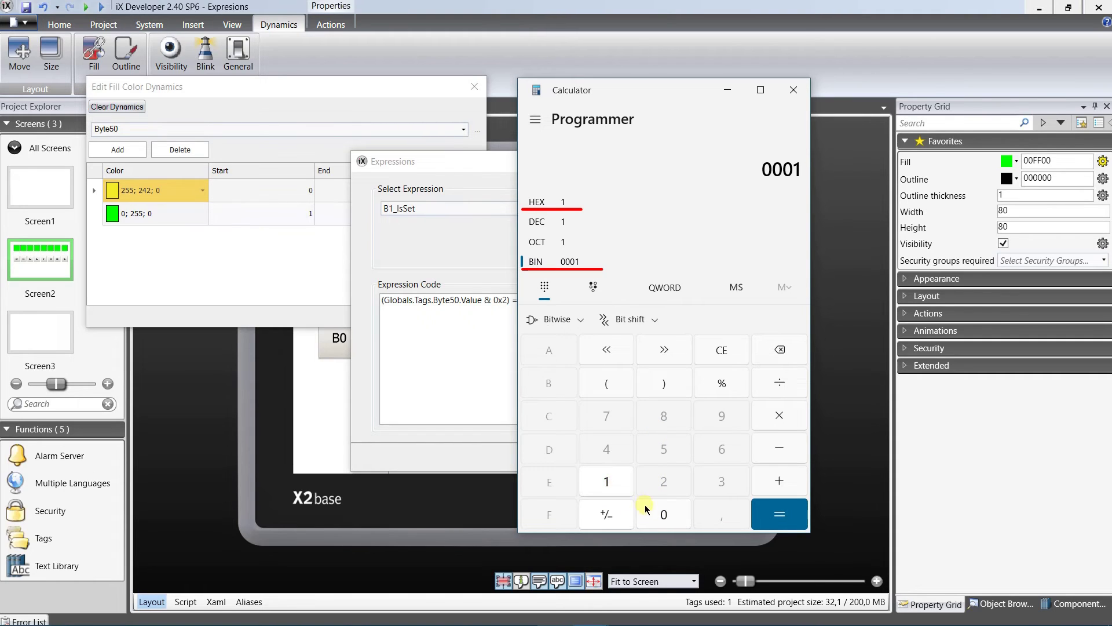
pyautogui.click(663, 515)
pyautogui.click(662, 514)
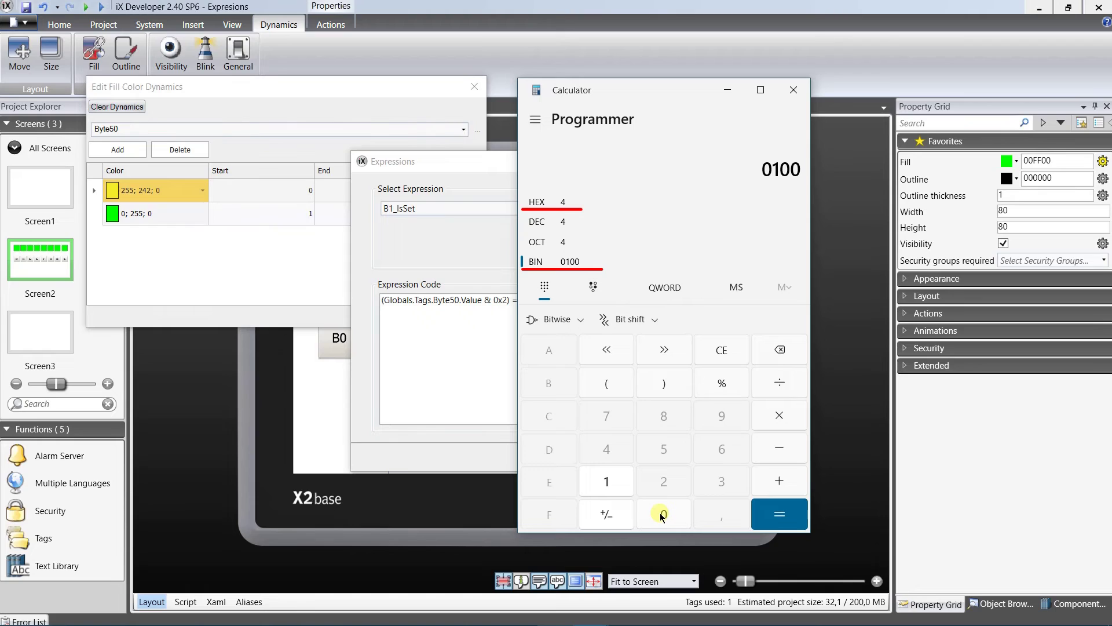
pyautogui.click(662, 514)
pyautogui.click(662, 515)
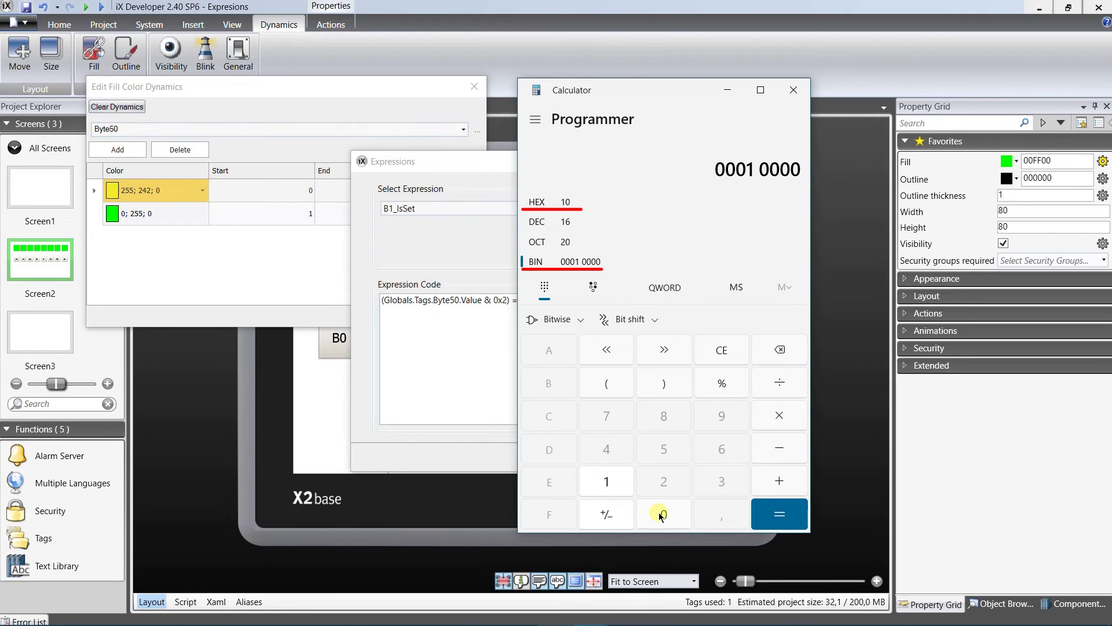
pyautogui.click(661, 514)
pyautogui.click(661, 514)
pyautogui.click(660, 514)
pyautogui.click(566, 348)
pyautogui.moveTo(553, 300); pyautogui.dragTo(394, 300)
pyautogui.hotkey('ctrl', 'c')
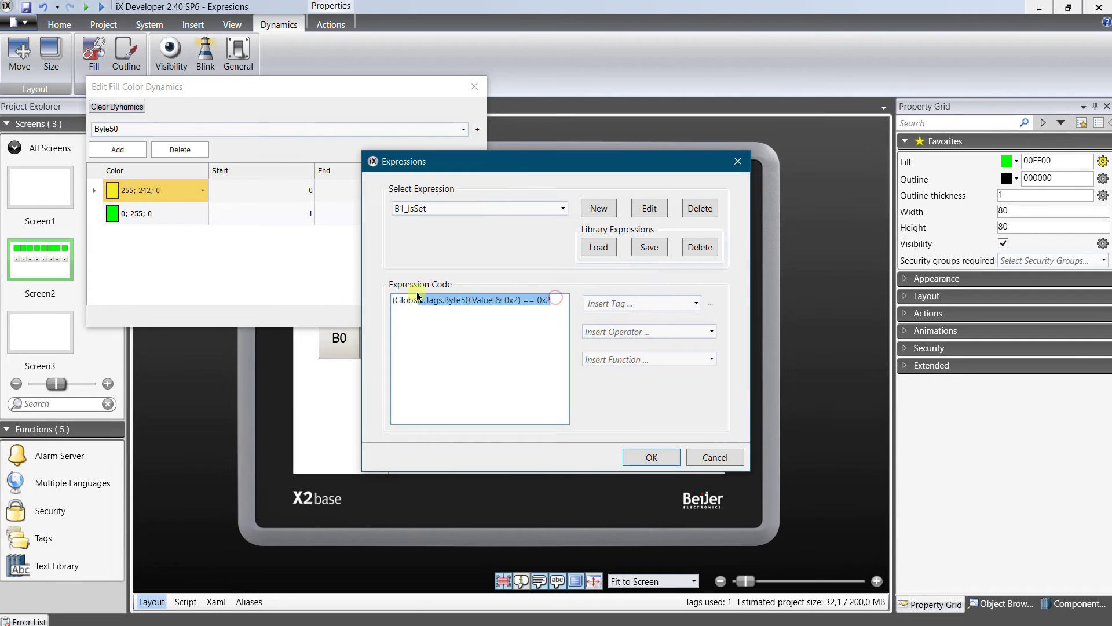
# Copy the B1_IsSet code, then confirm the expression and the second rectangle's fill dynamics.
pyautogui.rightClick(405, 298)
pyautogui.click(370, 322)
pyautogui.click(651, 457)
pyautogui.click(401, 318)
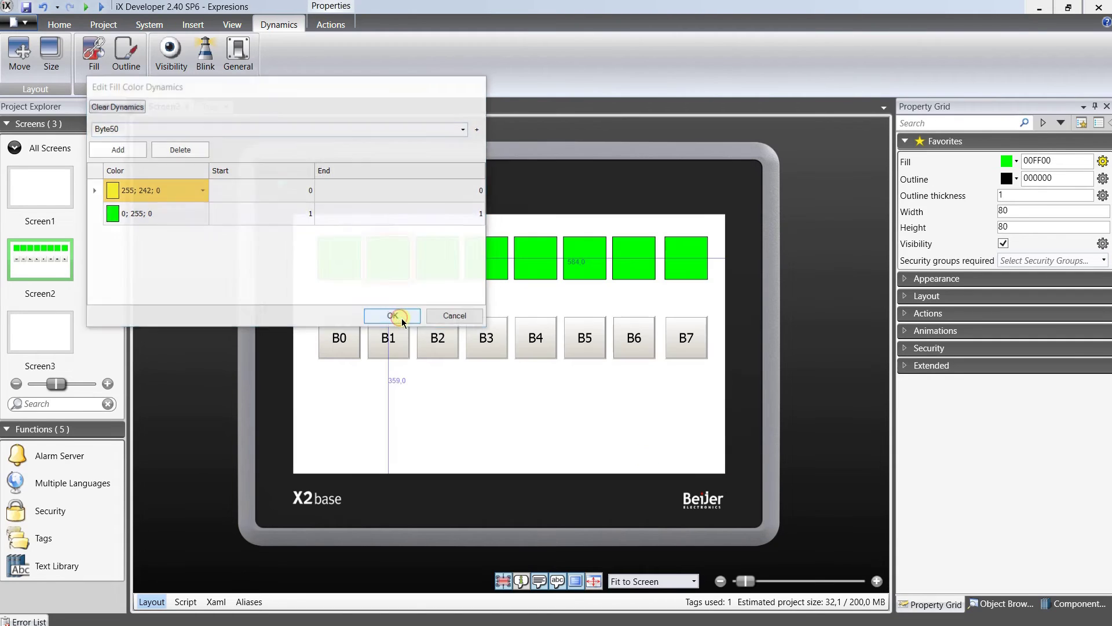
# Create a new MyGroup expression named Bit2_IsSet for the next rectangle's fill.
pyautogui.click(94, 52)
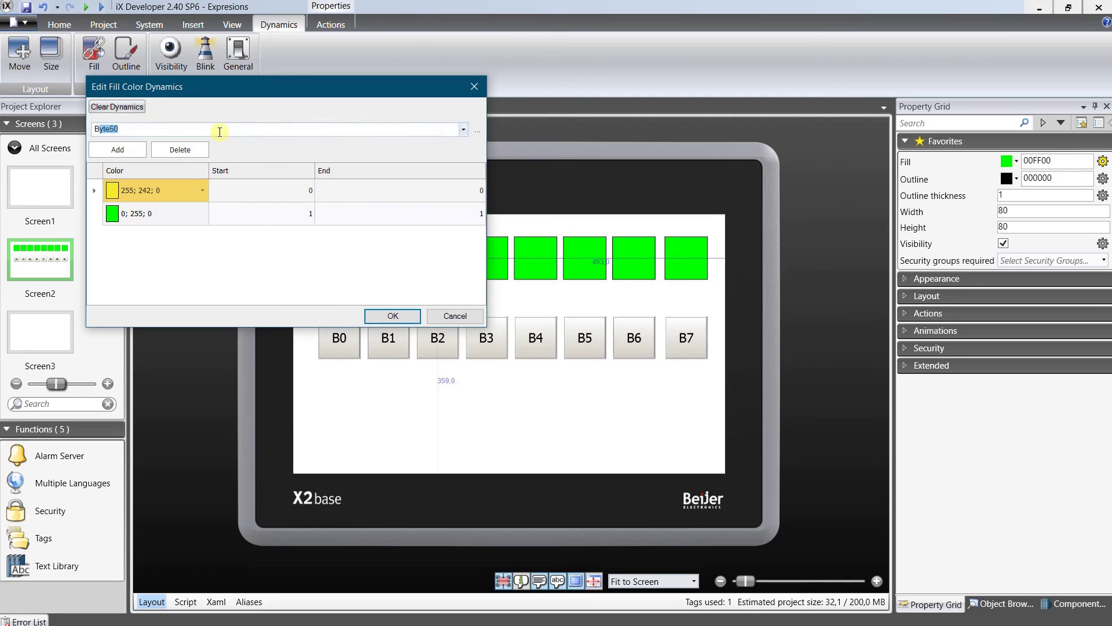
pyautogui.click(477, 130)
pyautogui.click(598, 208)
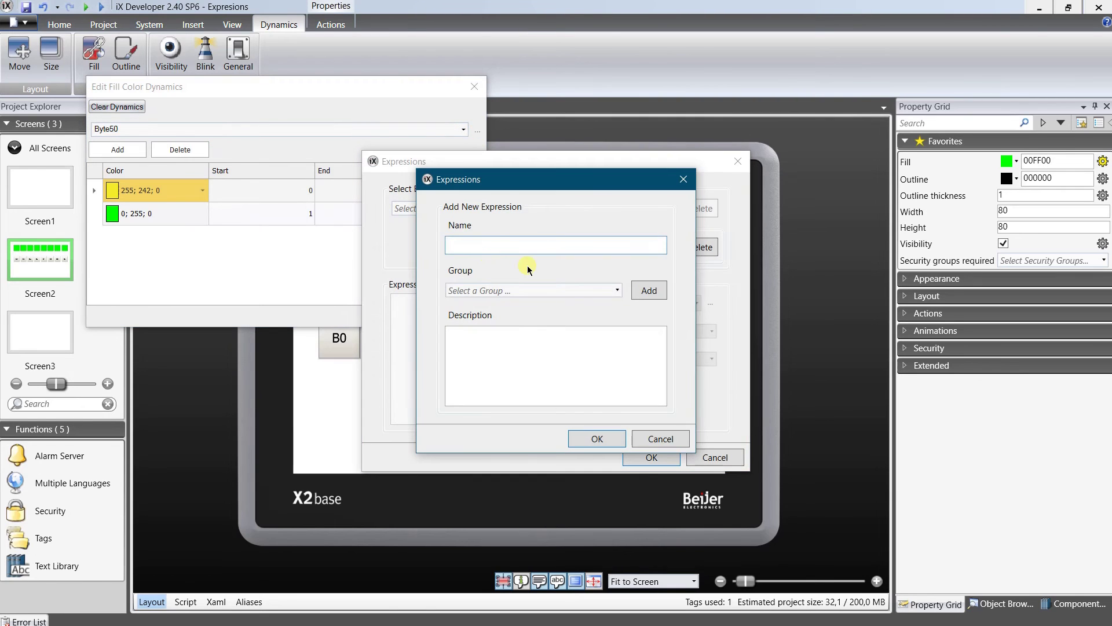
pyautogui.write('Bit2_IsSet')
pyautogui.click(615, 290)
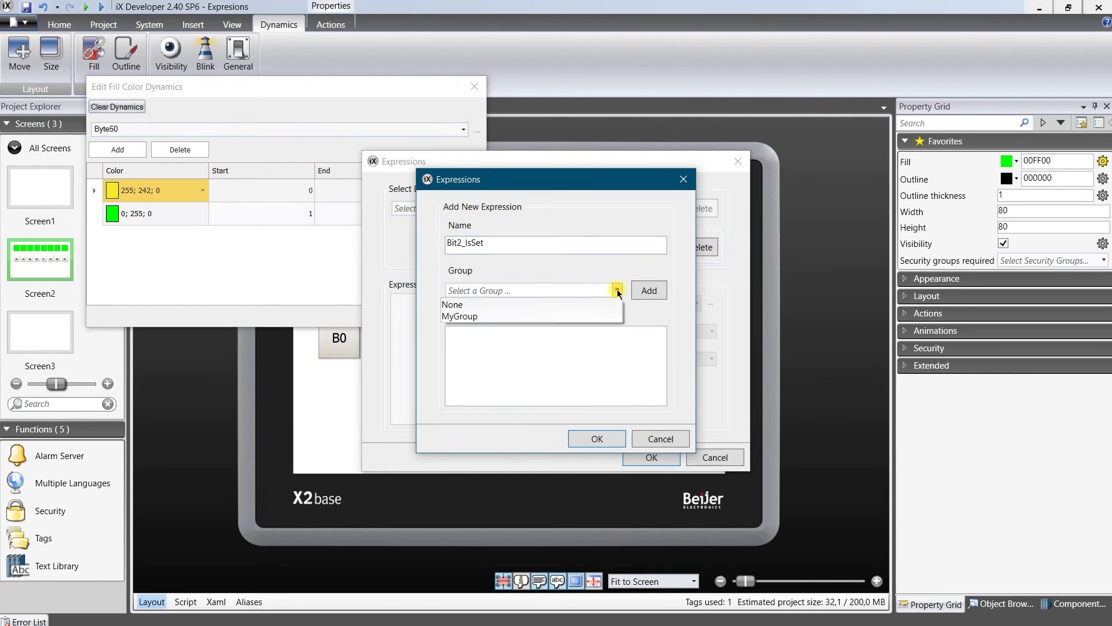
pyautogui.click(459, 315)
pyautogui.click(596, 439)
# Replace Bit2_IsSet's code with the pasted bitmask test using 0x4 for both values.
pyautogui.hotkey('ctrl', 'a')
pyautogui.press('Delete')
pyautogui.hotkey('ctrl', 'v')
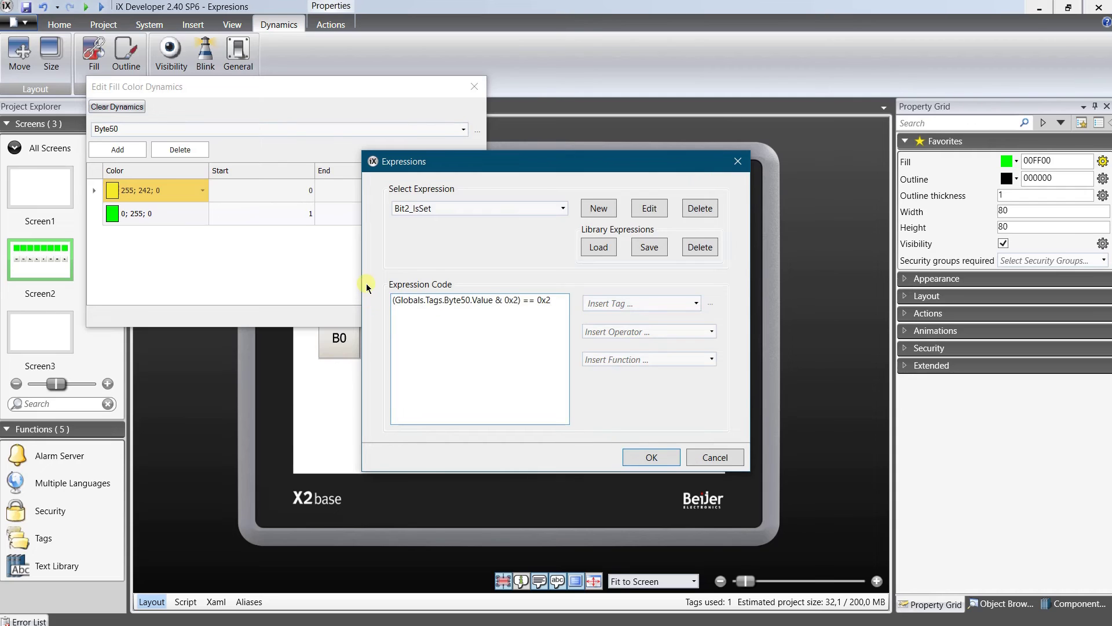
pyautogui.click(517, 300)
pyautogui.press('BackSpace')
pyautogui.write('4')
pyautogui.click(556, 301)
pyautogui.press('BackSpace')
pyautogui.write('4')
pyautogui.click(651, 458)
pyautogui.click(399, 317)
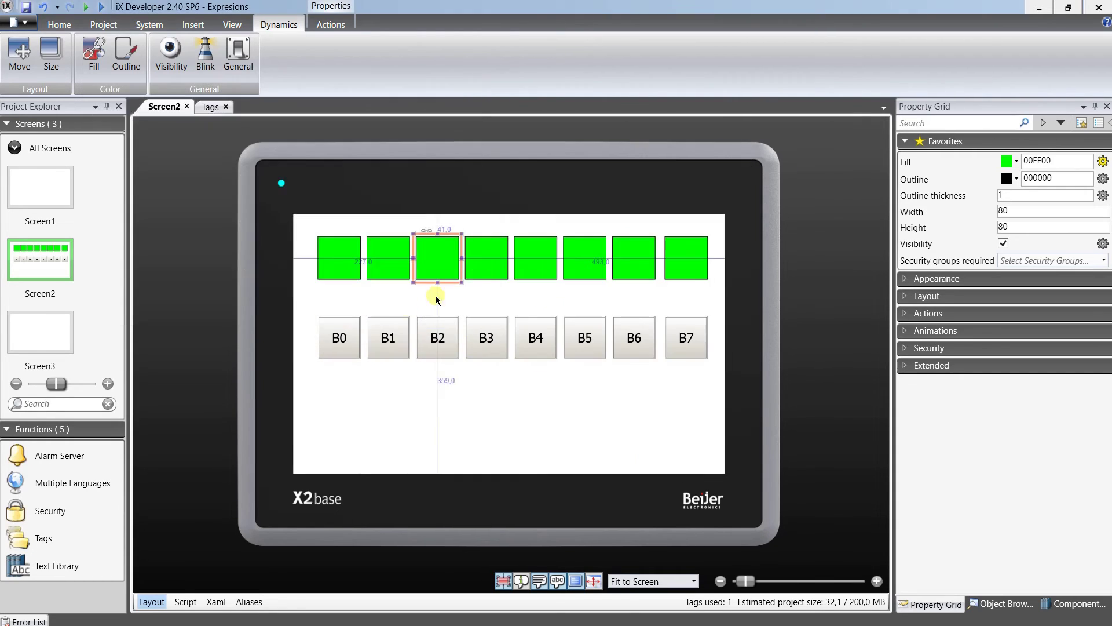
# For the fourth rectangle's fill, select the existing Bit3_IsSet expression after a name conflict.
pyautogui.click(94, 49)
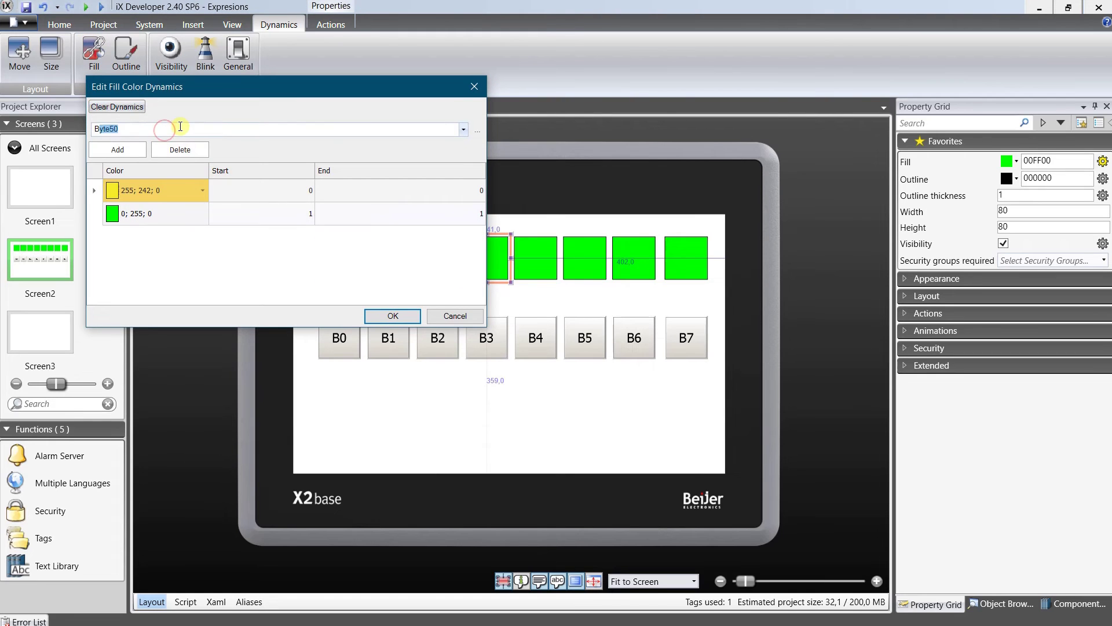
pyautogui.click(477, 130)
pyautogui.click(599, 207)
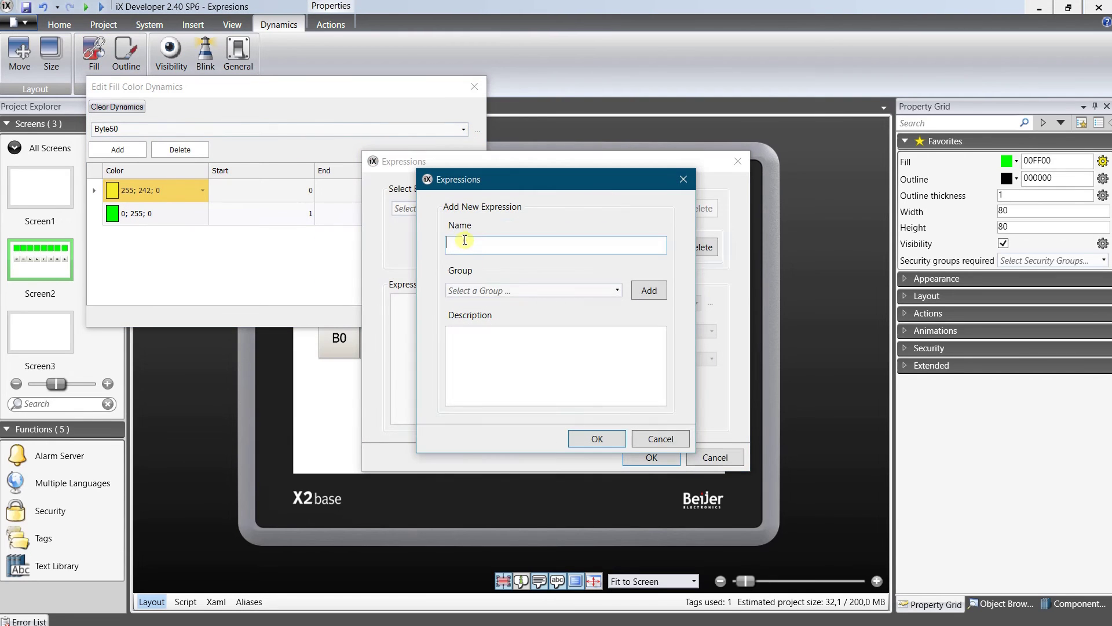
pyautogui.write('Bit3_IsSet')
pyautogui.click(609, 290)
pyautogui.click(478, 315)
pyautogui.click(583, 435)
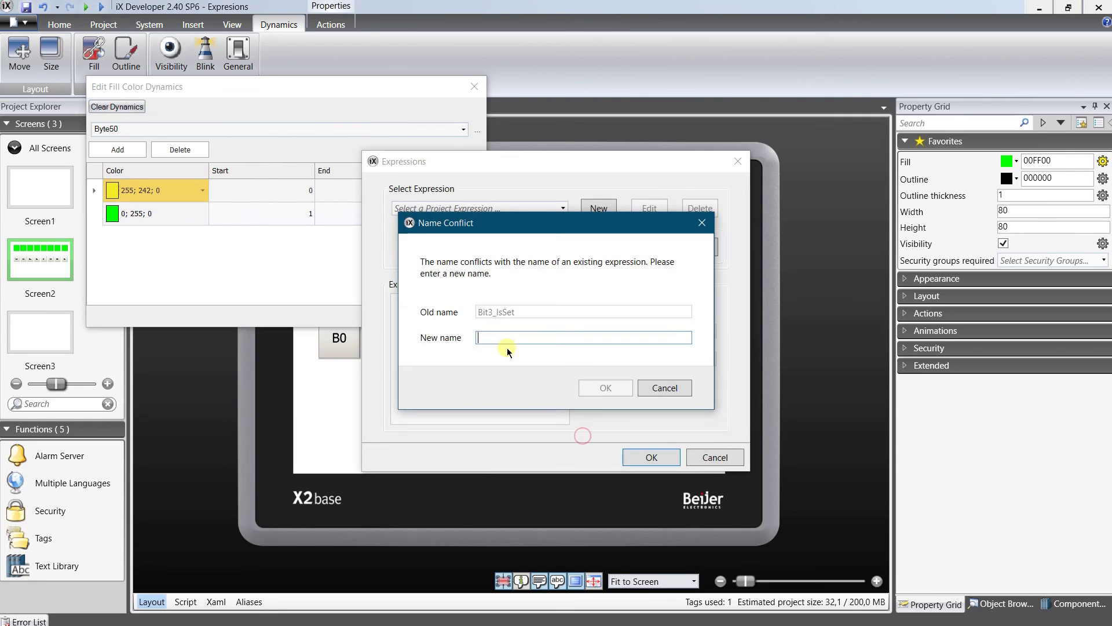
pyautogui.click(668, 394)
pyautogui.click(563, 208)
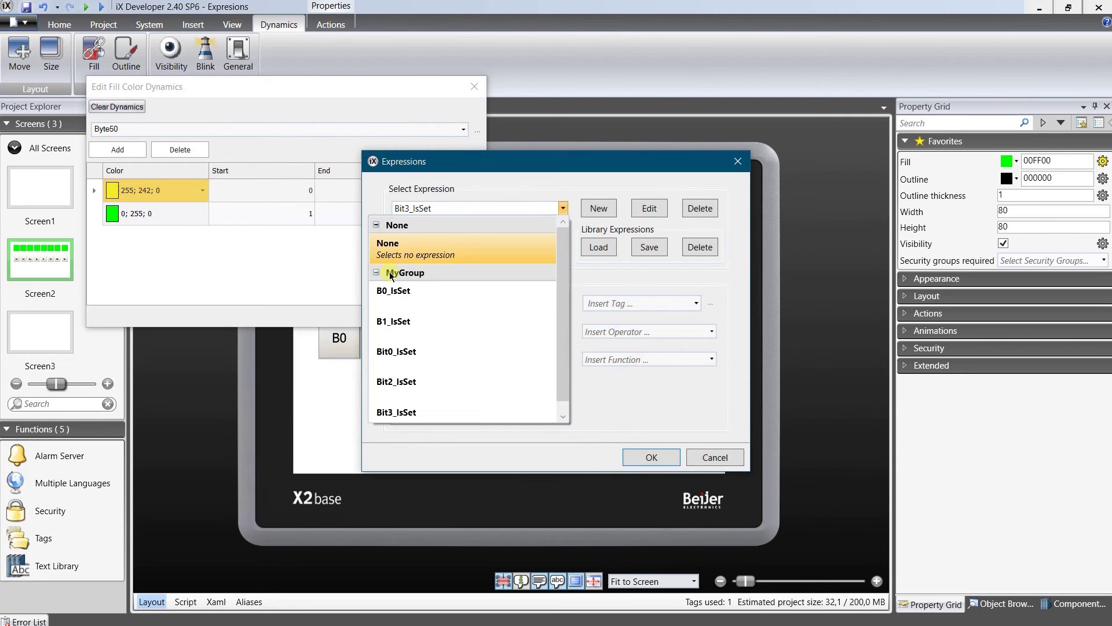
pyautogui.click(420, 412)
# Set Bit3_IsSet's code to (Globals.Tags.Byte50.Value & 0x8) == 0x8 and confirm both dialogs.
pyautogui.doubleClick(422, 299)
pyautogui.press('Delete')
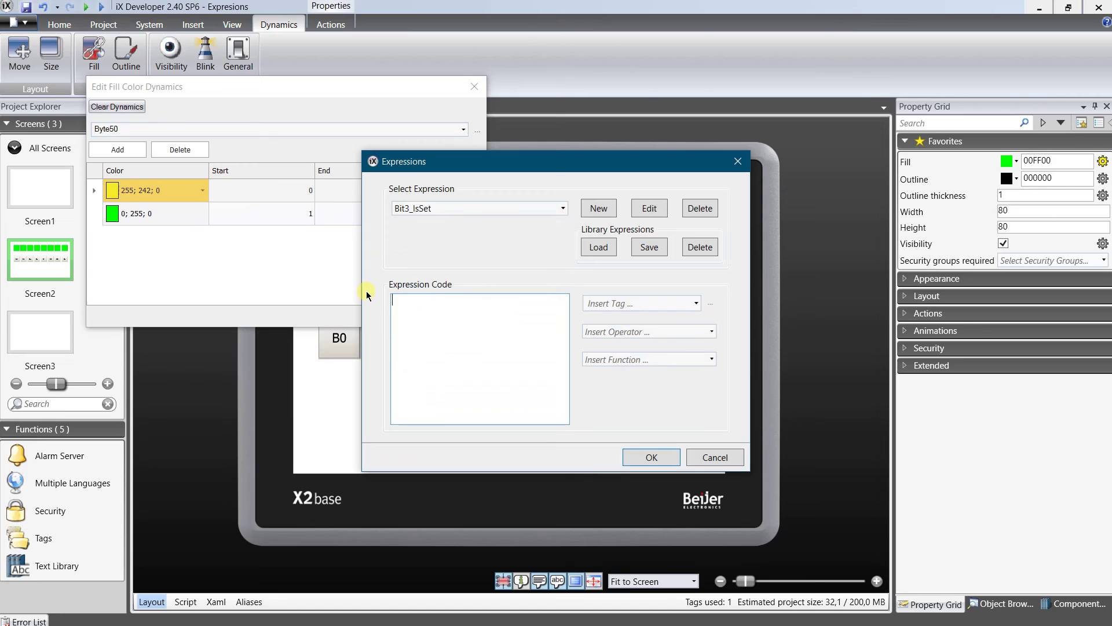
pyautogui.hotkey('ctrl', 'v')
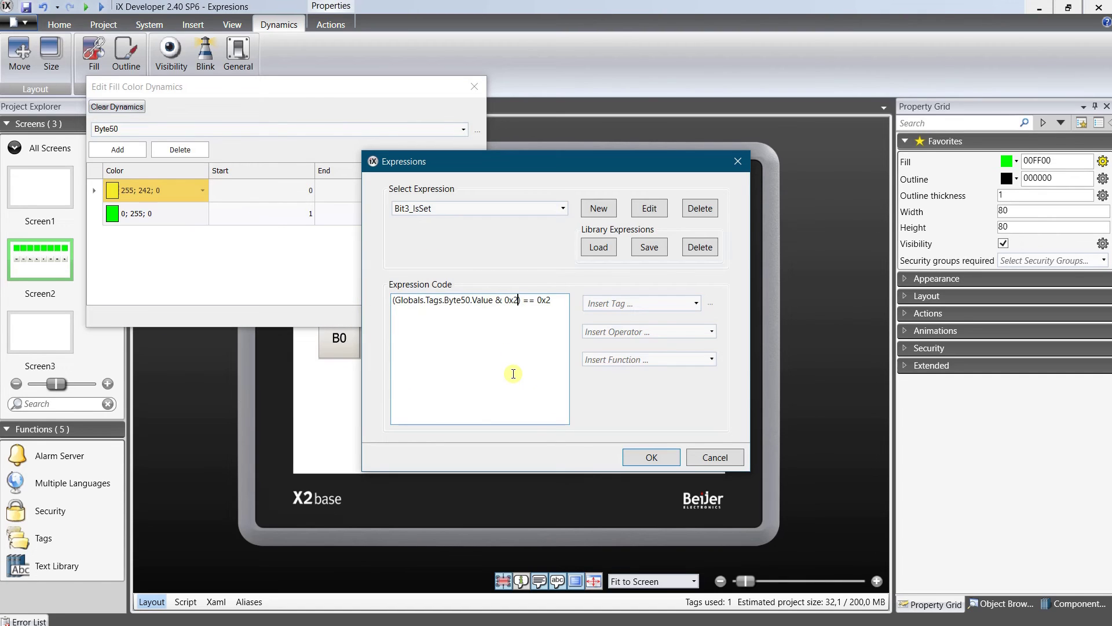
pyautogui.press('BackSpace')
pyautogui.write('8')
pyautogui.click(559, 299)
pyautogui.press('BackSpace')
pyautogui.write('8')
pyautogui.click(651, 457)
pyautogui.click(384, 316)
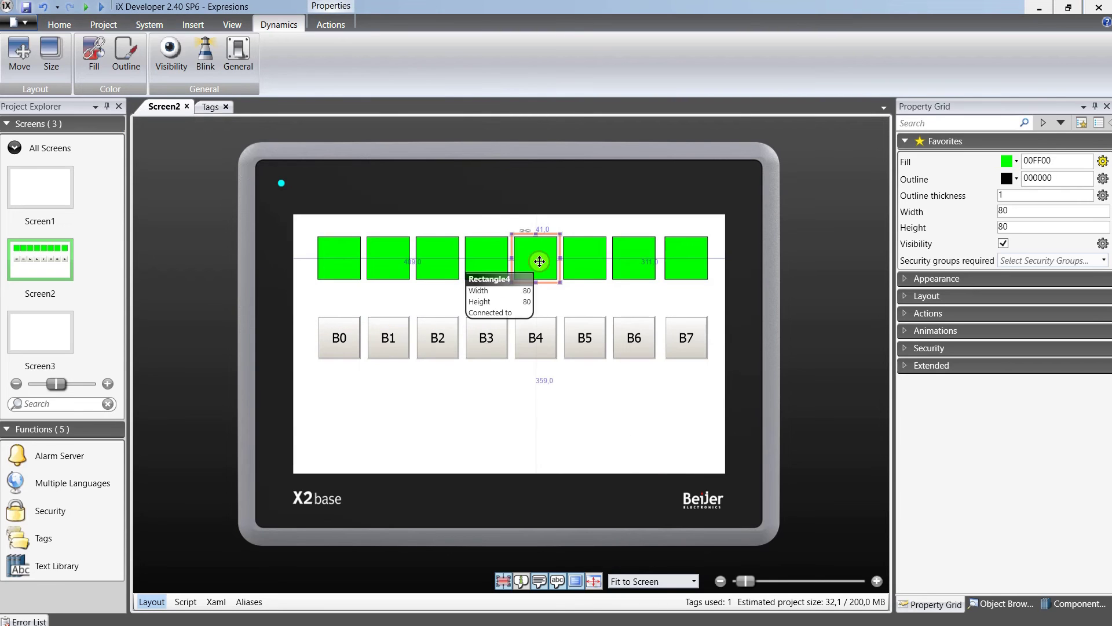
# Link the fifth rectangle's fill to Byte50 and create a new MyGroup expression Bit4_IsSet.
pyautogui.click(94, 52)
pyautogui.click(295, 125)
pyautogui.write('Byte50')
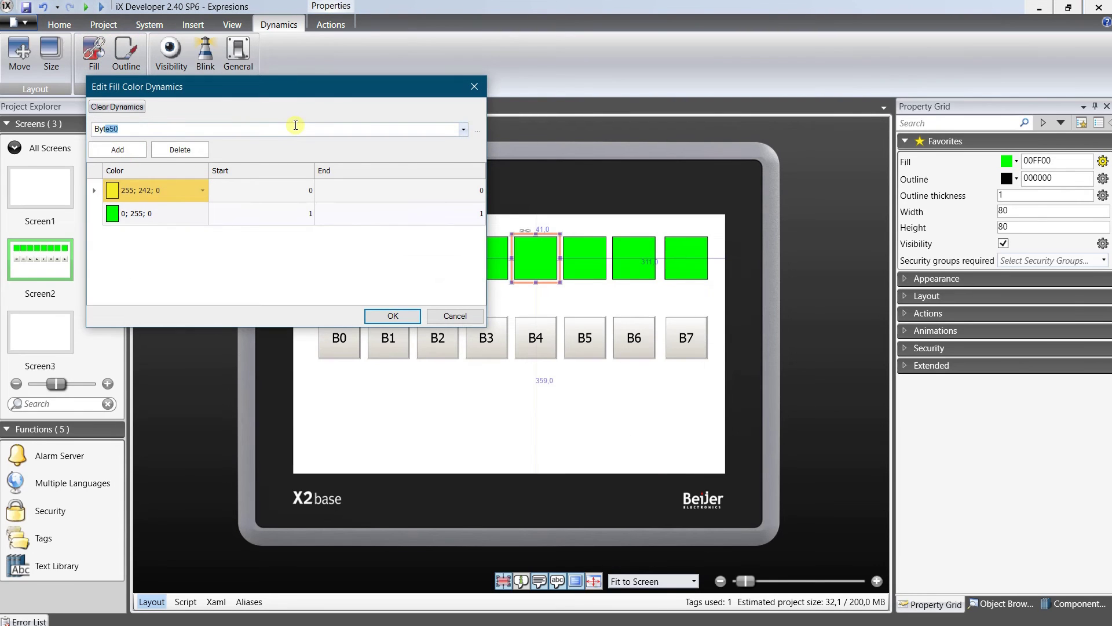
pyautogui.click(476, 130)
pyautogui.click(598, 208)
pyautogui.write('Bit')
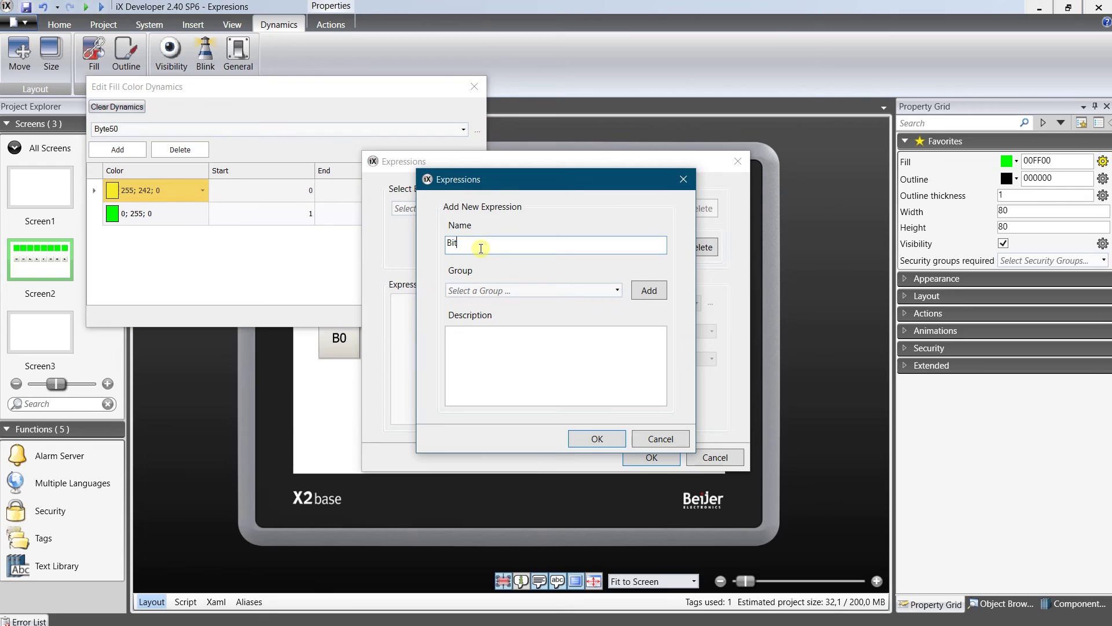
pyautogui.write('4_IsSet')
pyautogui.click(617, 289)
pyautogui.click(490, 313)
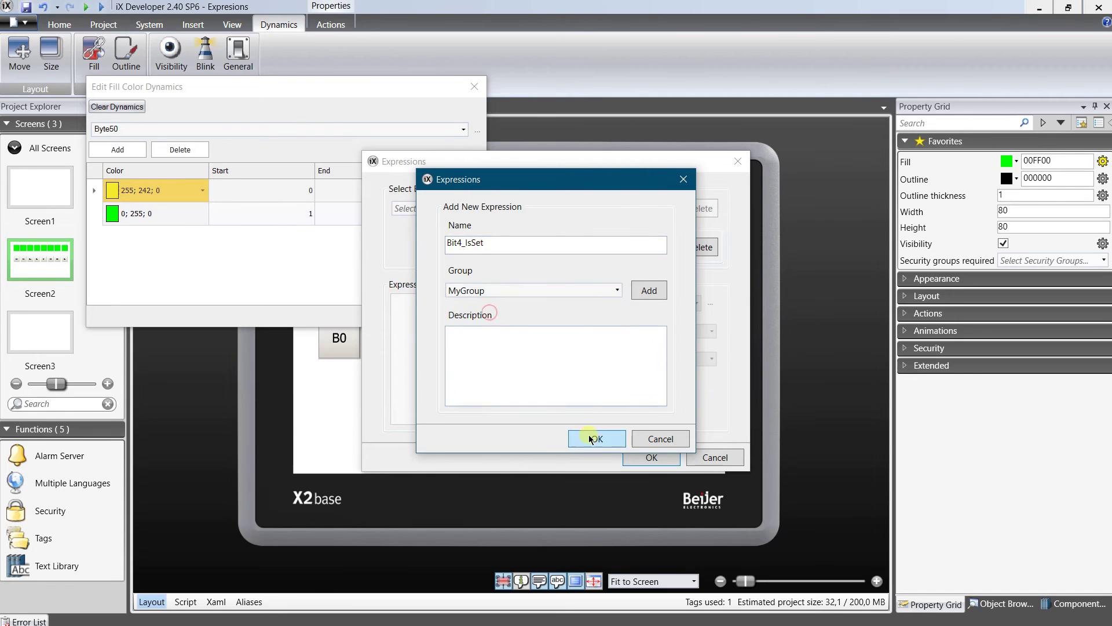
pyautogui.click(591, 439)
# Paste the bitmask code into Bit4_IsSet, change its mask to 0x10, and confirm both dialogs.
pyautogui.rightClick(398, 299)
pyautogui.click(390, 336)
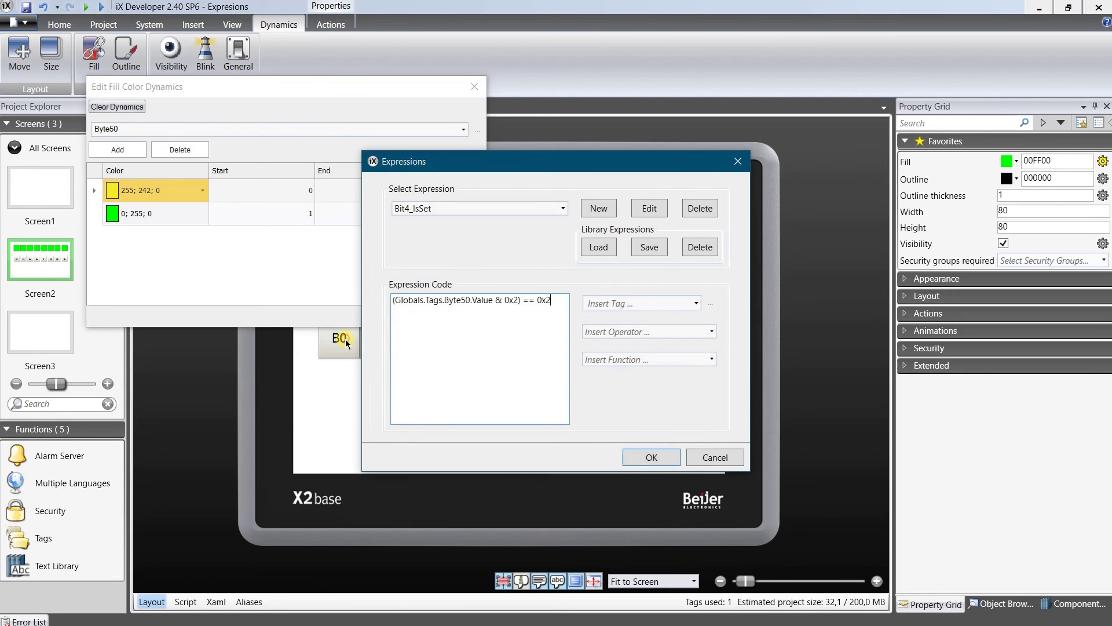
pyautogui.click(517, 300)
pyautogui.press('BackSpace')
pyautogui.write('10')
pyautogui.click(650, 458)
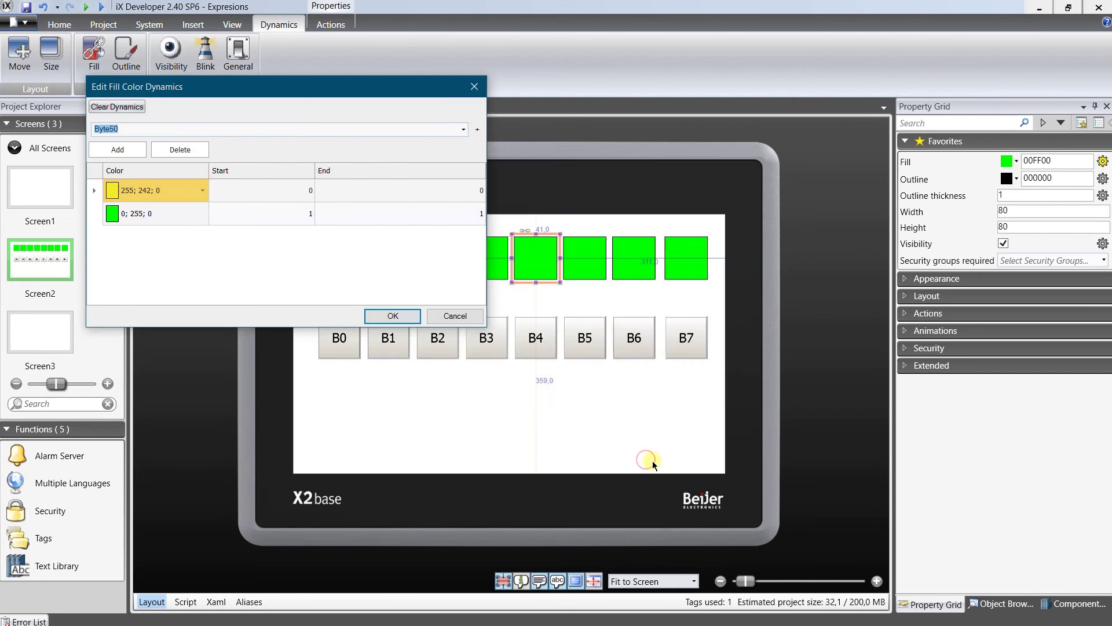
pyautogui.click(380, 317)
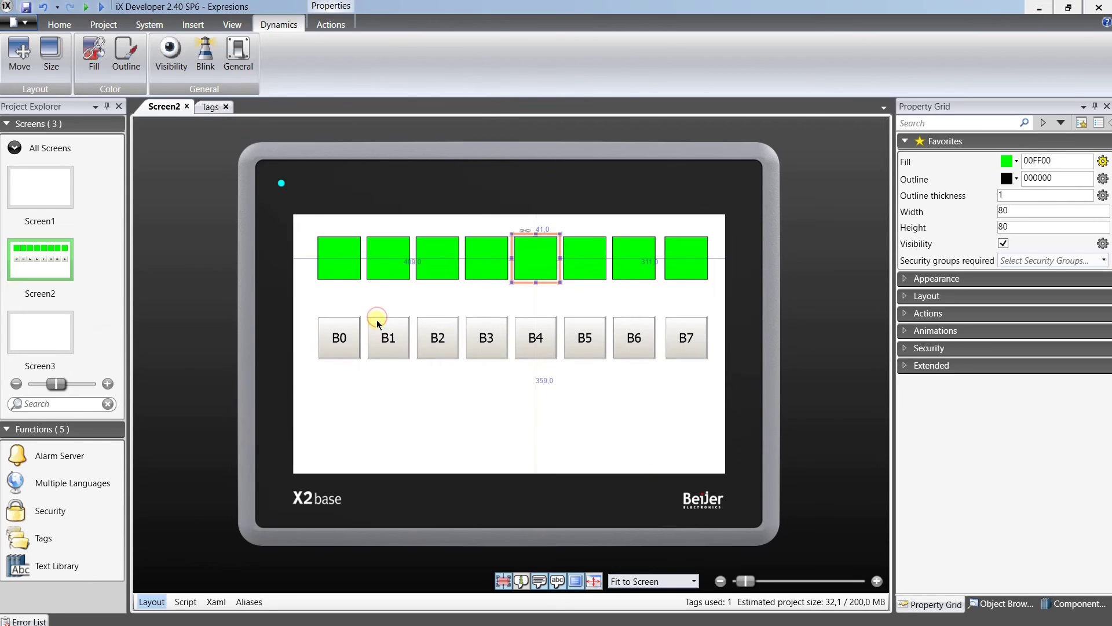
pyautogui.click(583, 261)
# Create MyGroup expression Bit5_IsSet for the sixth rectangle, pasting the Byte50 bitmask code with mask 0x20.
pyautogui.click(93, 53)
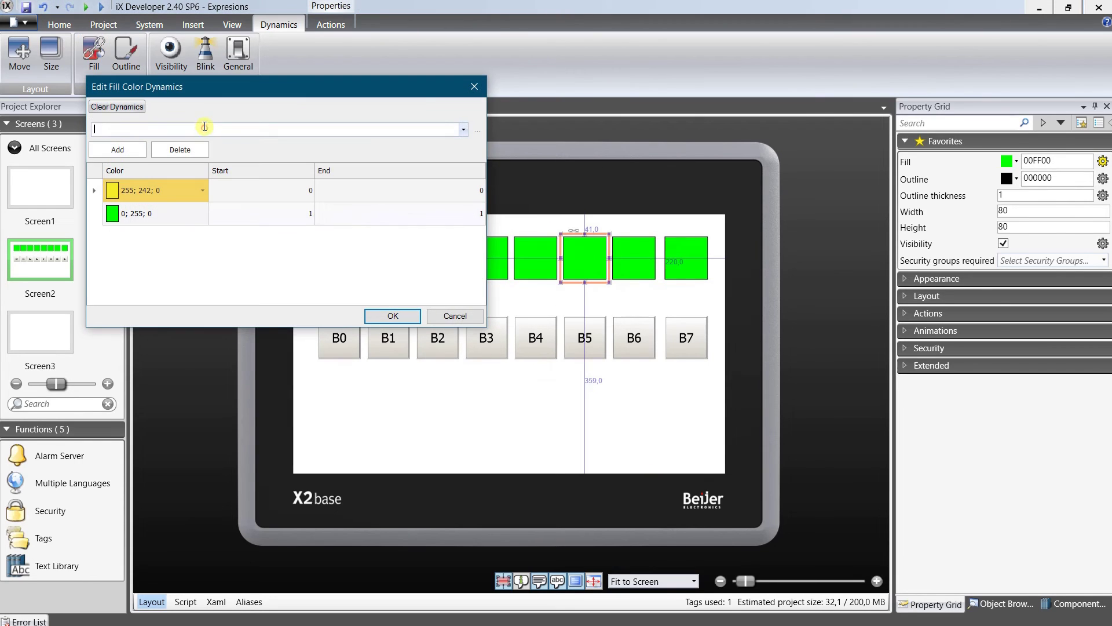
pyautogui.click(478, 133)
pyautogui.click(597, 210)
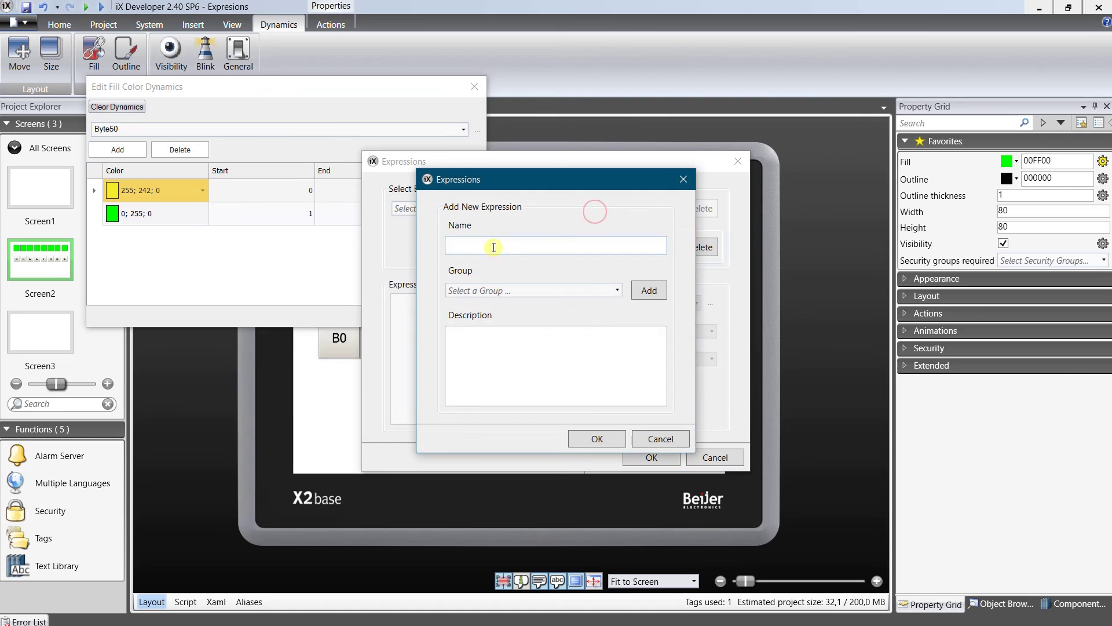
pyautogui.write('Bit5_IsSet')
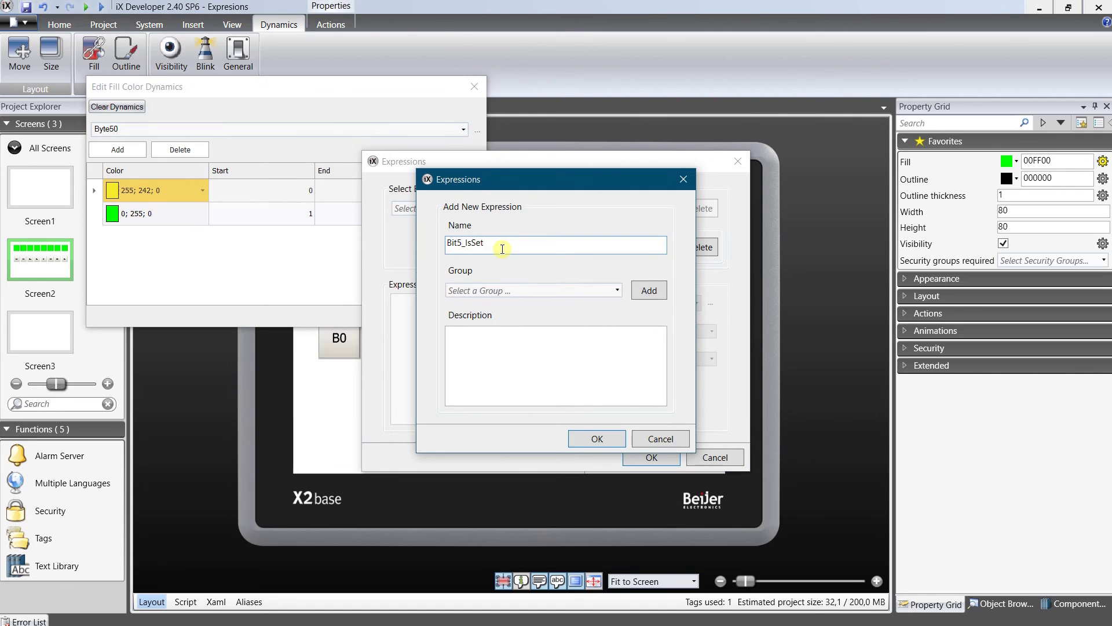
pyautogui.click(612, 295)
pyautogui.click(522, 305)
pyautogui.click(596, 439)
pyautogui.doubleClick(405, 299)
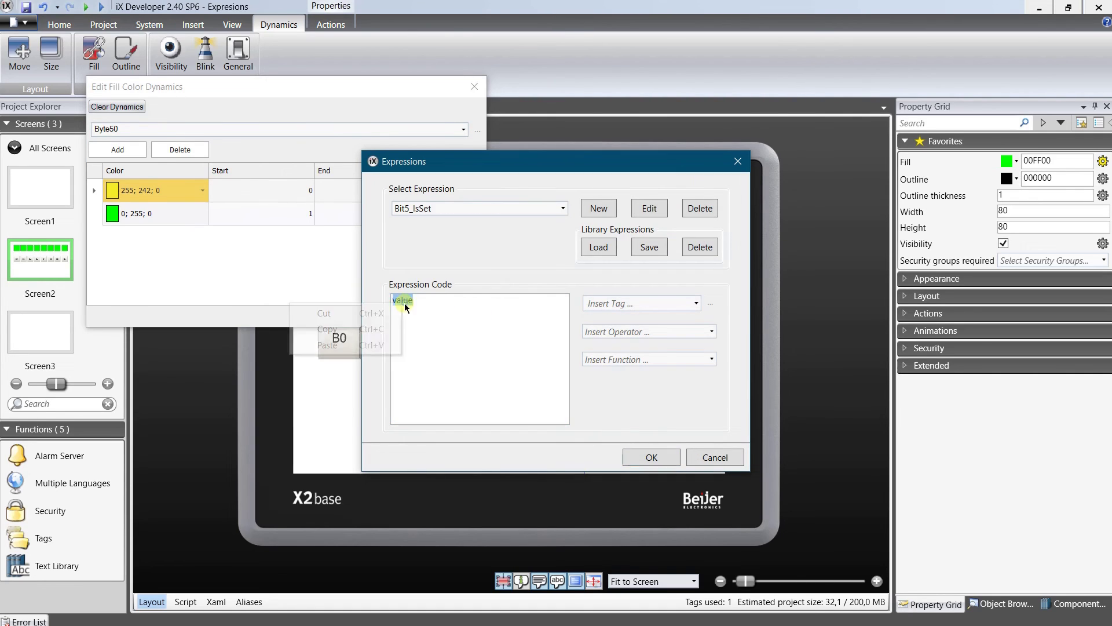
pyautogui.write('(Globals.Tags.Byte50.Value & 0x2) == 0x2')
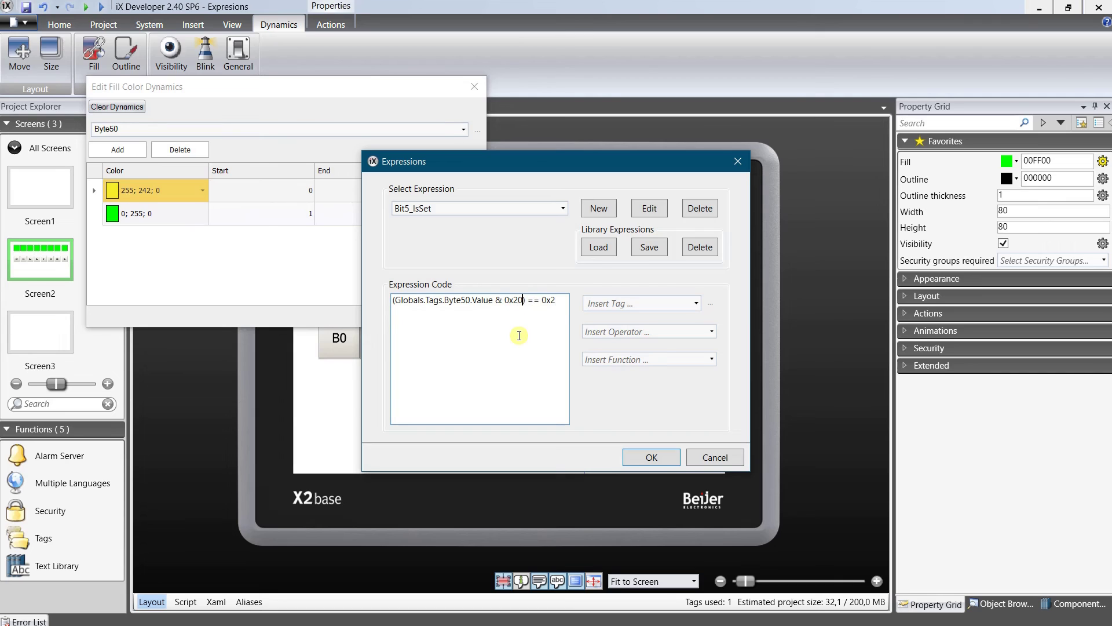
pyautogui.click(651, 457)
pyautogui.click(393, 315)
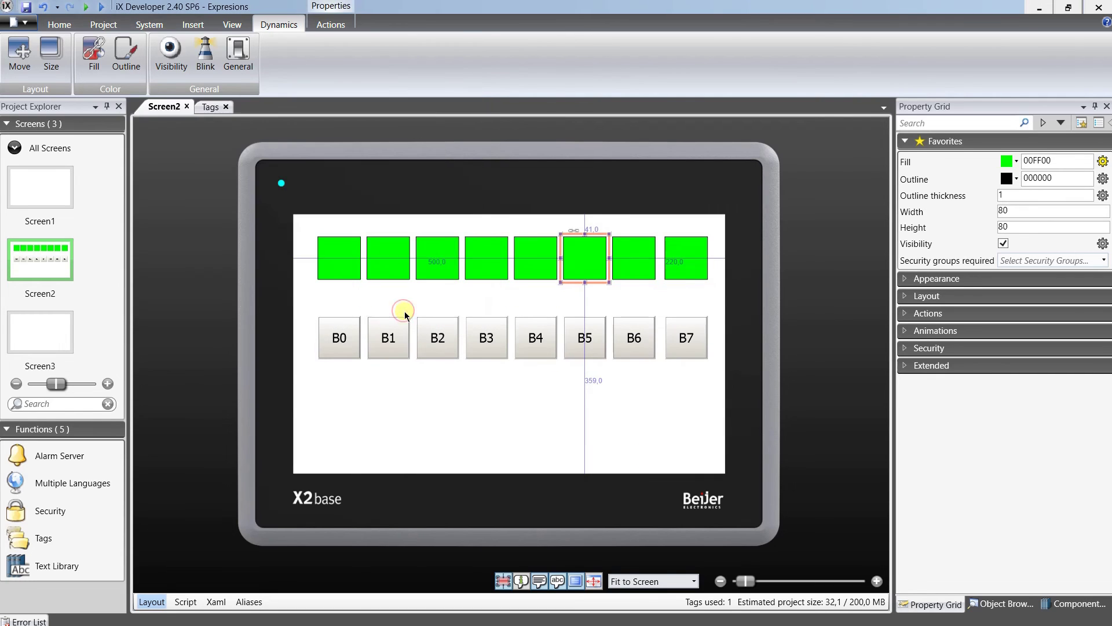
# Link the seventh rectangle's fill to Byte50 and create a new expression Bit6_IsSet.
pyautogui.click(94, 52)
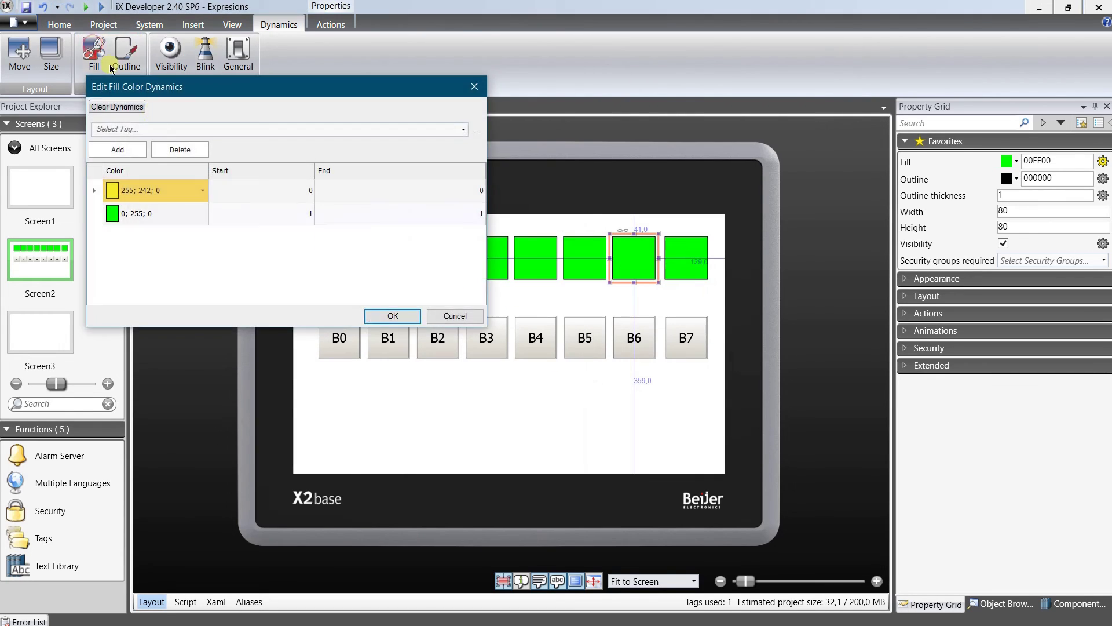
pyautogui.click(155, 127)
pyautogui.write('Byte50')
pyautogui.click(478, 130)
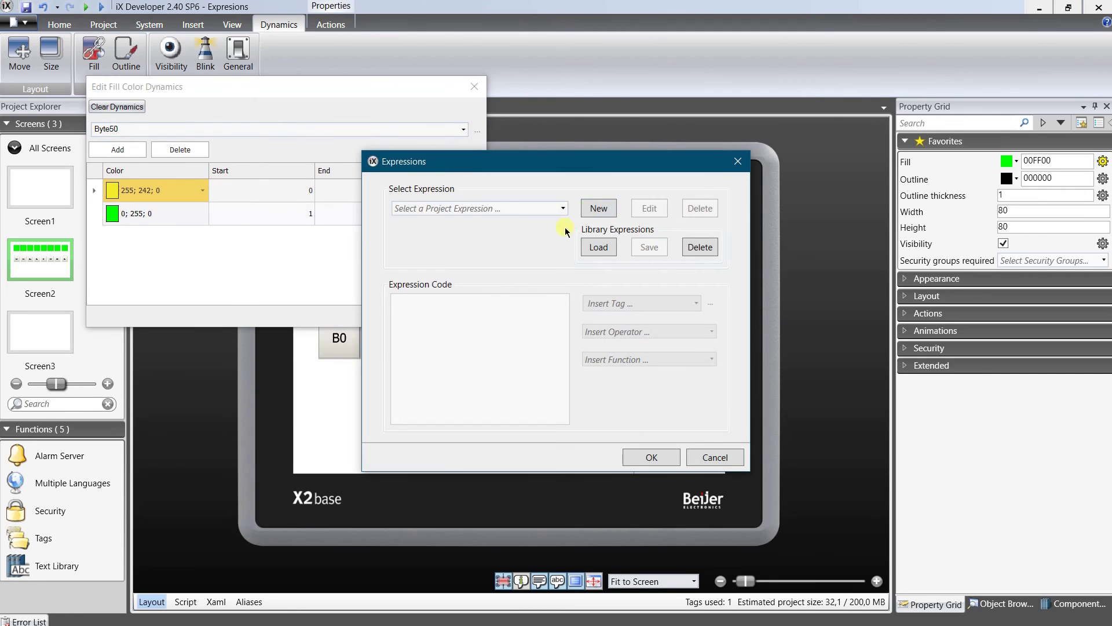
pyautogui.click(598, 208)
pyautogui.write('Bit6_IsSet')
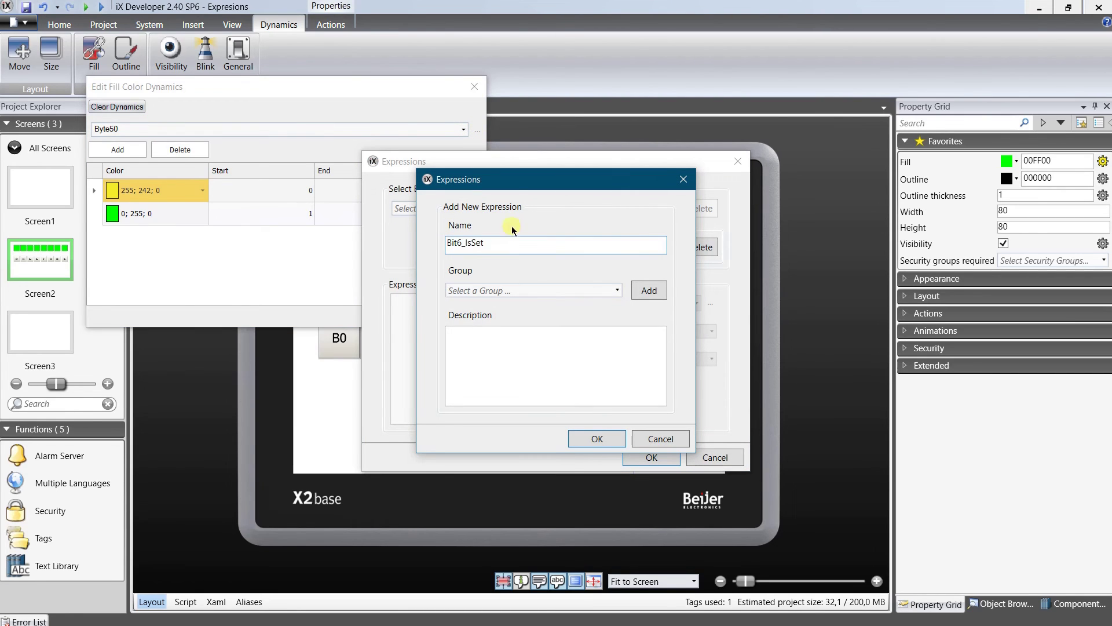
pyautogui.click(533, 291)
pyautogui.click(526, 316)
pyautogui.click(596, 438)
# Set Bit6_IsSet's code to (Globals.Tags.Byte50.Value & 0x40) == 0x40 and confirm both dialogs.
pyautogui.doubleClick(402, 300)
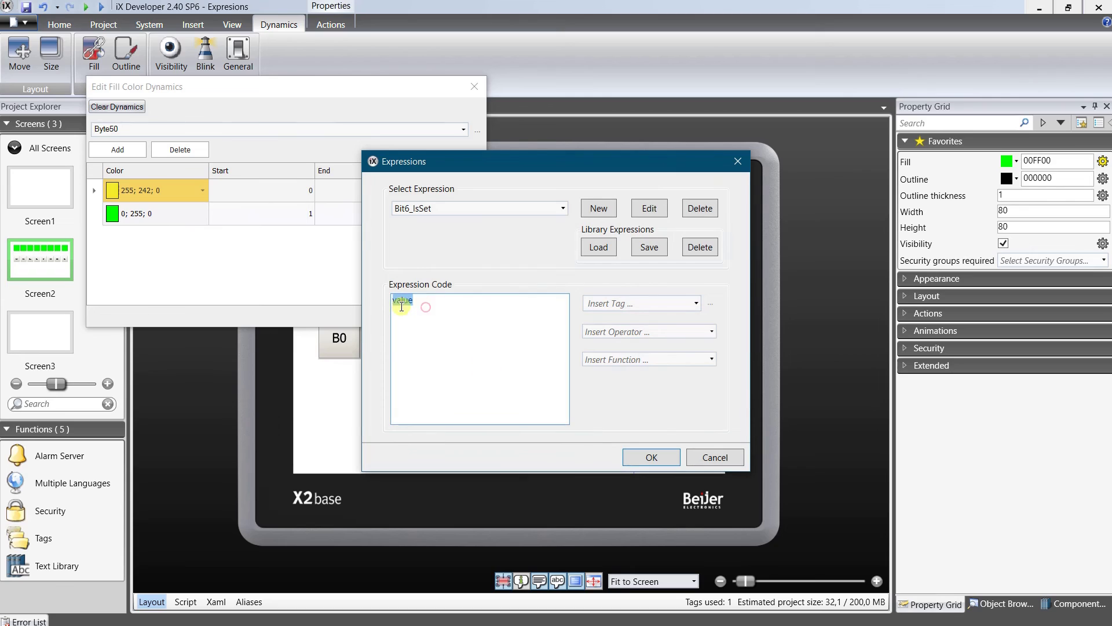
pyautogui.rightClick(400, 302)
pyautogui.click(364, 344)
pyautogui.click(515, 300)
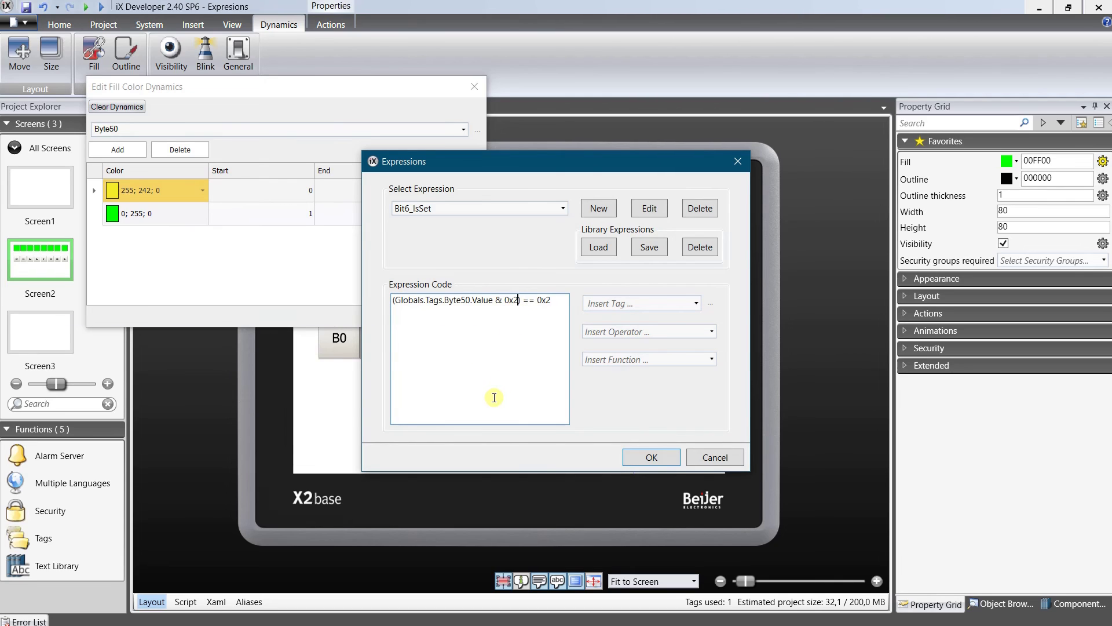
pyautogui.write('40')
pyautogui.click(560, 299)
pyautogui.click(651, 455)
pyautogui.click(385, 315)
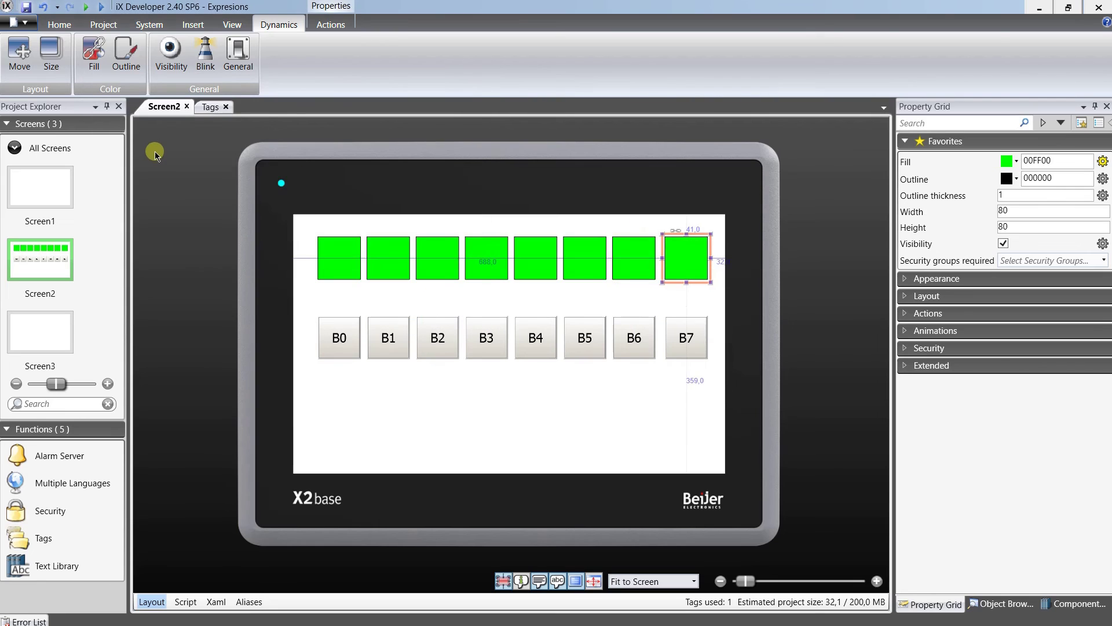
# Create a new Bit7_IsSet expression for the eighth rectangle's Byte50 fill colour.
pyautogui.click(93, 53)
pyautogui.moveTo(104, 129); pyautogui.dragTo(168, 131)
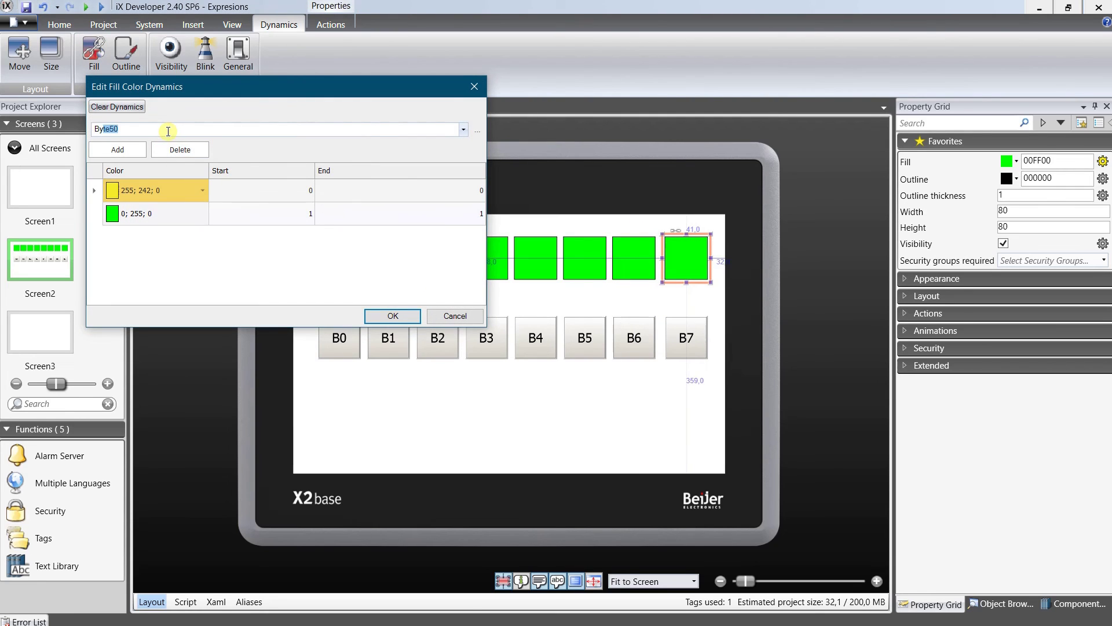
pyautogui.click(476, 131)
pyautogui.click(592, 209)
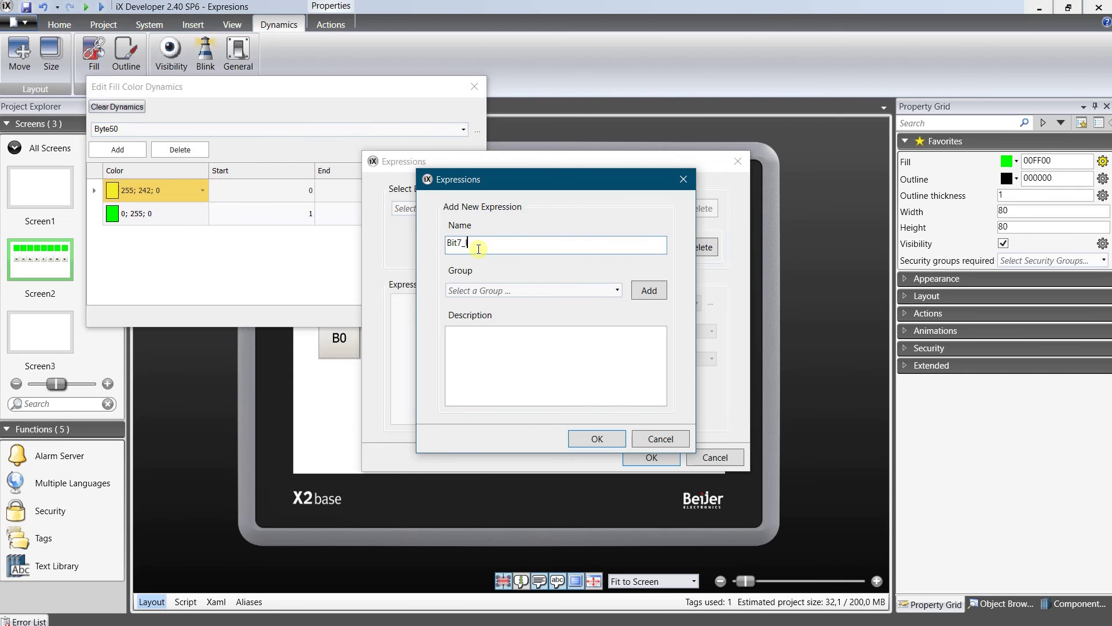
pyautogui.click(617, 290)
pyautogui.click(463, 307)
pyautogui.click(596, 438)
# Paste the bitmask test as Bit7_IsSet's code with mask 0x80 and confirm both dialogs.
pyautogui.doubleClick(403, 300)
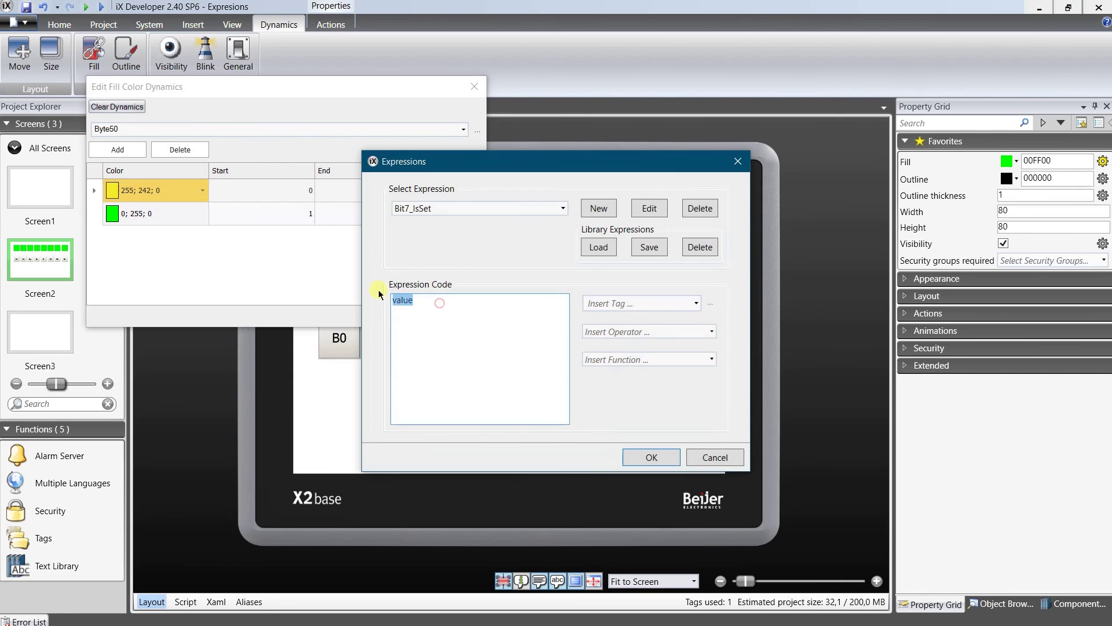
pyautogui.rightClick(399, 302)
pyautogui.click(365, 344)
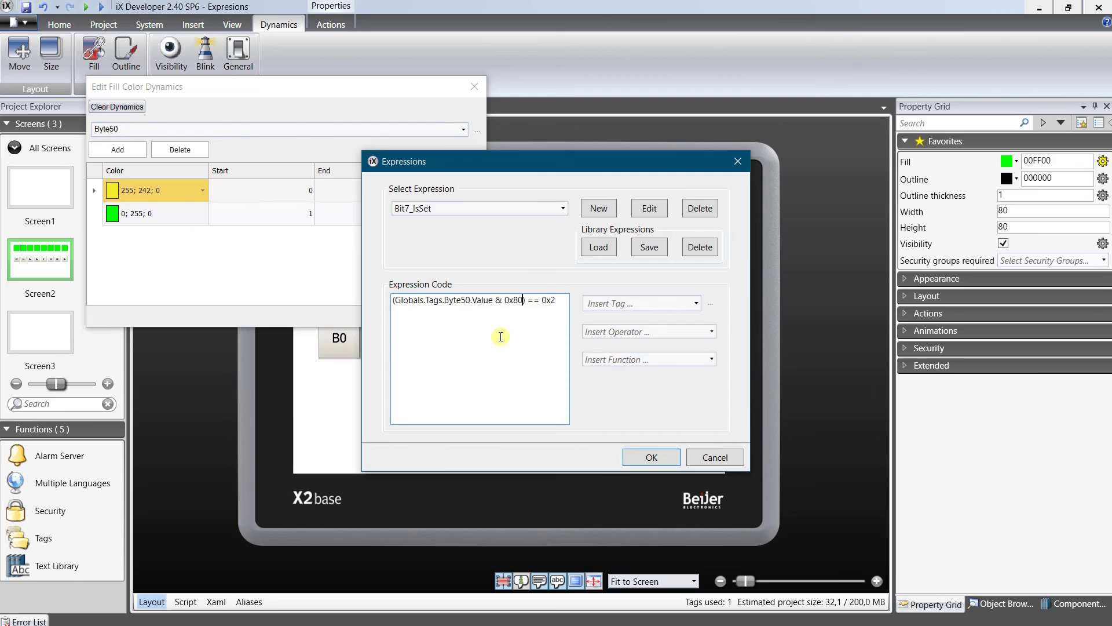
pyautogui.click(561, 298)
pyautogui.click(651, 457)
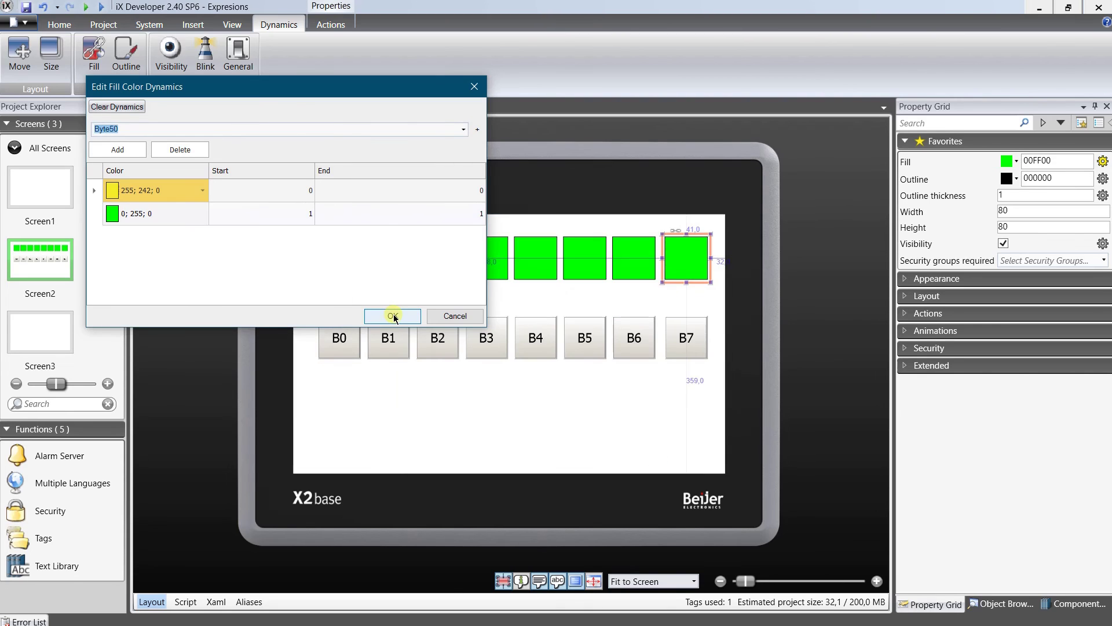
pyautogui.click(387, 316)
pyautogui.click(58, 25)
pyautogui.click(104, 25)
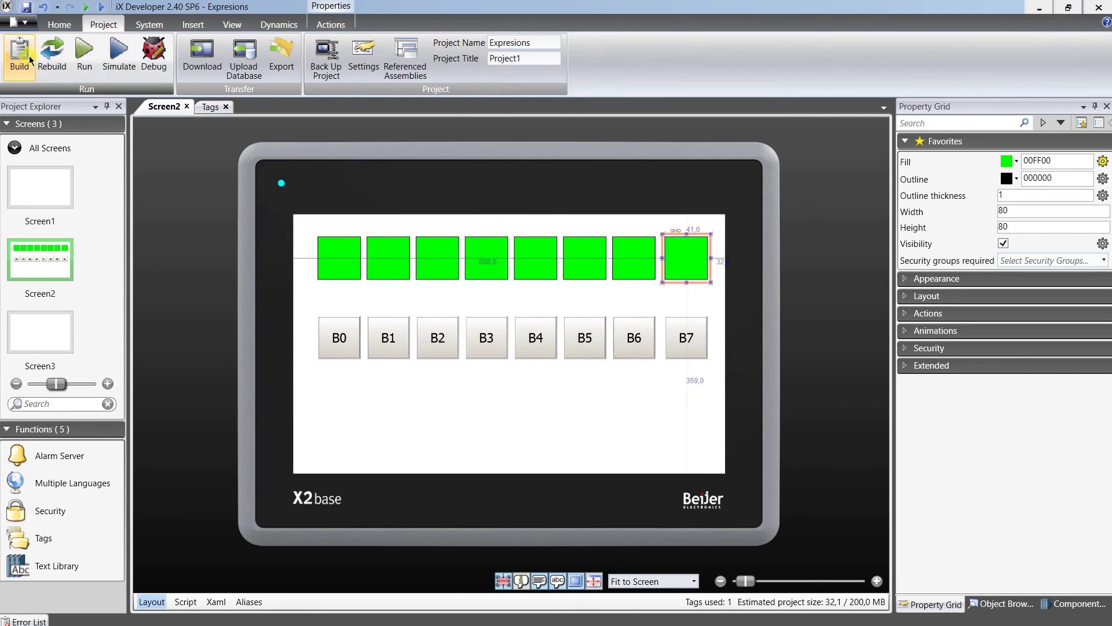
pyautogui.click(19, 55)
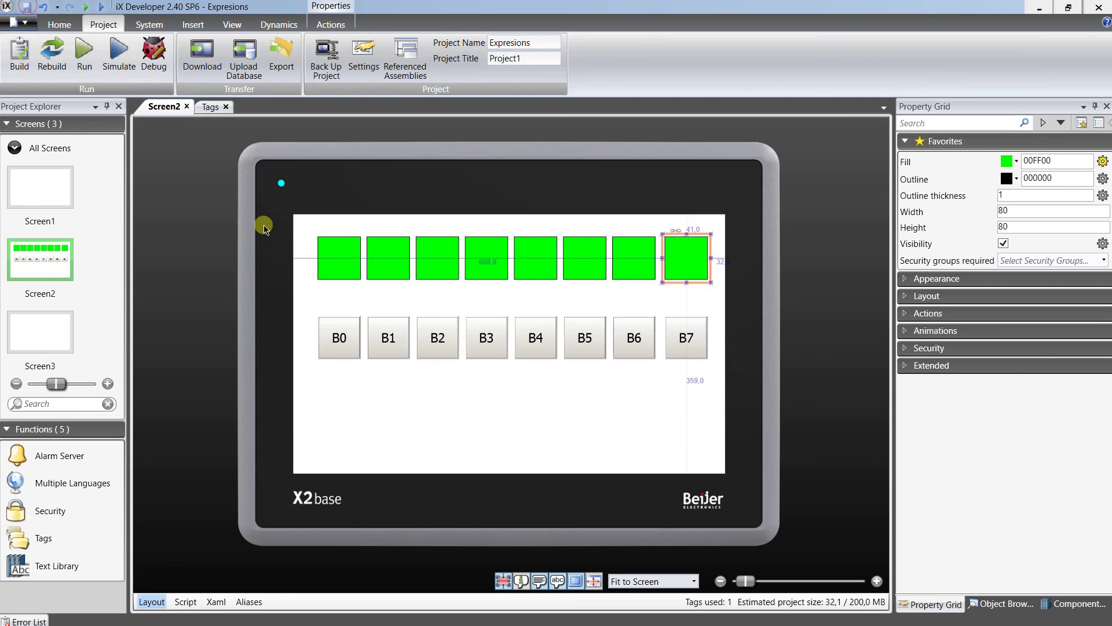
pyautogui.click(439, 385)
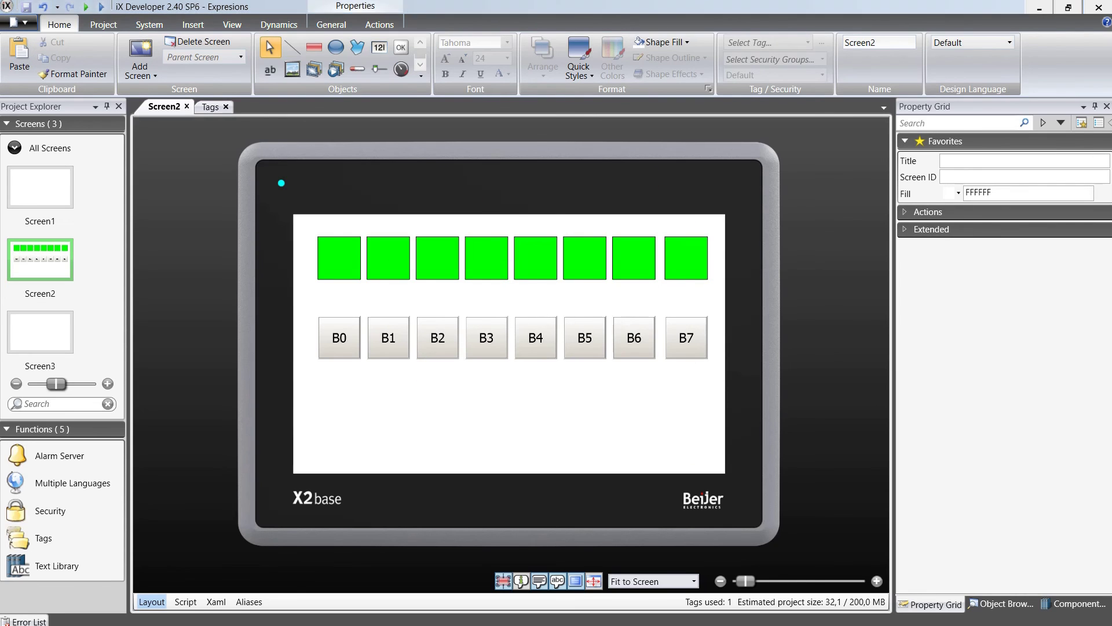
pyautogui.moveTo(995, 54); pyautogui.dragTo(627, 16)
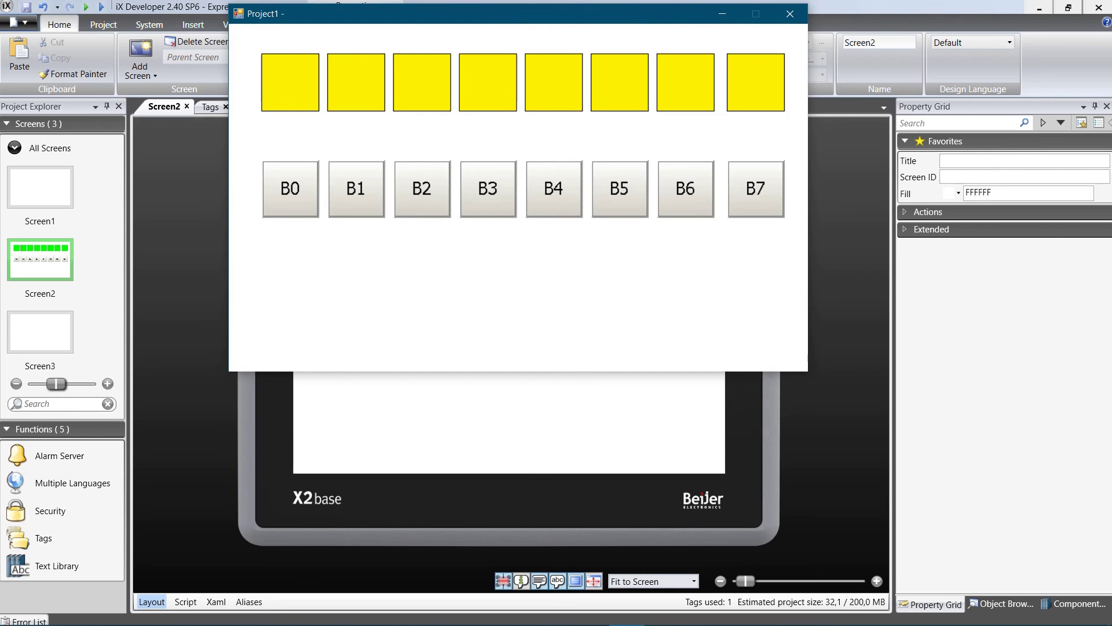
pyautogui.moveTo(1111, 174); pyautogui.dragTo(718, 125)
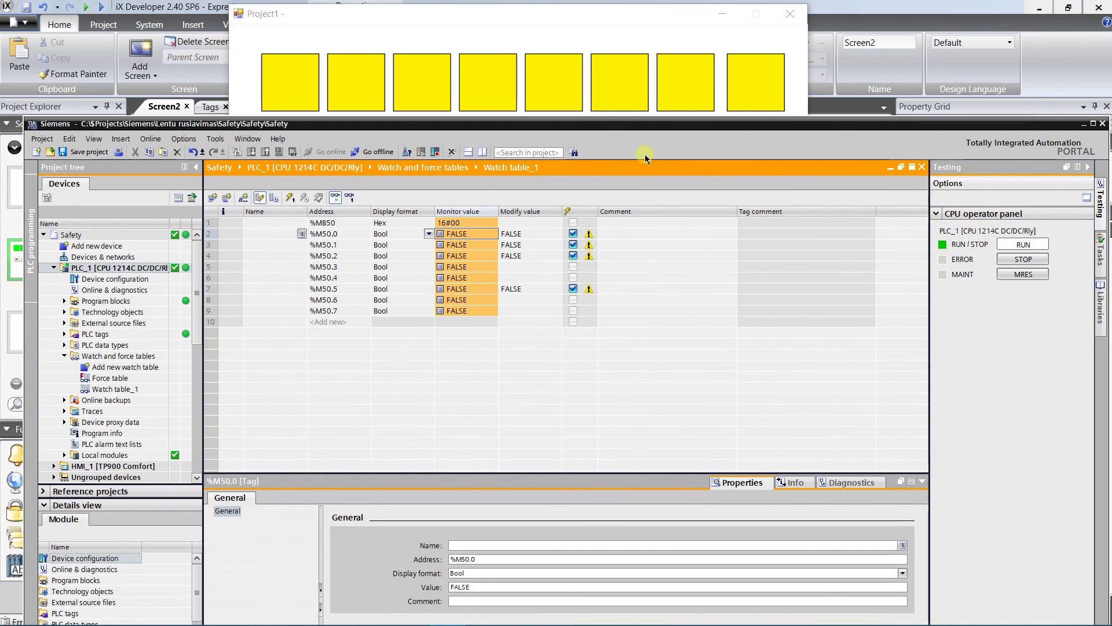
# Modify bits M50.0, M50.1 and M50.2 to 1 in the TIA Portal watch table.
pyautogui.rightClick(475, 232)
pyautogui.moveTo(579, 237)
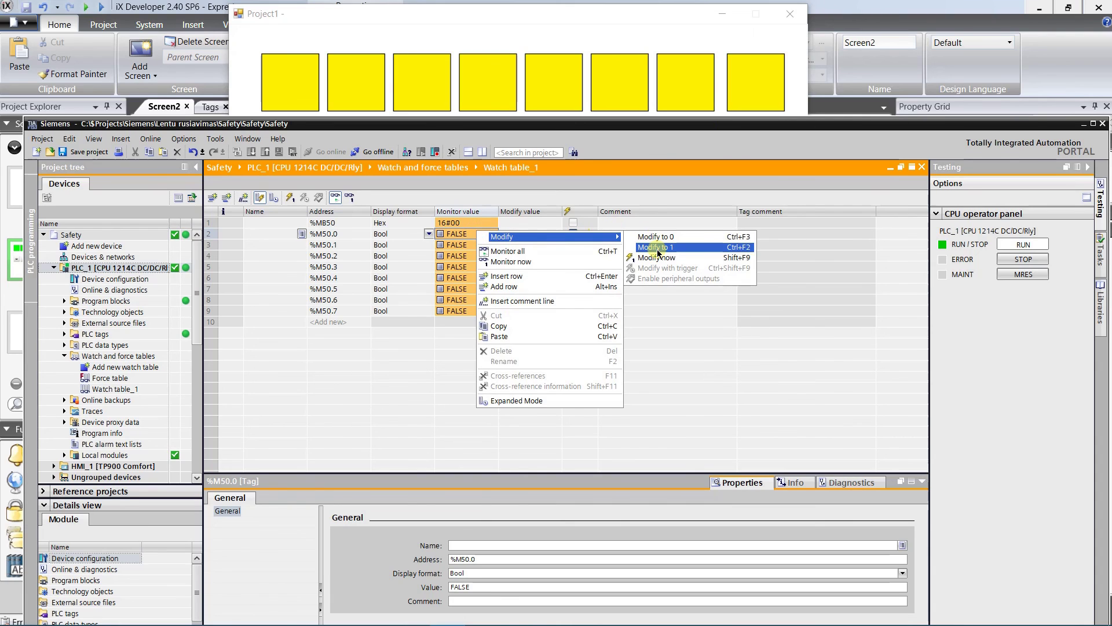
pyautogui.click(657, 248)
pyautogui.rightClick(480, 250)
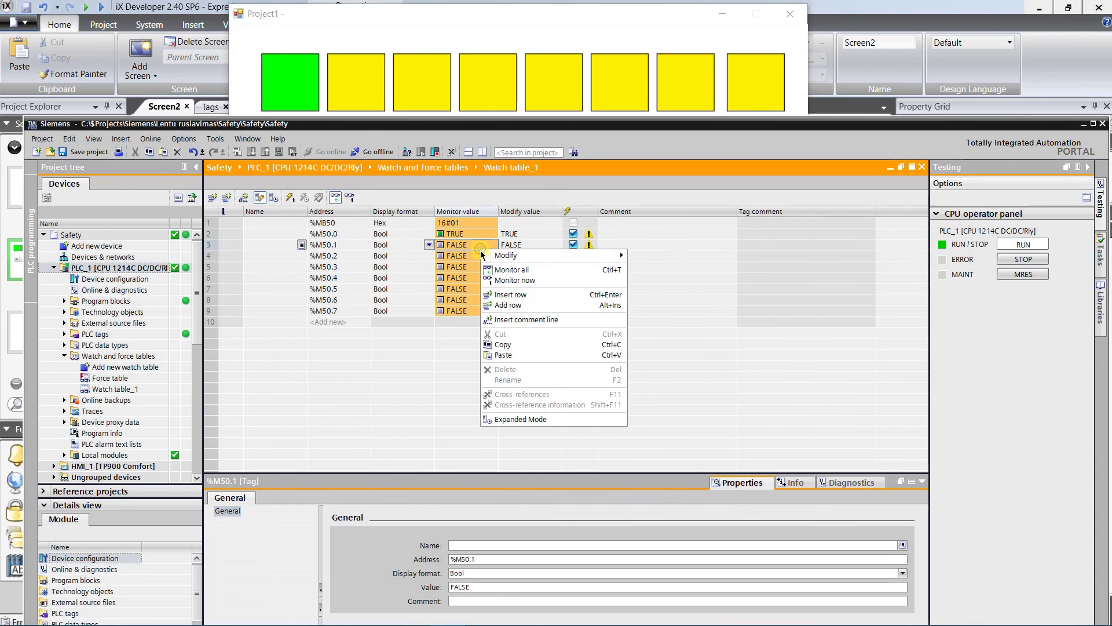
pyautogui.moveTo(516, 255)
pyautogui.click(640, 267)
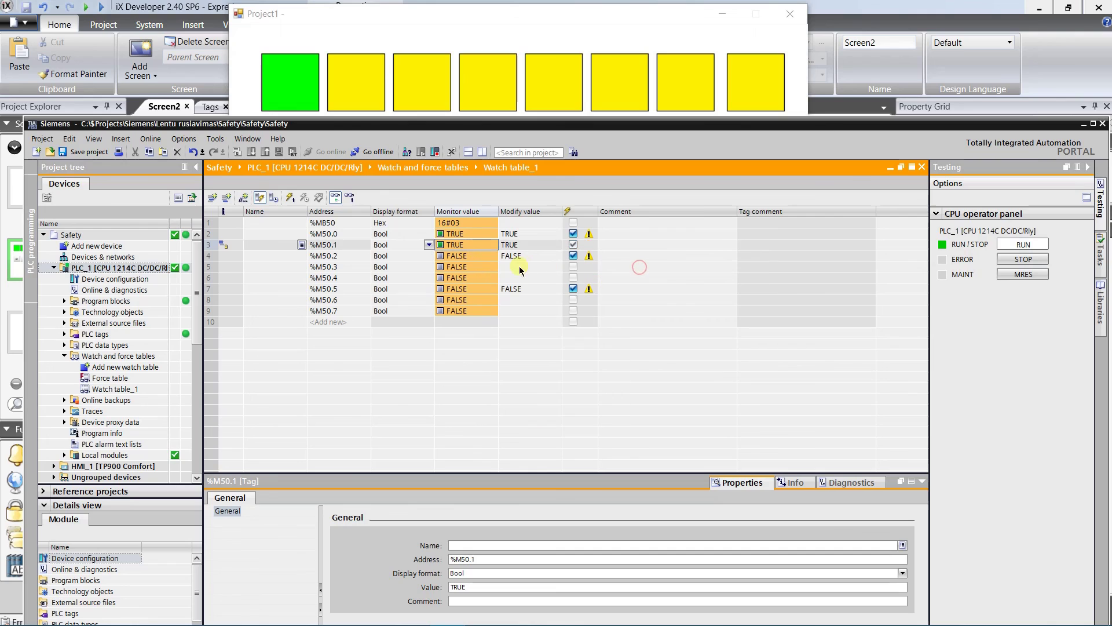
pyautogui.rightClick(477, 258)
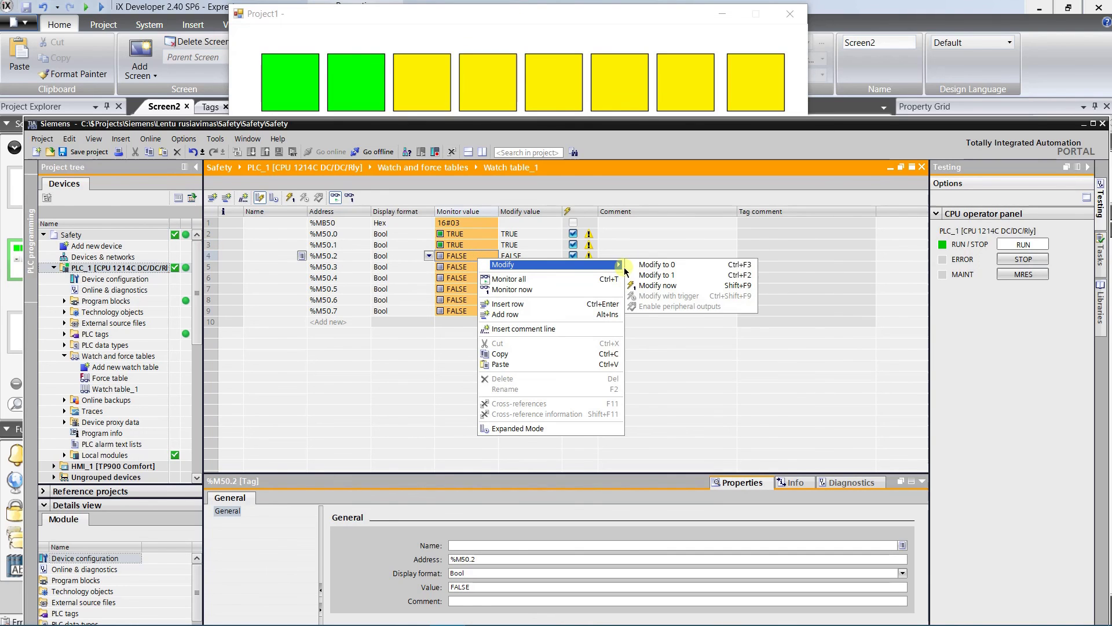
pyautogui.click(650, 274)
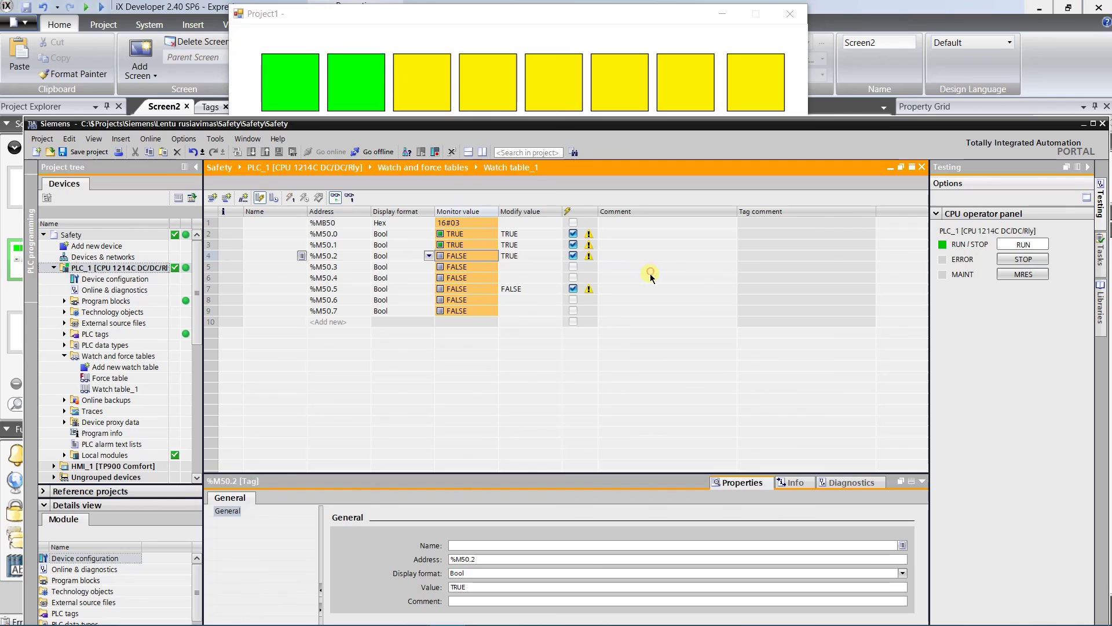
# Modify bits M50.5, M50.7 and M50.3 to 1, bringing MB50 to 16#AF.
pyautogui.rightClick(474, 290)
pyautogui.moveTo(534, 297)
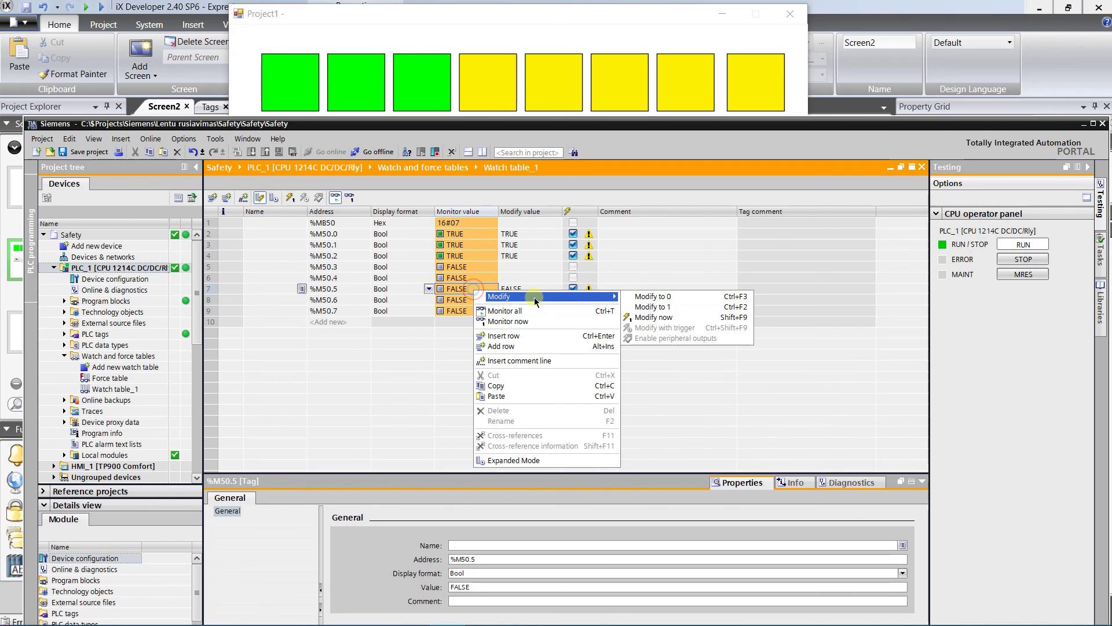
pyautogui.click(630, 306)
pyautogui.rightClick(474, 310)
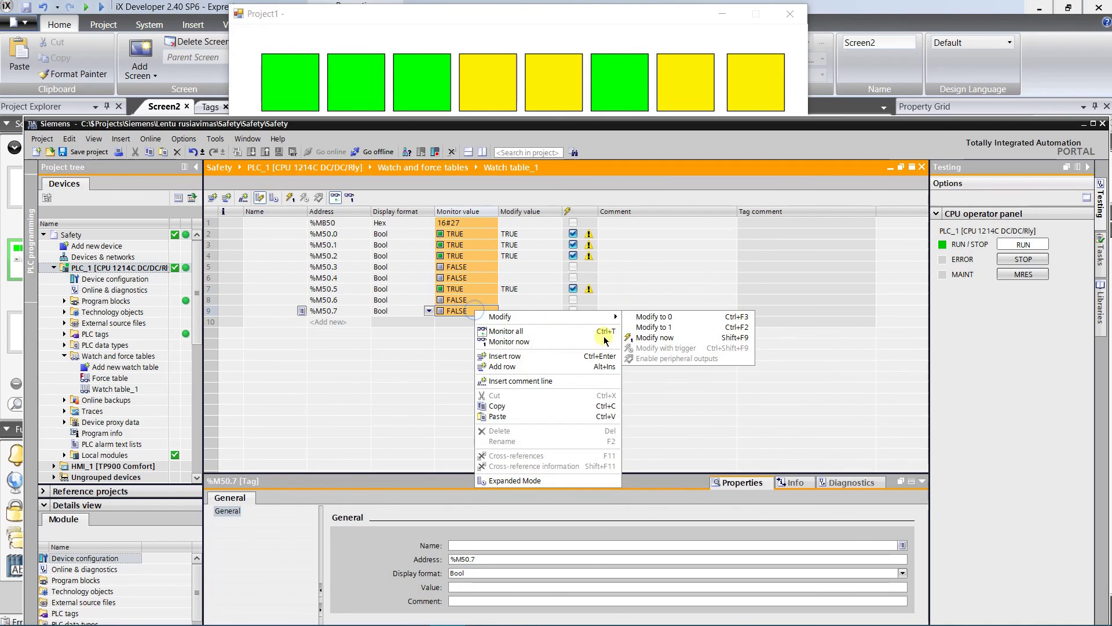
pyautogui.click(647, 327)
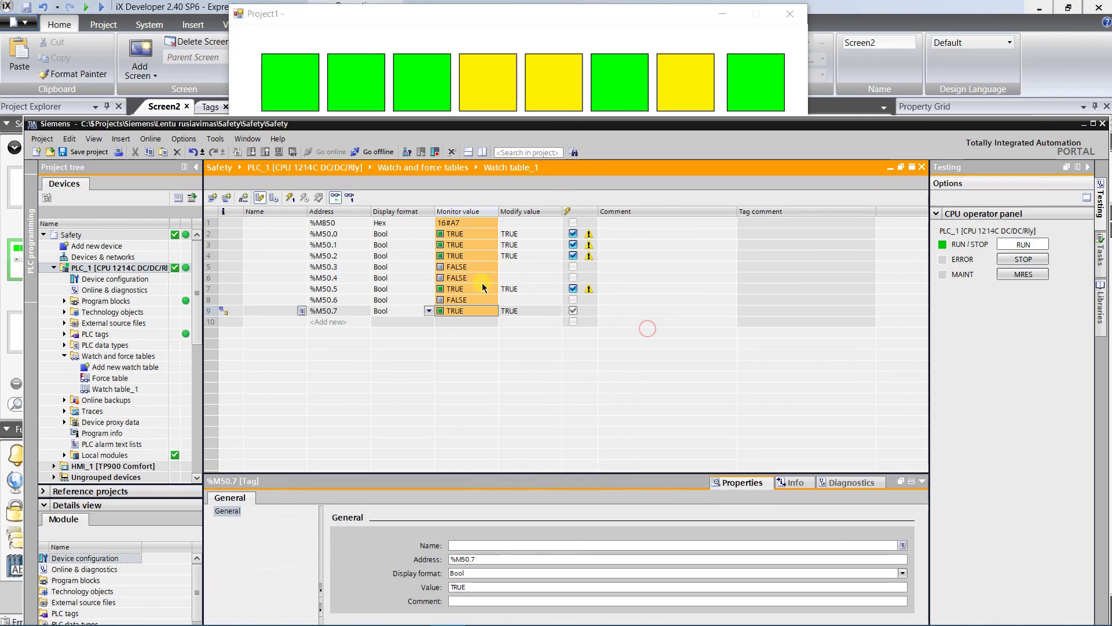
pyautogui.rightClick(468, 268)
pyautogui.moveTo(571, 278)
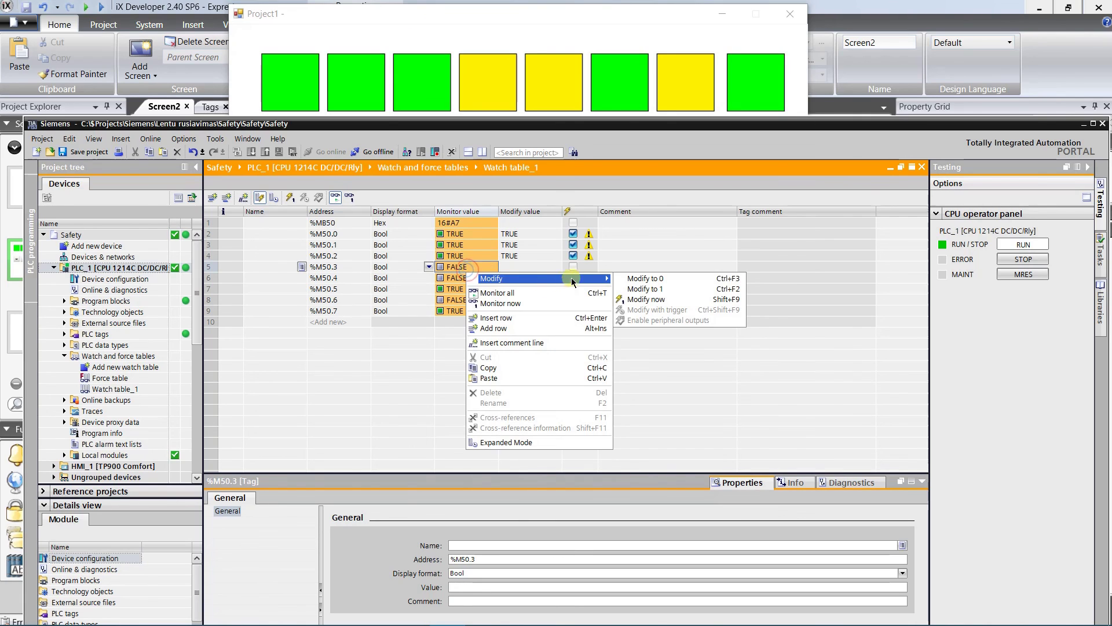
pyautogui.click(647, 289)
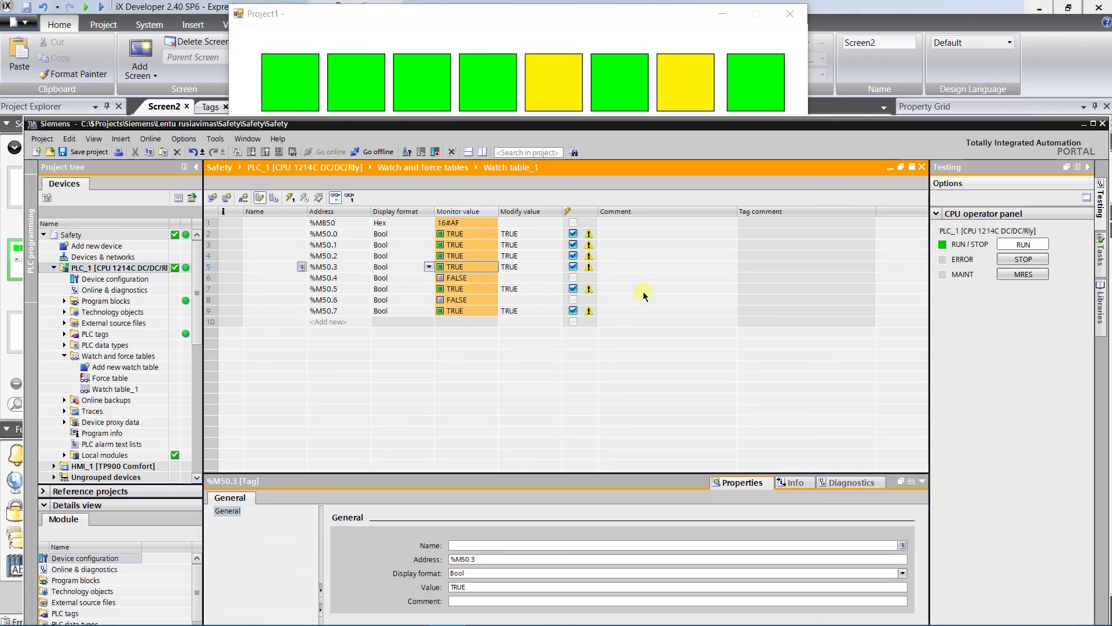
# Modify bits M50.0, M50.2 and M50.7 to 0 in the watch table, turning their indicators yellow.
pyautogui.rightClick(476, 235)
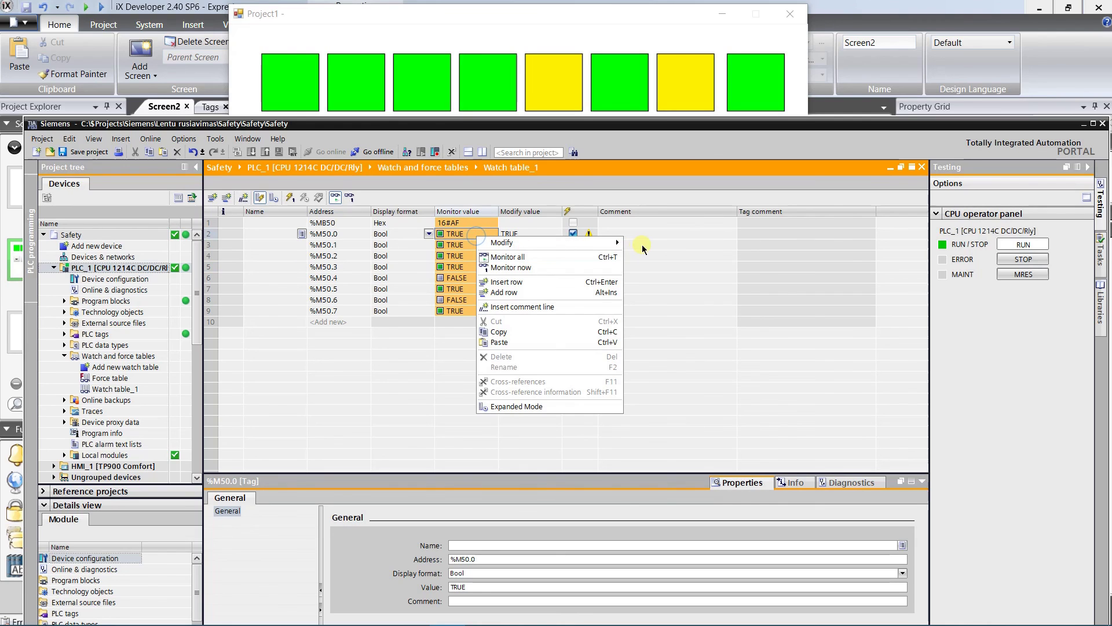
pyautogui.click(656, 242)
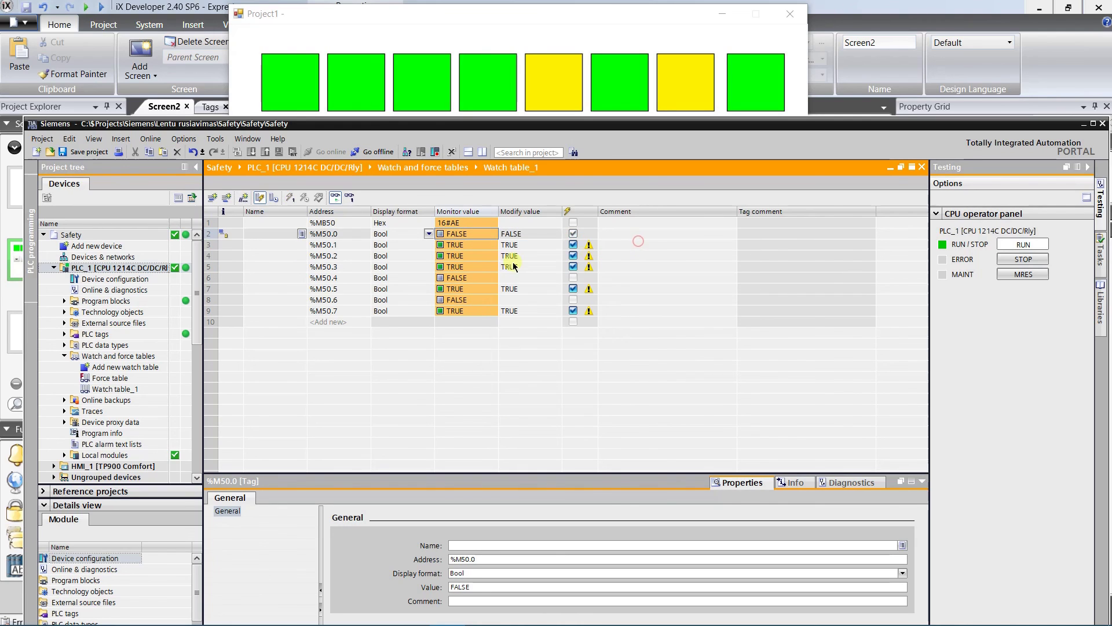
pyautogui.rightClick(470, 257)
pyautogui.moveTo(544, 265)
pyautogui.click(628, 262)
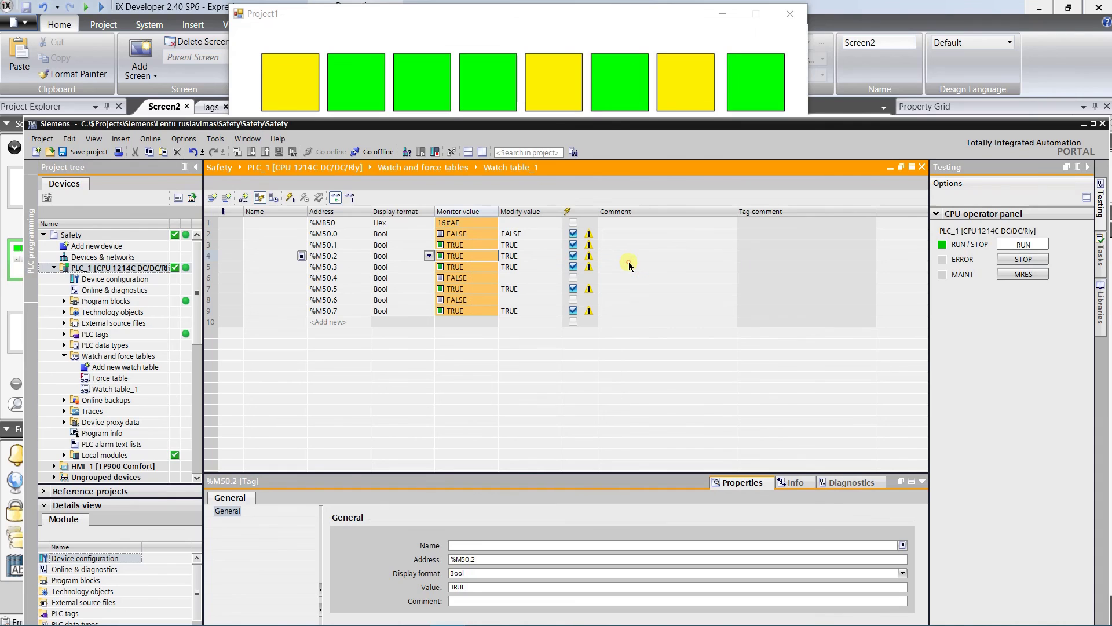
pyautogui.click(479, 315)
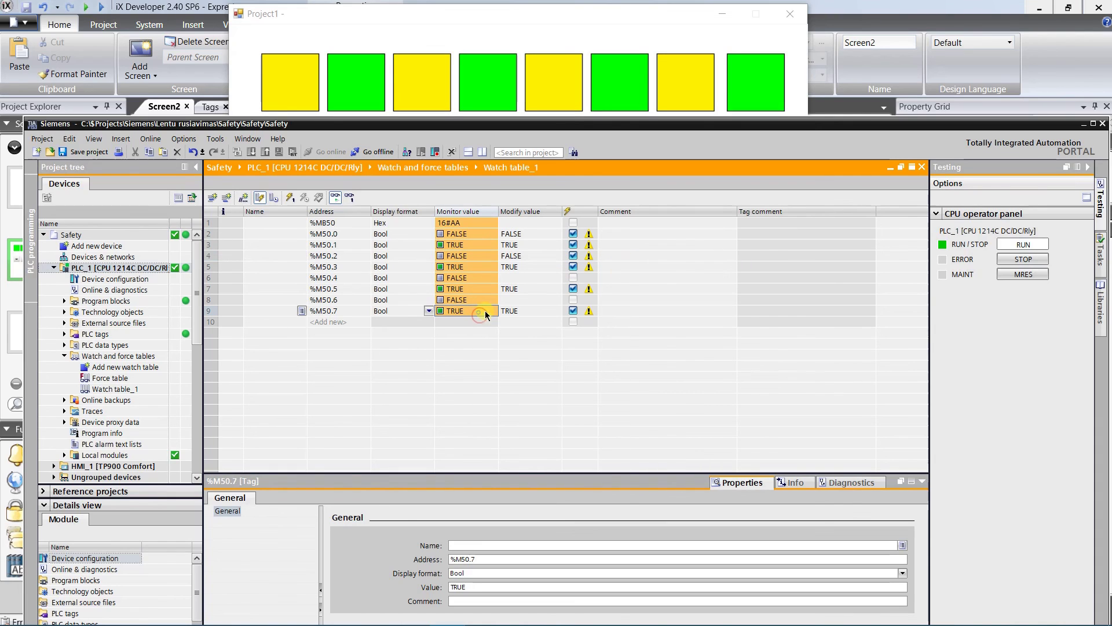
pyautogui.rightClick(478, 315)
pyautogui.moveTo(579, 325)
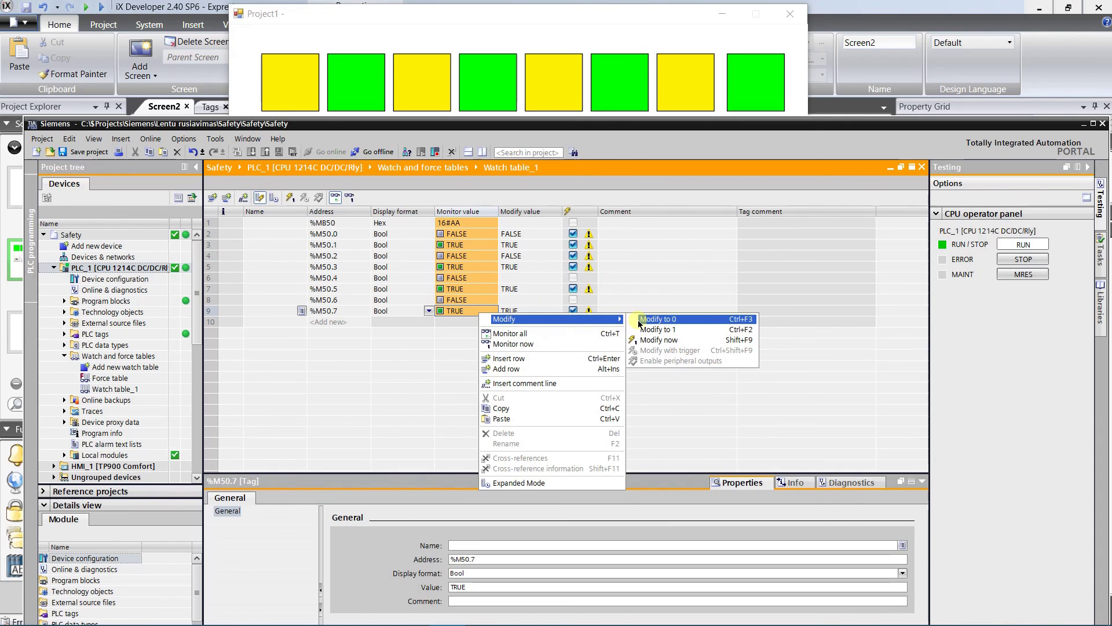
pyautogui.click(638, 320)
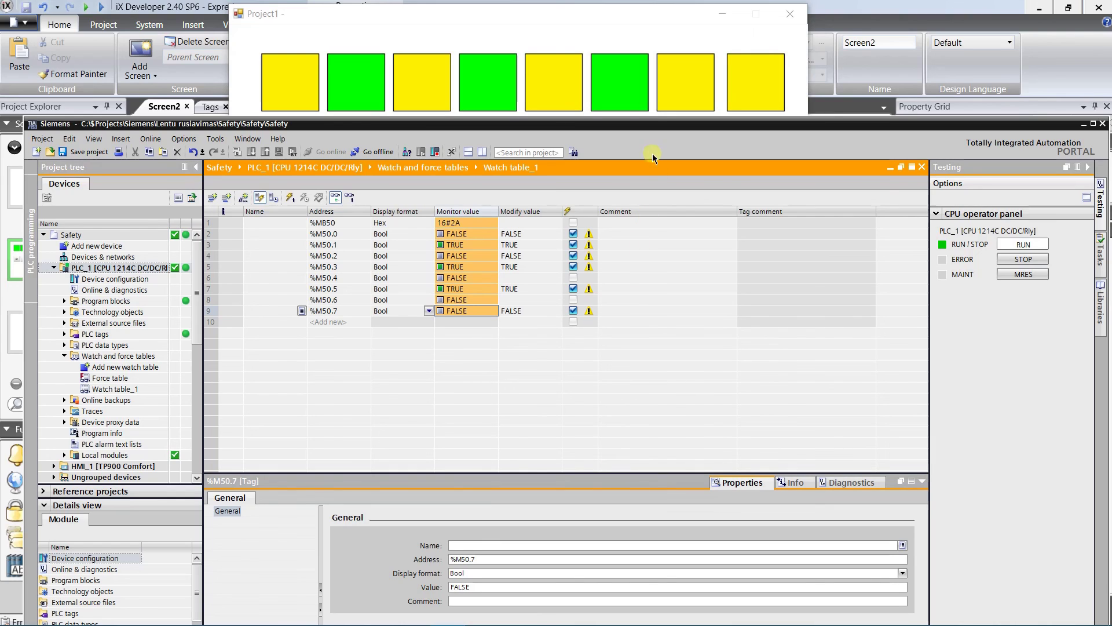